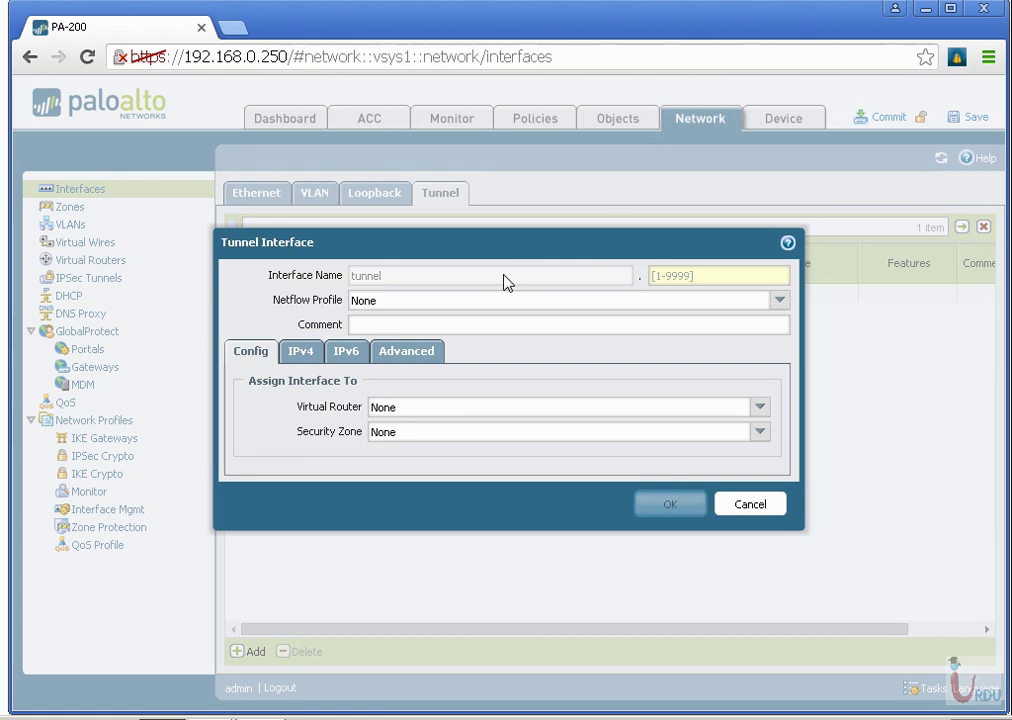
# Number the tunnel interface 1, leave Netflow as None, and comment it 'To RO'.
pyautogui.click(754, 273)
pyautogui.write('1')
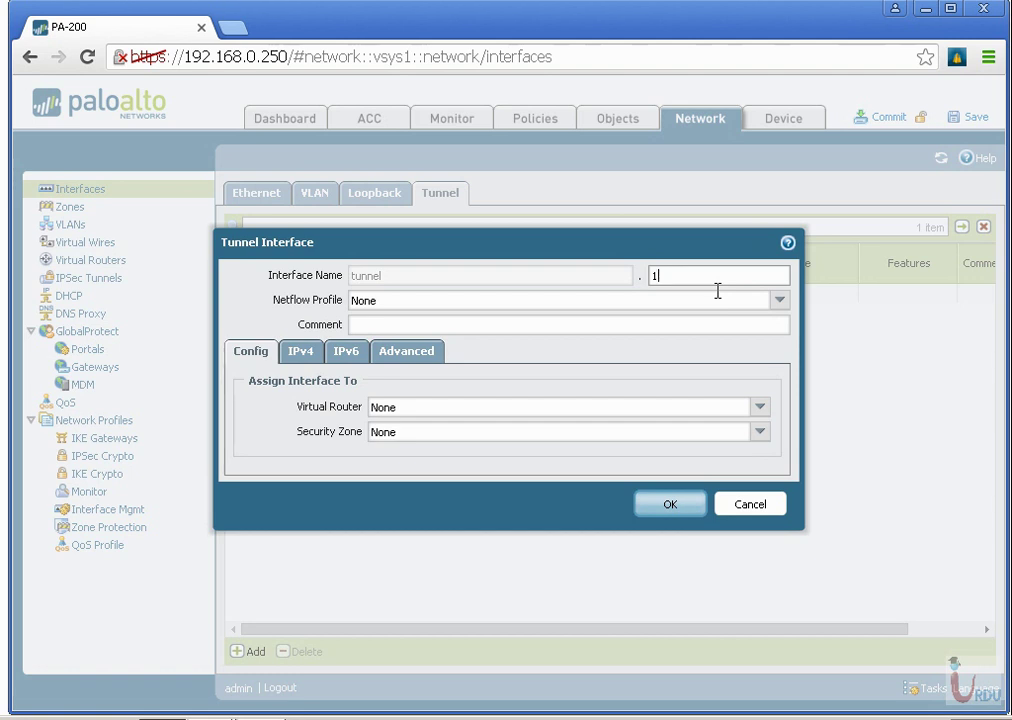
pyautogui.click(779, 300)
pyautogui.click(529, 296)
pyautogui.click(453, 328)
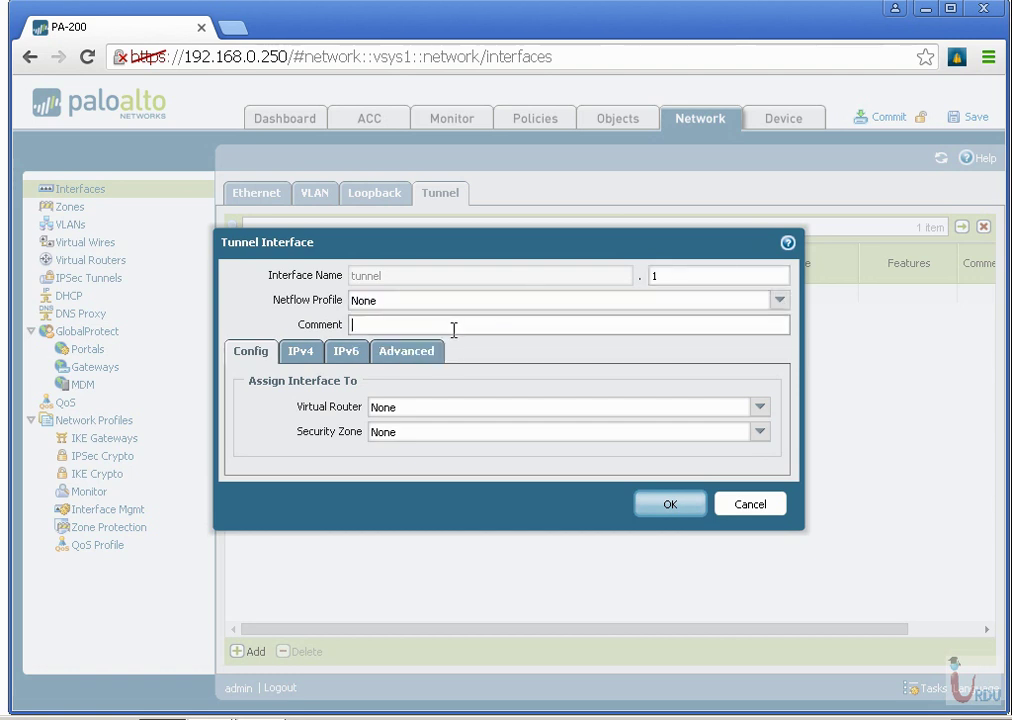
pyautogui.write('To RO')
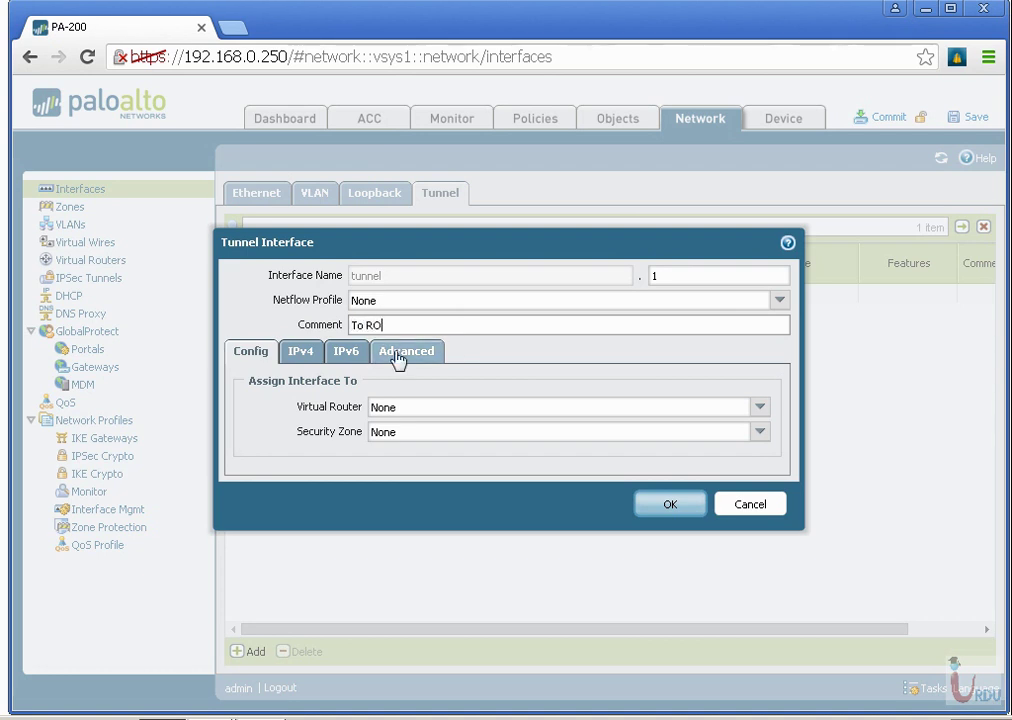
# Assign tunnel.1 to the Default Router and Outside zone, then try to save it.
pyautogui.click(302, 354)
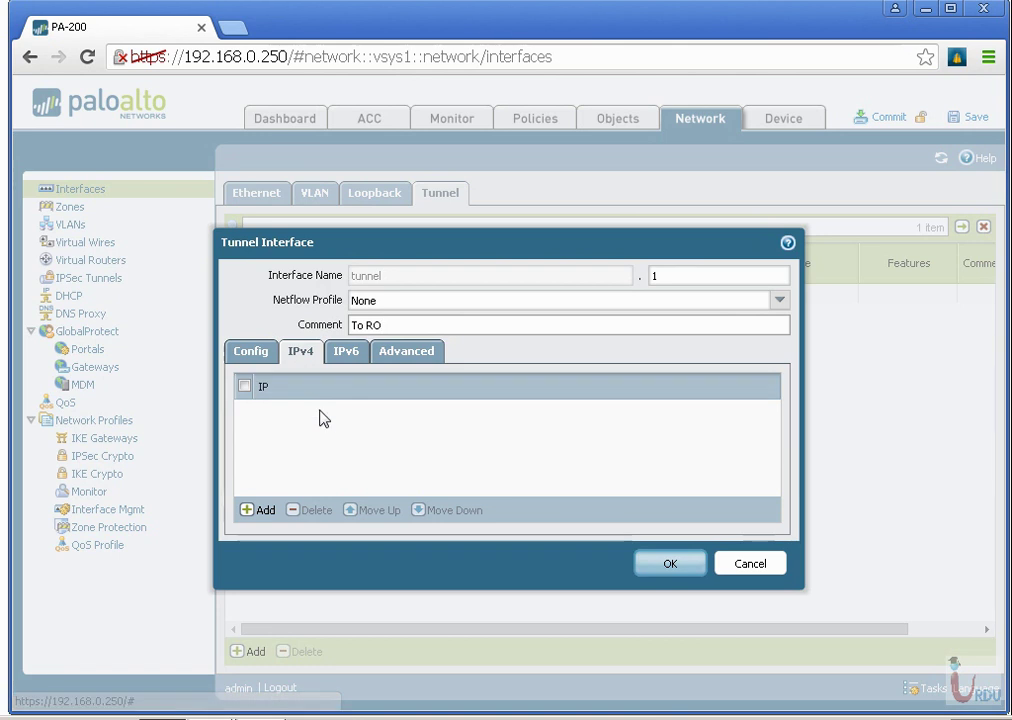
pyautogui.click(265, 351)
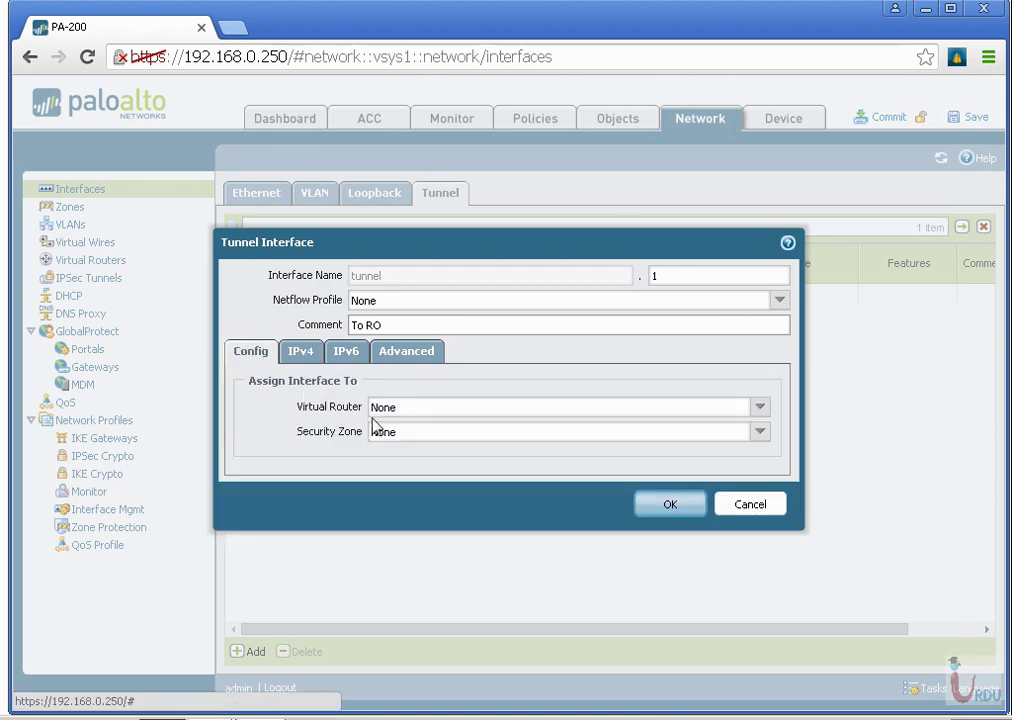
pyautogui.click(760, 408)
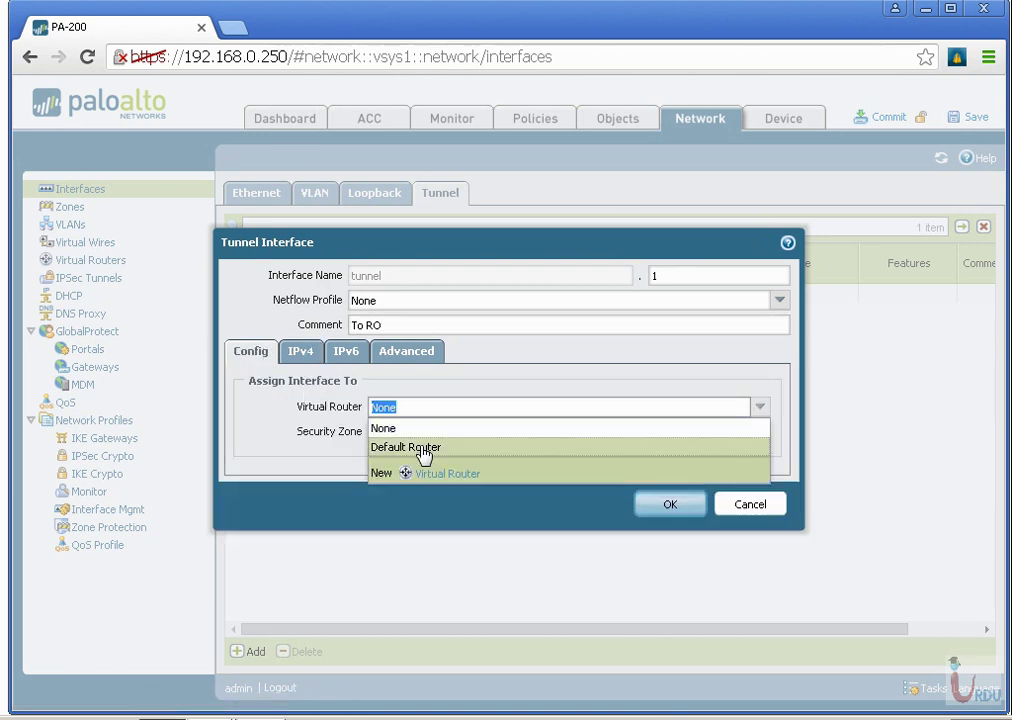
pyautogui.click(425, 447)
pyautogui.click(763, 436)
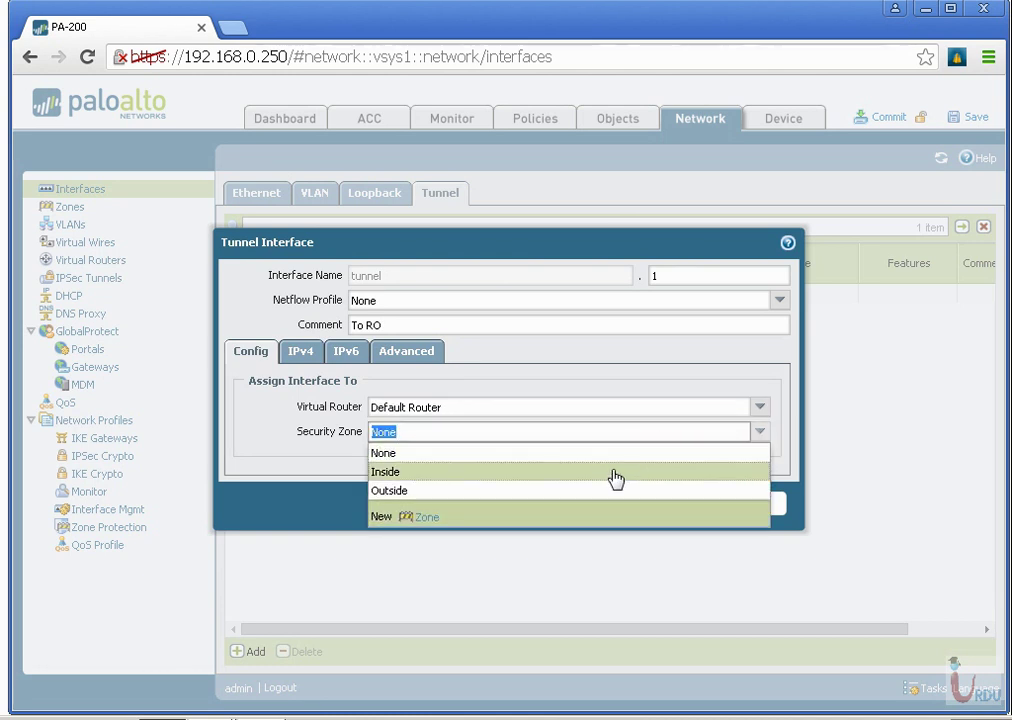
pyautogui.click(608, 491)
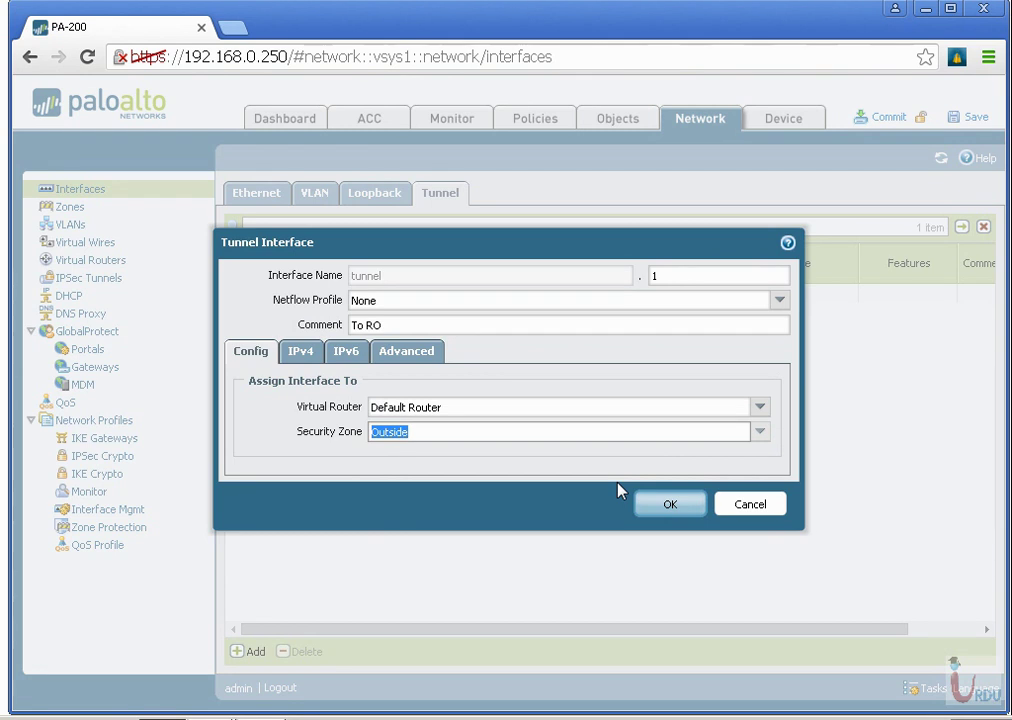
pyautogui.click(669, 505)
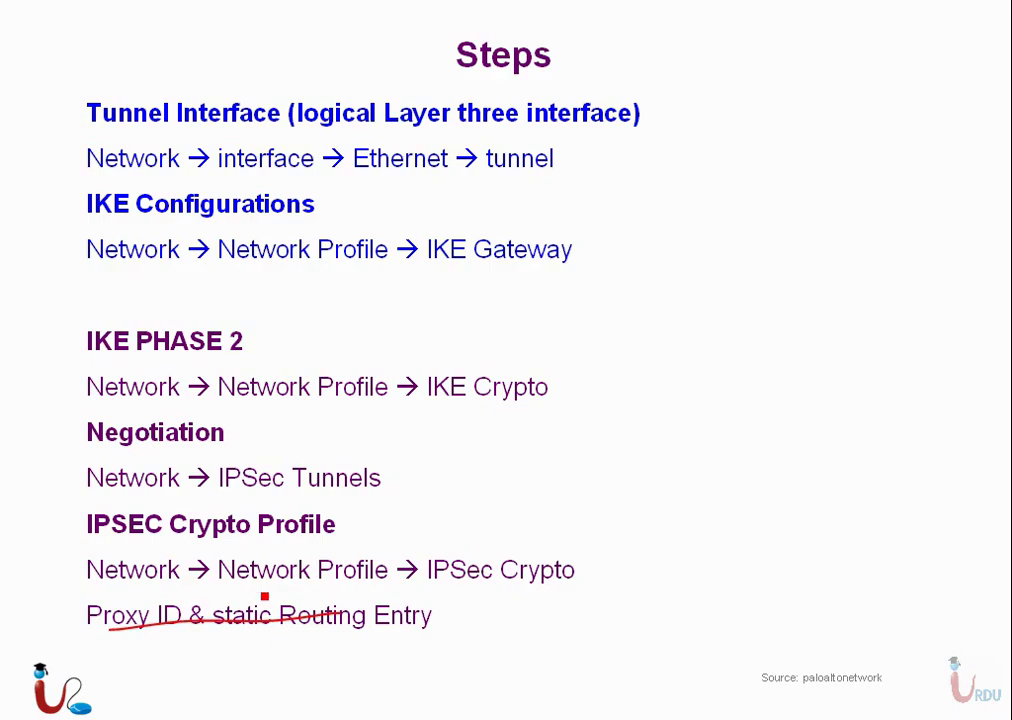
# Sketch the two VPN devices and their connecting lines in red beside the Steps list.
pyautogui.moveTo(557, 294)
pyautogui.mouseDown()
pyautogui.moveTo(574, 332)
pyautogui.moveTo(592, 327)
pyautogui.mouseUp()
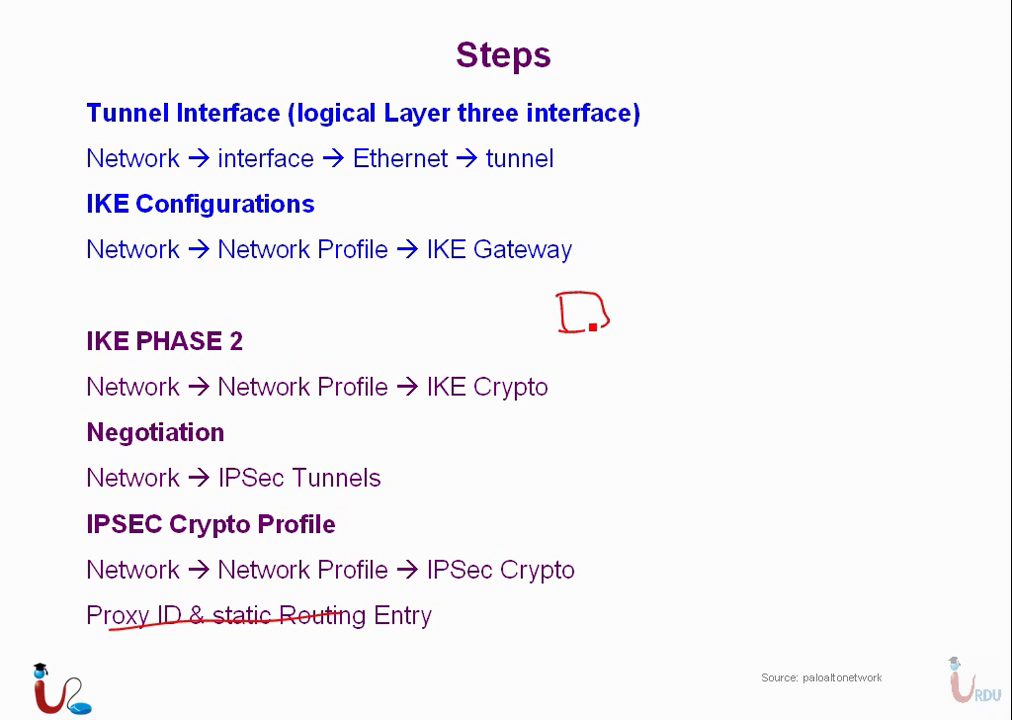
pyautogui.moveTo(872, 428)
pyautogui.mouseDown()
pyautogui.moveTo(880, 492)
pyautogui.moveTo(869, 498)
pyautogui.mouseUp()
pyautogui.moveTo(530, 254); pyautogui.dragTo(578, 290)
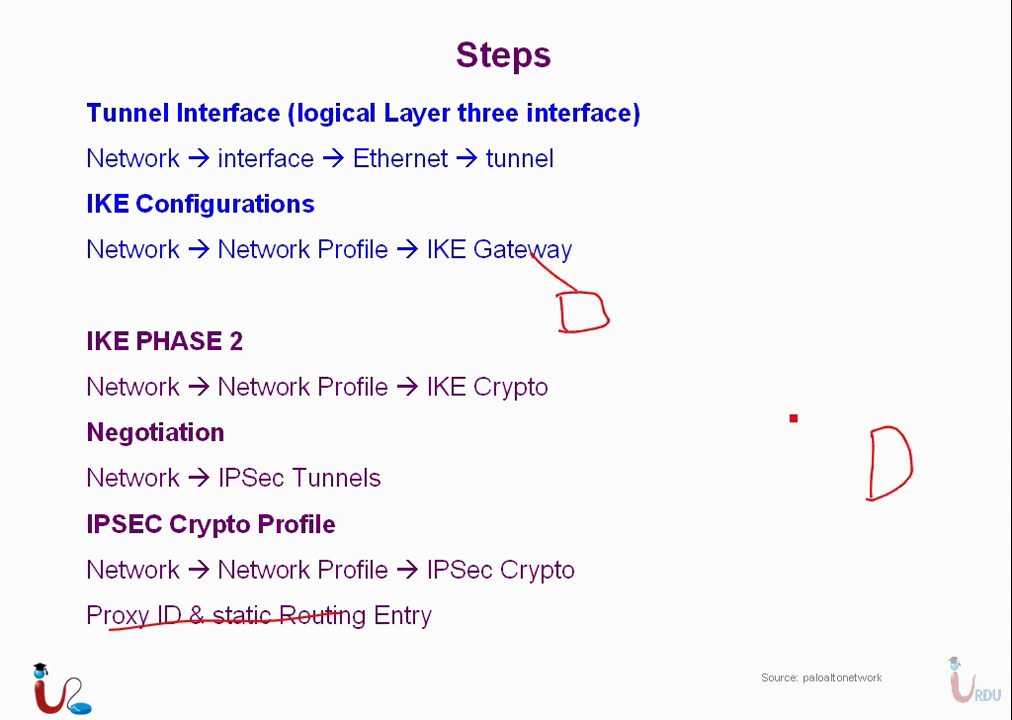
pyautogui.moveTo(893, 505); pyautogui.dragTo(899, 532)
pyautogui.moveTo(910, 440); pyautogui.dragTo(966, 413)
pyautogui.moveTo(550, 310); pyautogui.dragTo(514, 323)
pyautogui.moveTo(515, 217); pyautogui.dragTo(600, 213)
# Add the user and lines converging on the right-hand device sketch.
pyautogui.moveTo(912, 467)
pyautogui.mouseDown()
pyautogui.moveTo(940, 494)
pyautogui.moveTo(988, 503)
pyautogui.moveTo(955, 500)
pyautogui.mouseUp()
pyautogui.moveTo(980, 443); pyautogui.dragTo(958, 474)
pyautogui.moveTo(945, 510); pyautogui.dragTo(926, 540)
pyautogui.moveTo(787, 408); pyautogui.dragTo(943, 498)
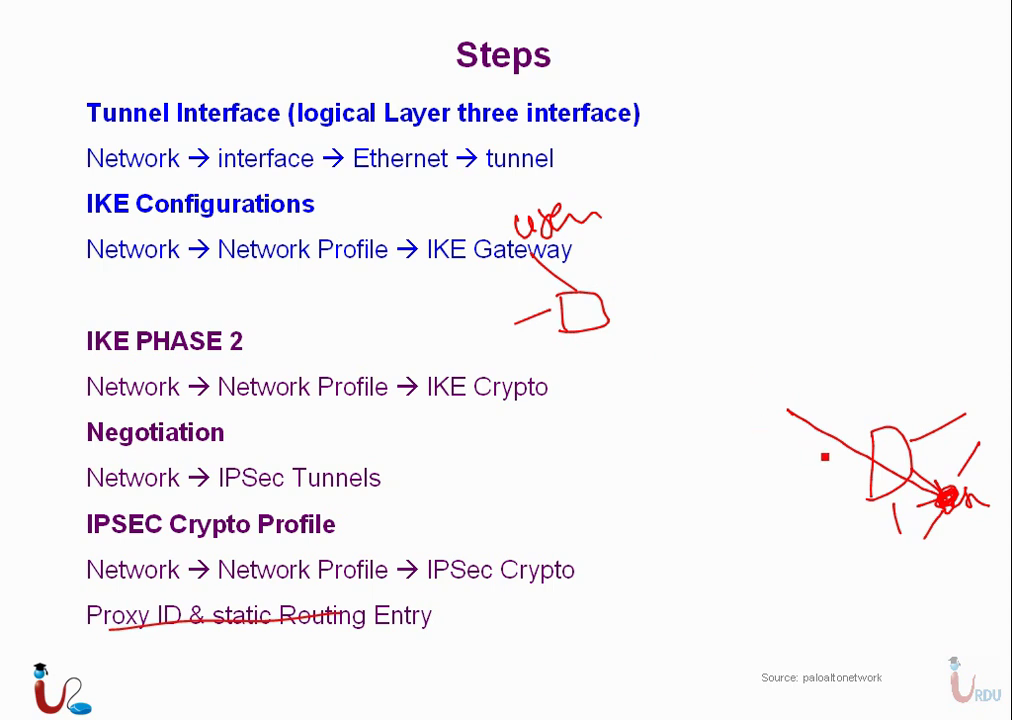
pyautogui.moveTo(812, 408)
pyautogui.mouseDown()
pyautogui.moveTo(933, 409)
pyautogui.moveTo(948, 420)
pyautogui.mouseUp()
pyautogui.moveTo(867, 469); pyautogui.dragTo(878, 522)
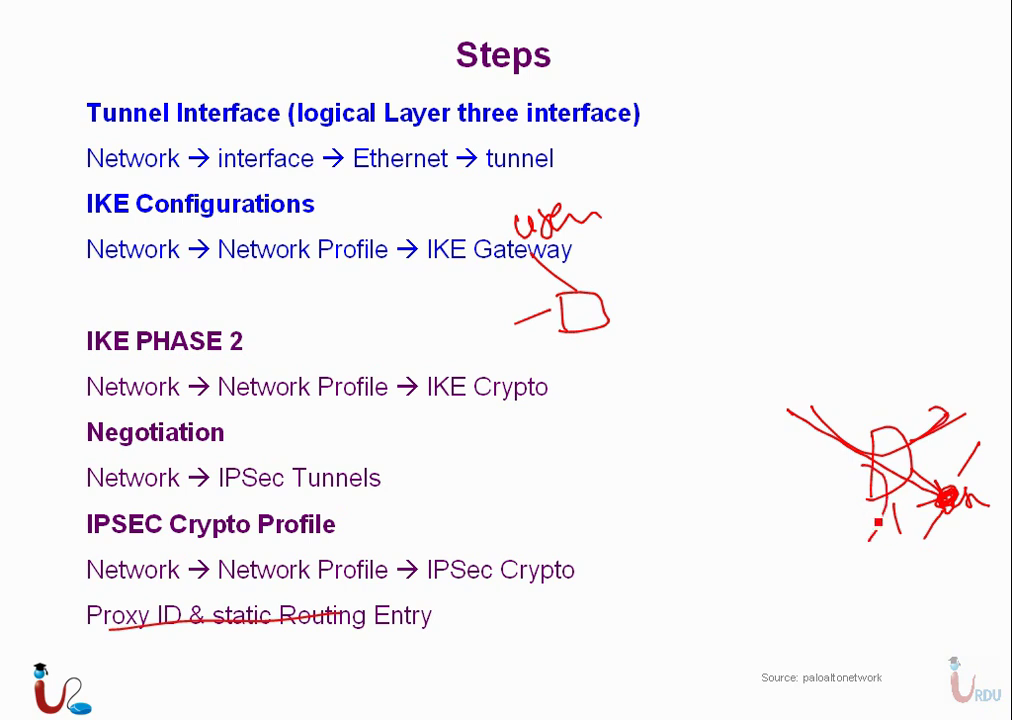
pyautogui.press('super')
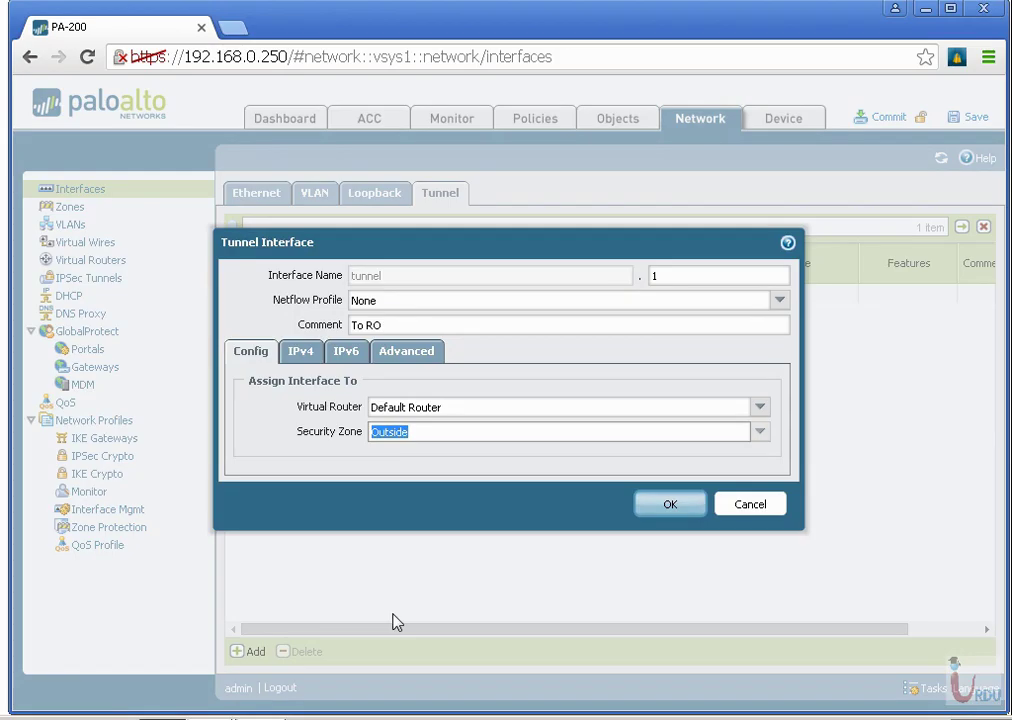
# Move tunnel.1 to the Inside zone, keep Management Profile None, and save it.
pyautogui.click(762, 436)
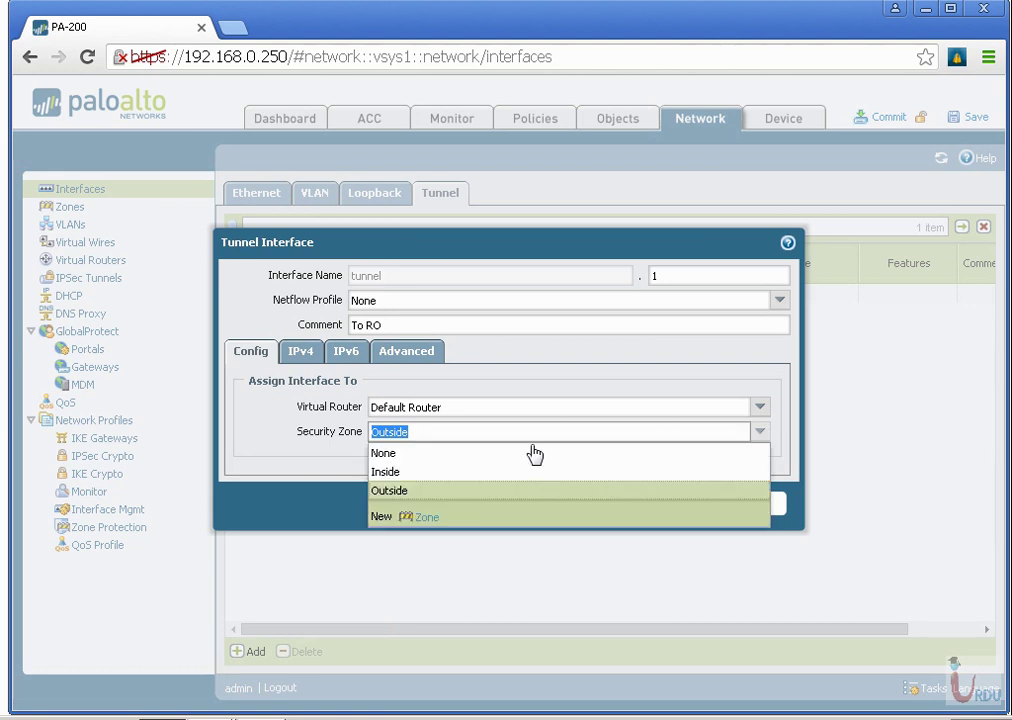
pyautogui.click(506, 470)
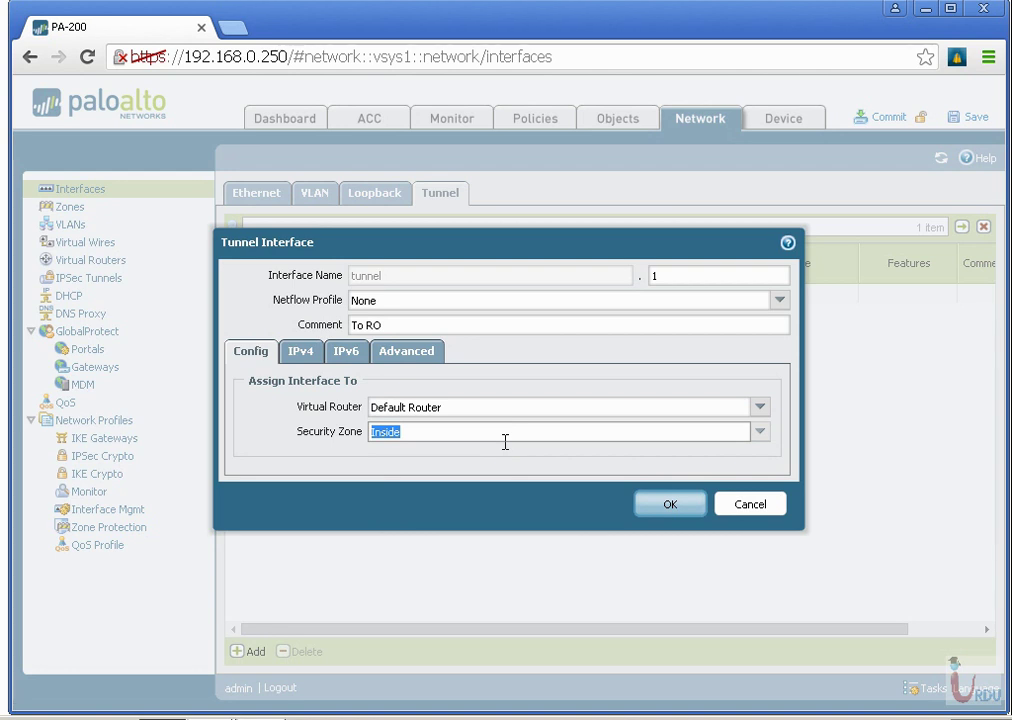
pyautogui.click(300, 353)
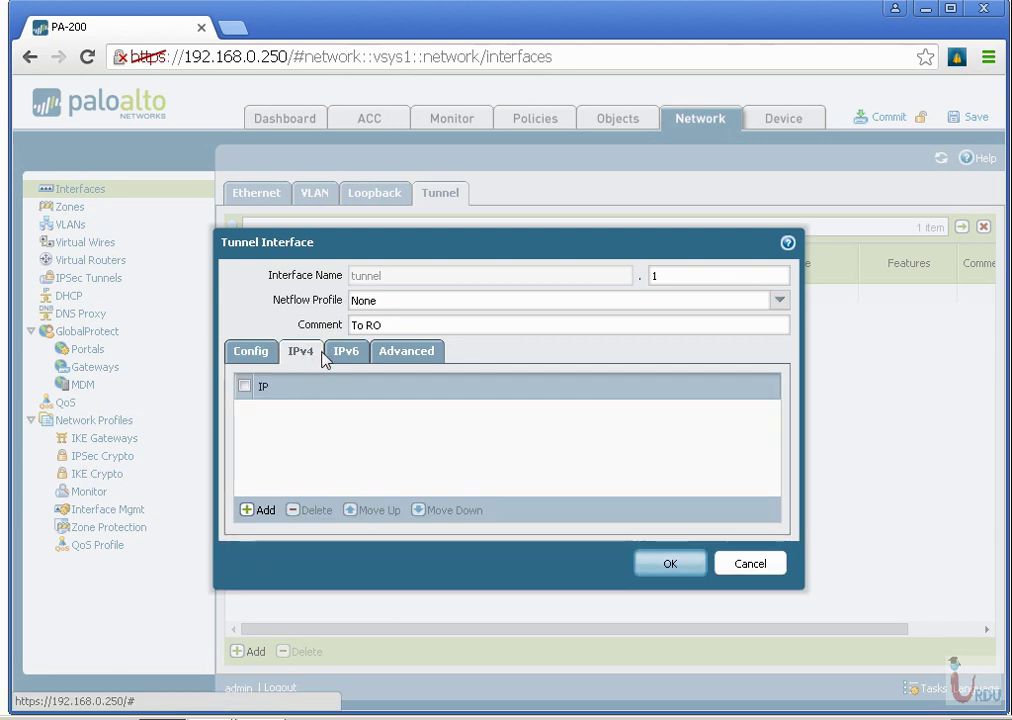
pyautogui.click(380, 358)
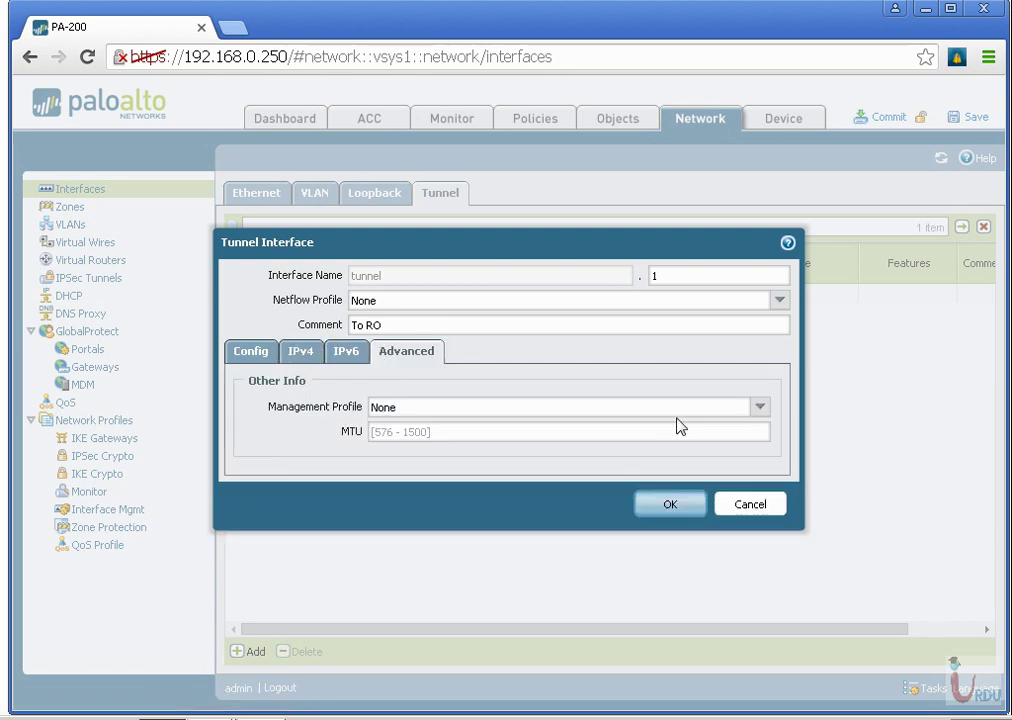
pyautogui.click(762, 416)
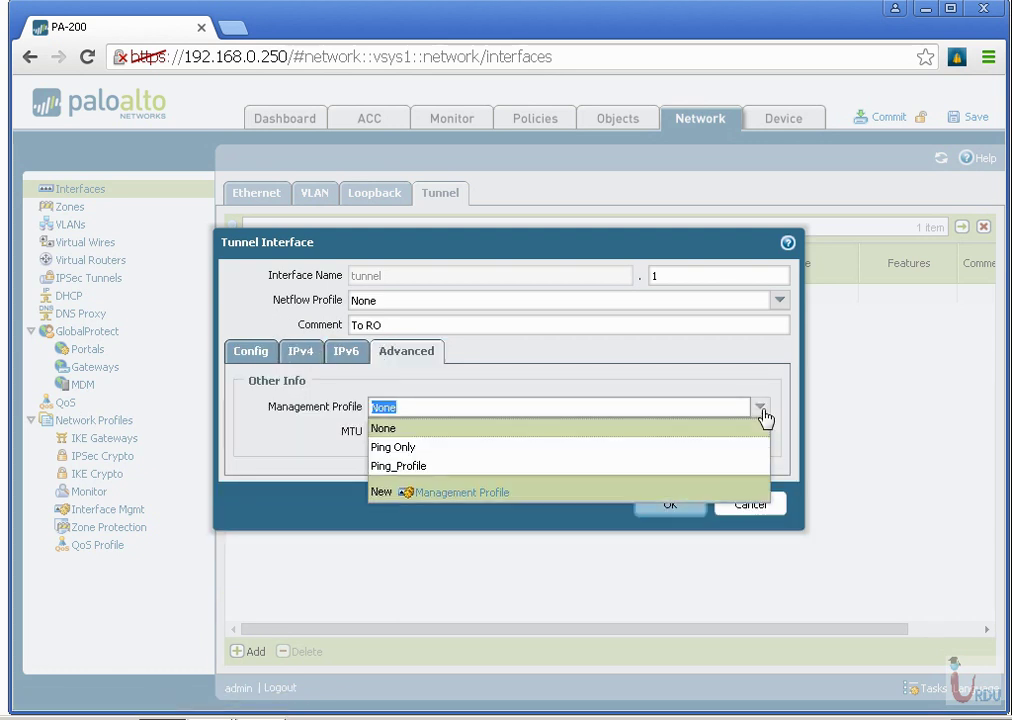
pyautogui.click(762, 416)
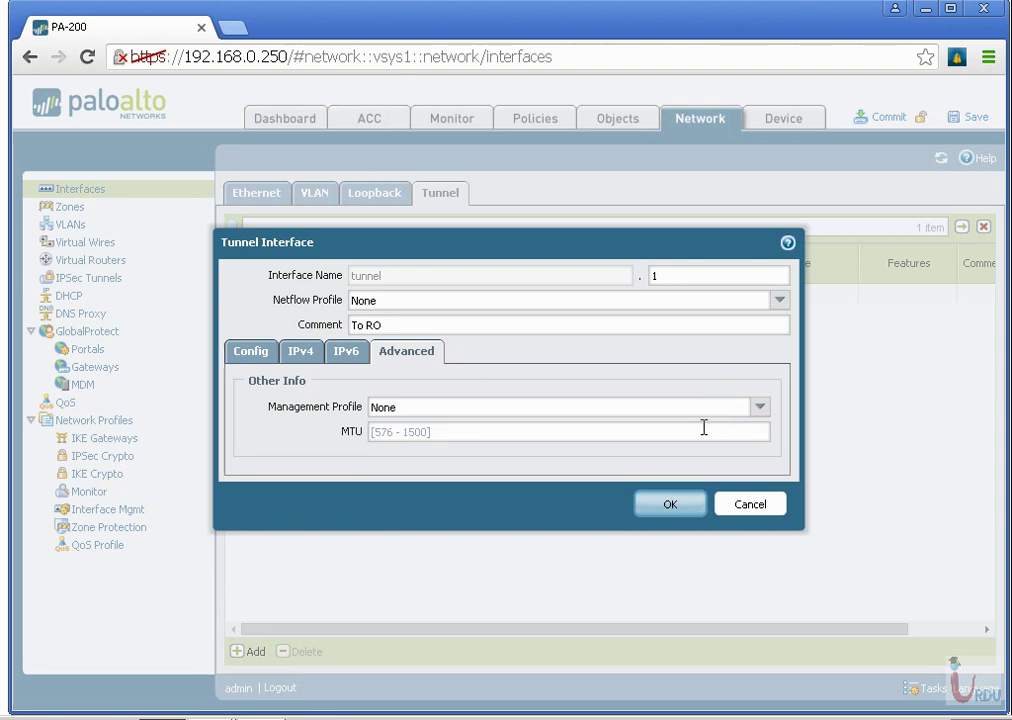
pyautogui.click(676, 504)
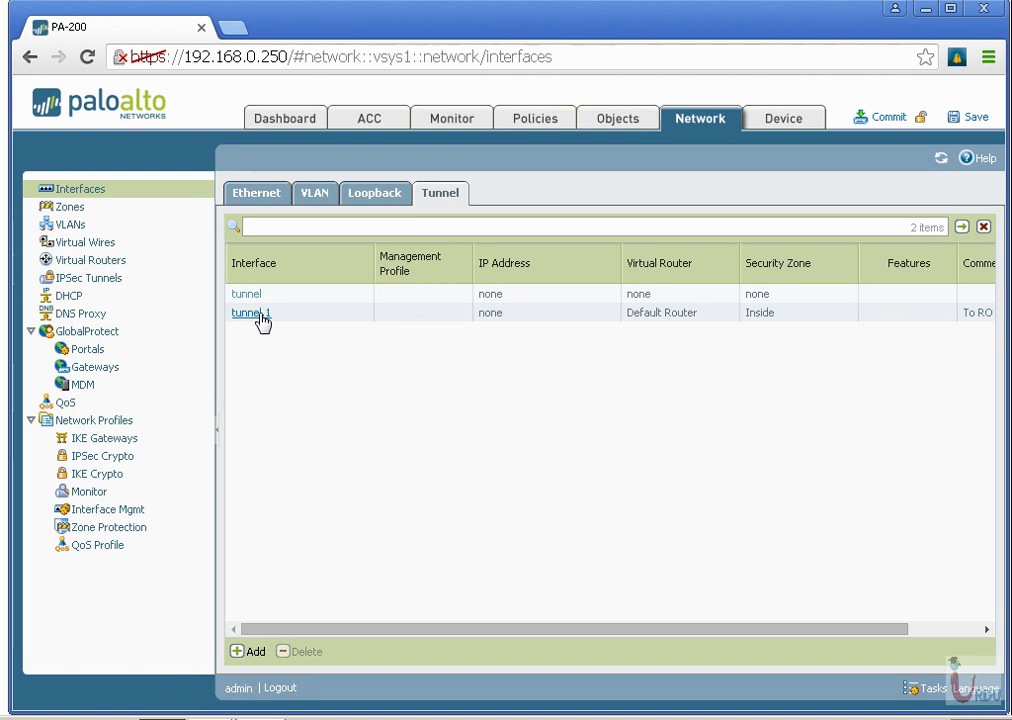
# Tick off the tunnel interface step on the slide and return to the firewall.
pyautogui.click(214, 712)
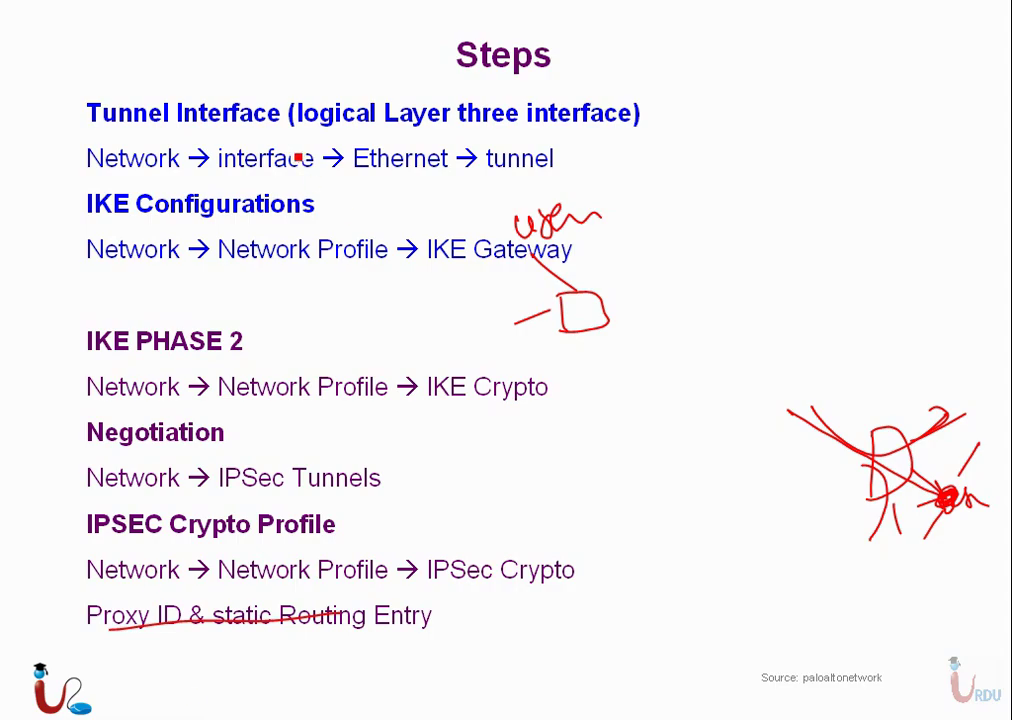
pyautogui.moveTo(72, 150)
pyautogui.mouseDown()
pyautogui.moveTo(64, 158)
pyautogui.moveTo(42, 116)
pyautogui.mouseUp()
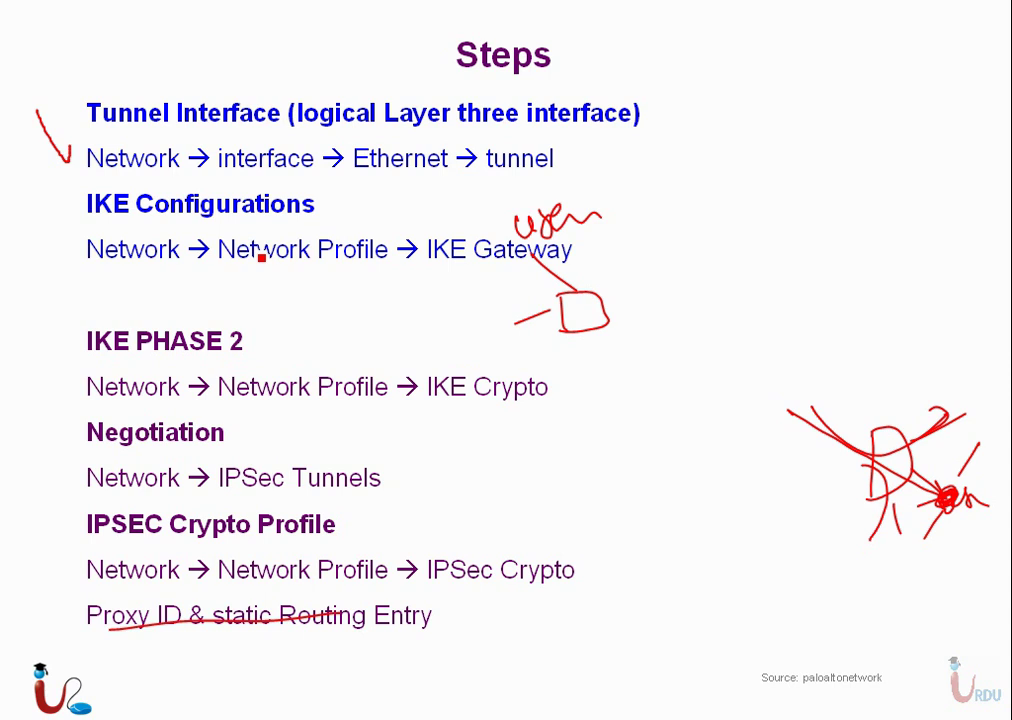
pyautogui.press('super')
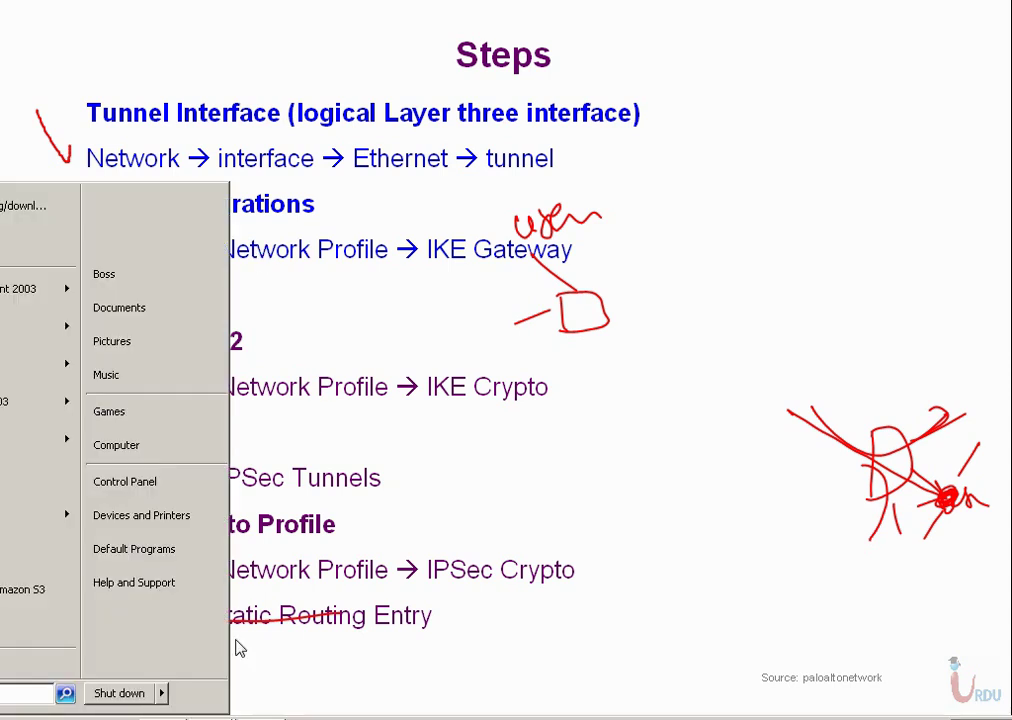
pyautogui.hotkey('alt', 'Tab')
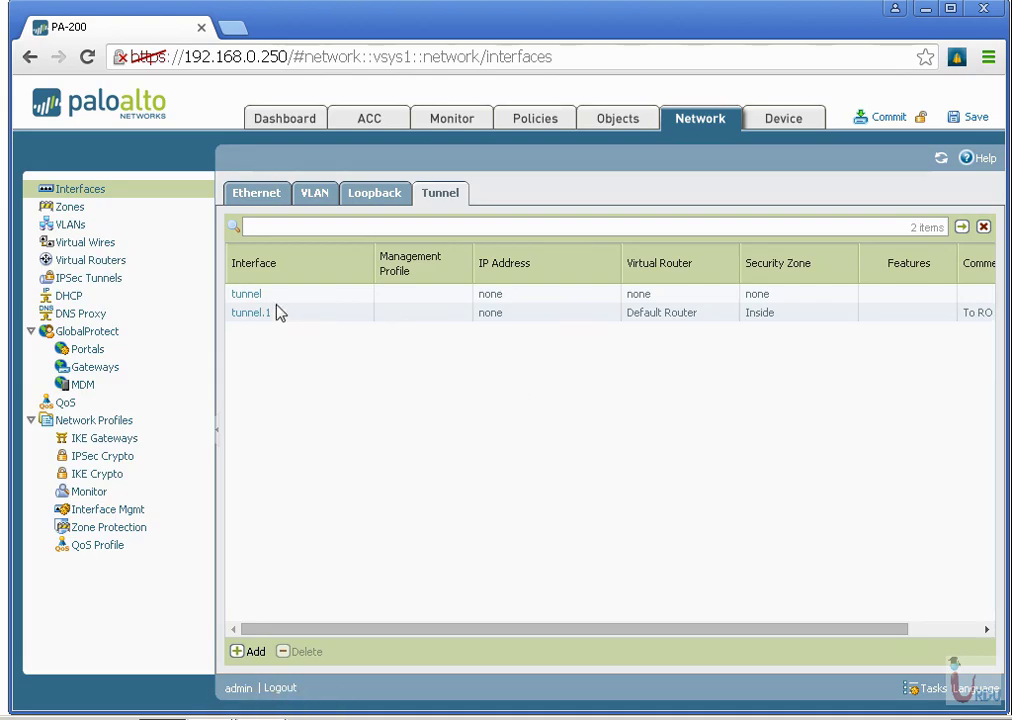
# Recheck tunnel.1's settings, close them unchanged, and switch windows again.
pyautogui.click(265, 315)
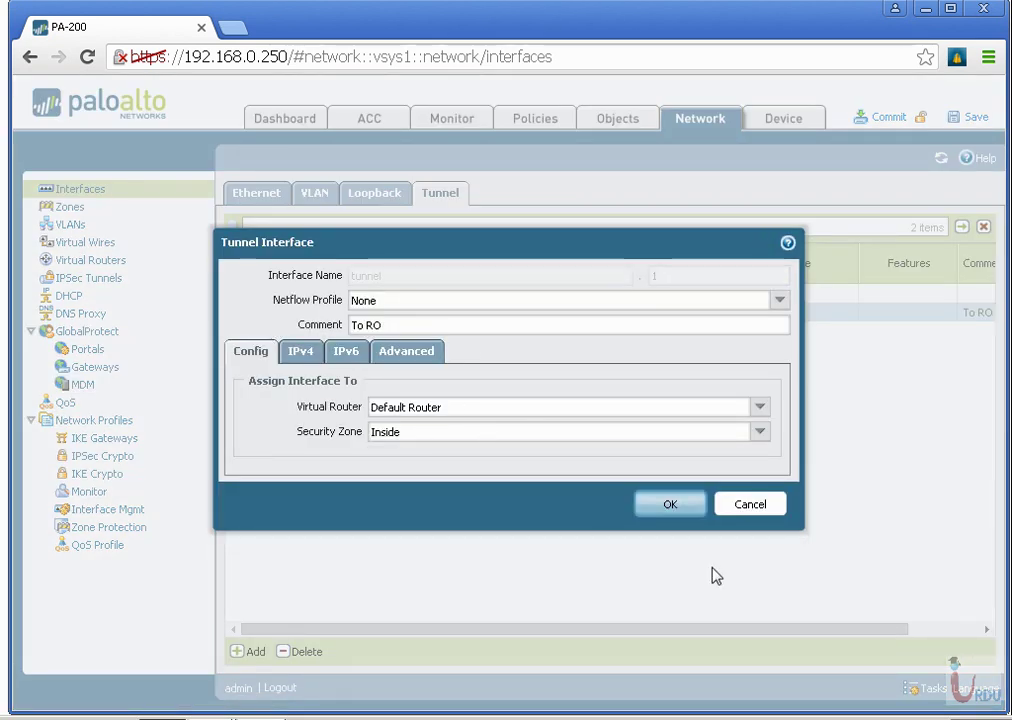
pyautogui.click(772, 511)
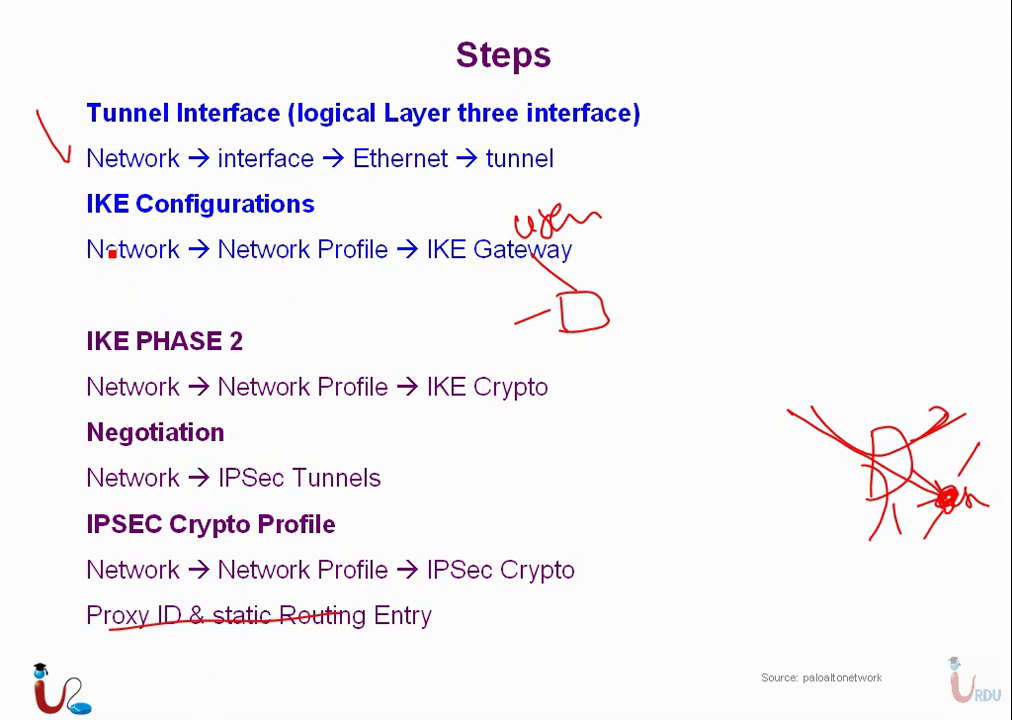
pyautogui.press('super')
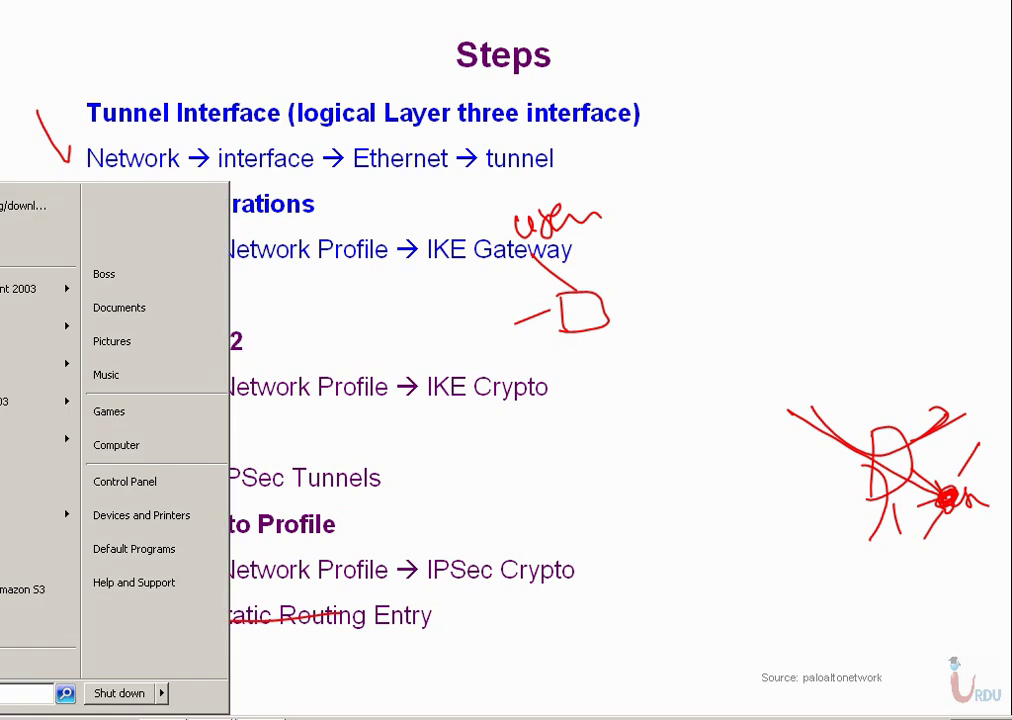
pyautogui.hotkey('alt', 'Tab')
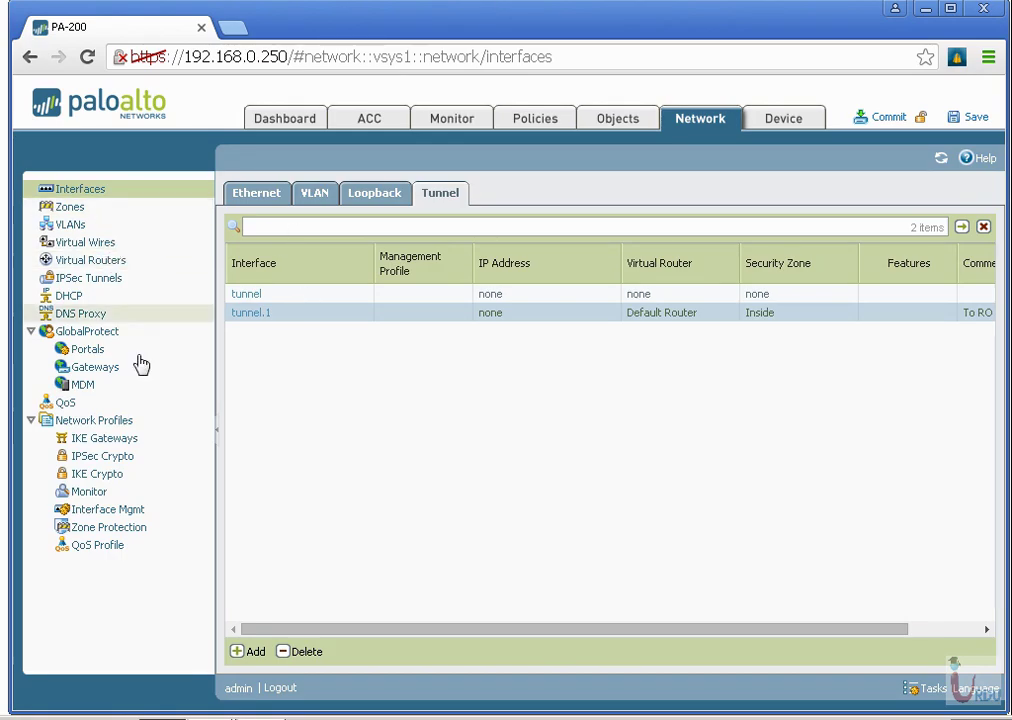
# Create IKE gateway Tunnel-to-RO on ethernet1/4 with local IP 1.1.1.1.
pyautogui.click(118, 443)
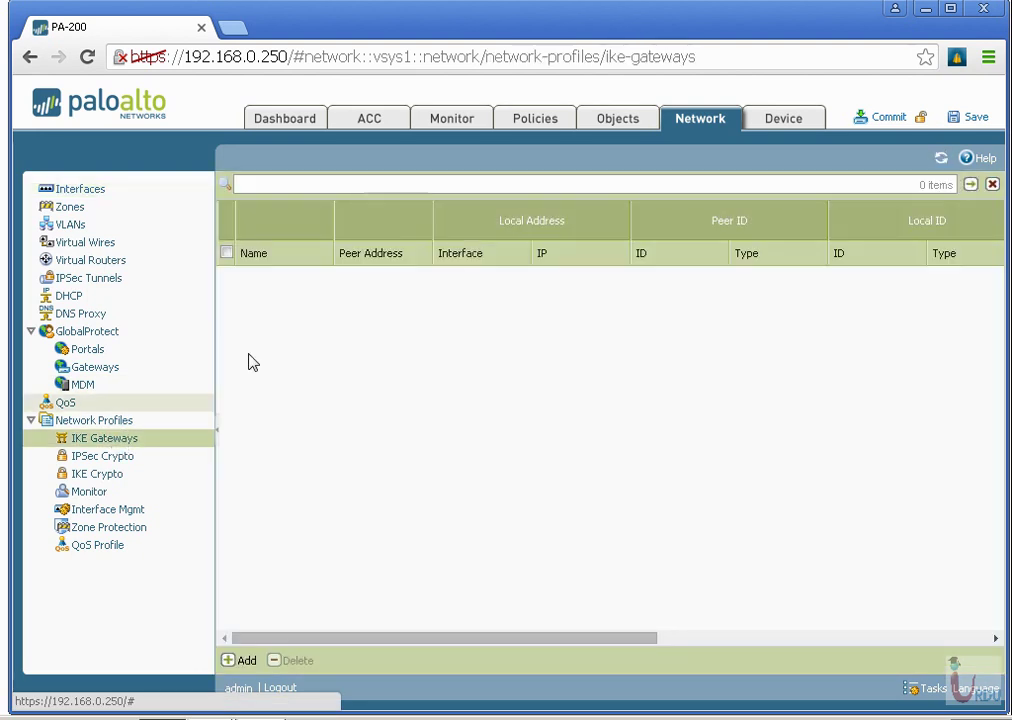
pyautogui.click(250, 661)
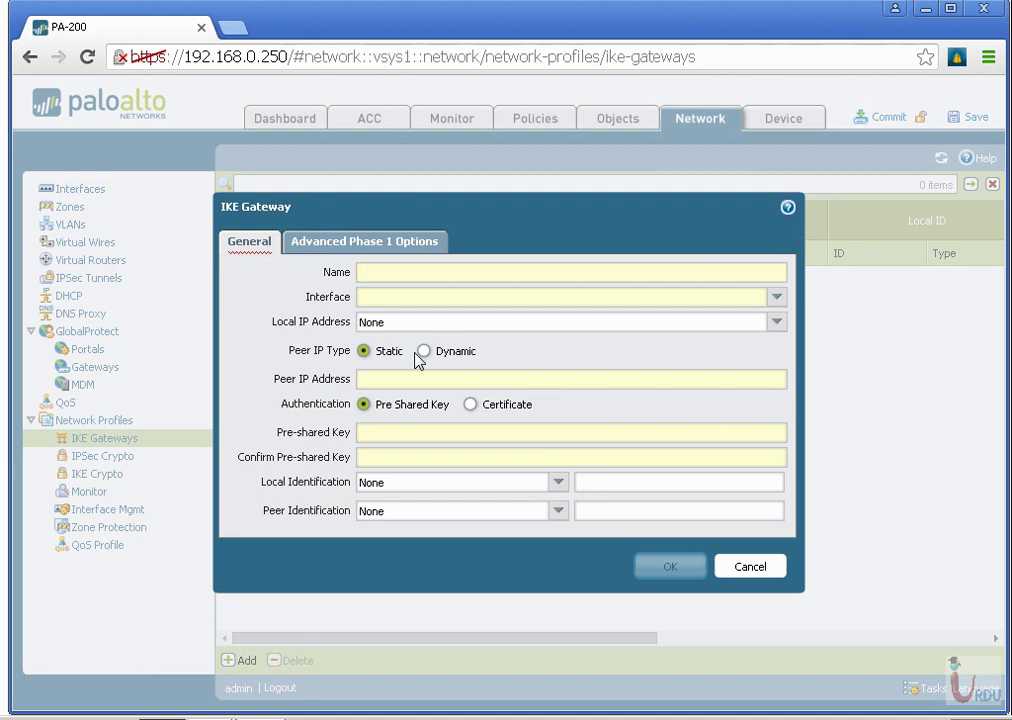
pyautogui.write('Tunnel to E')
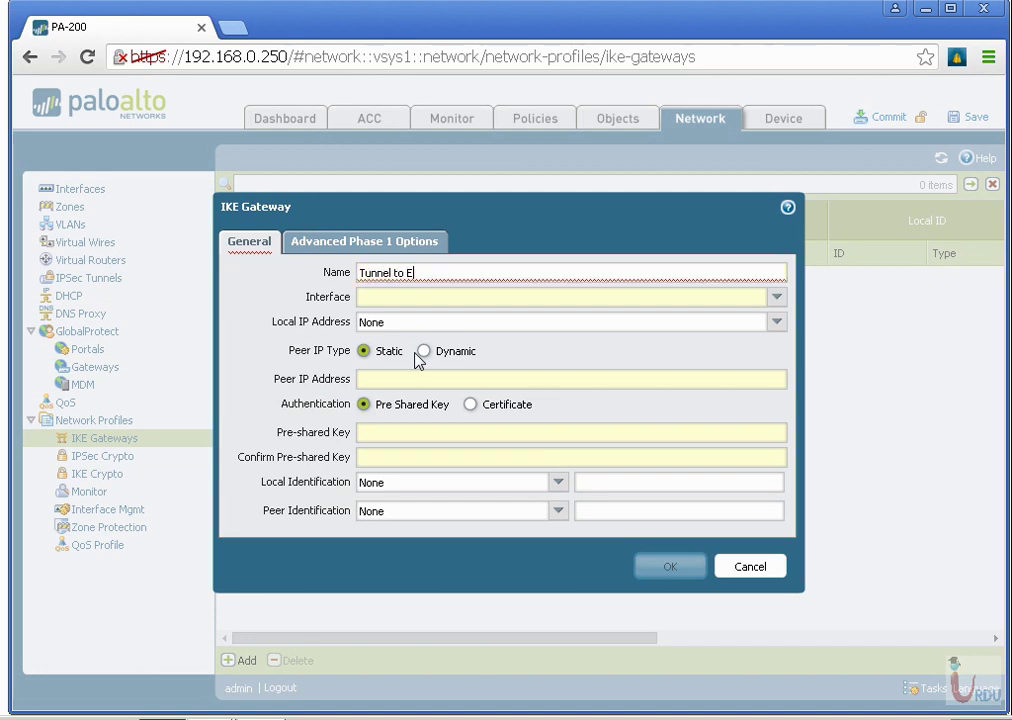
pyautogui.press('BackSpace')
pyautogui.press('BackSpace')
pyautogui.press('BackSpace')
pyautogui.press('BackSpace')
pyautogui.press('BackSpace')
pyautogui.write('-RO')
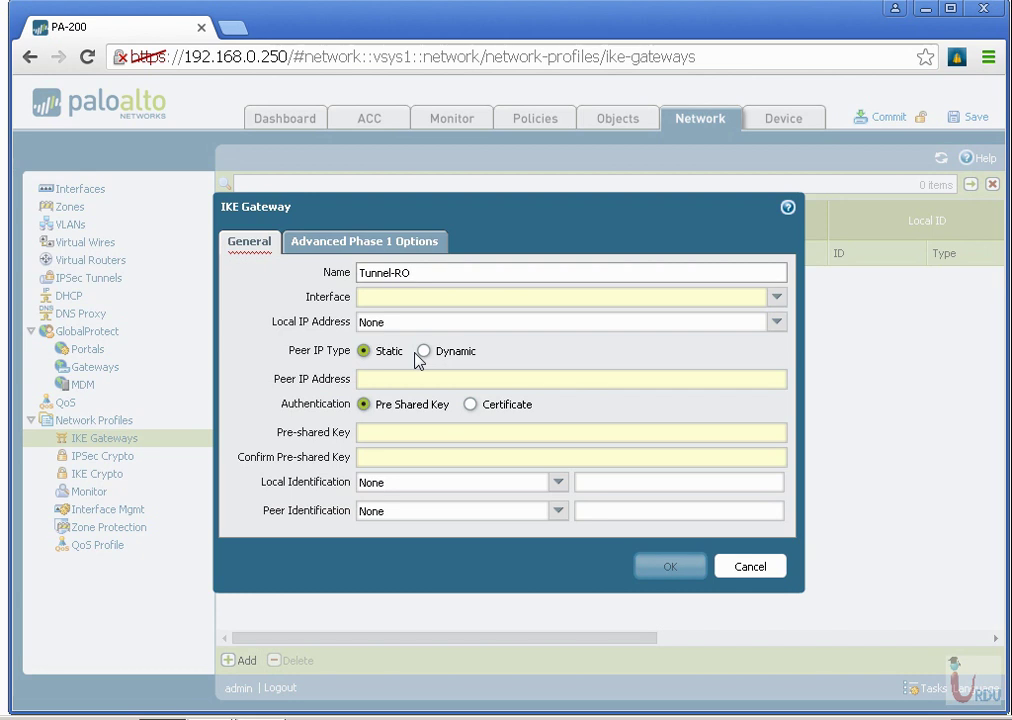
pyautogui.write('to-')
pyautogui.click(778, 298)
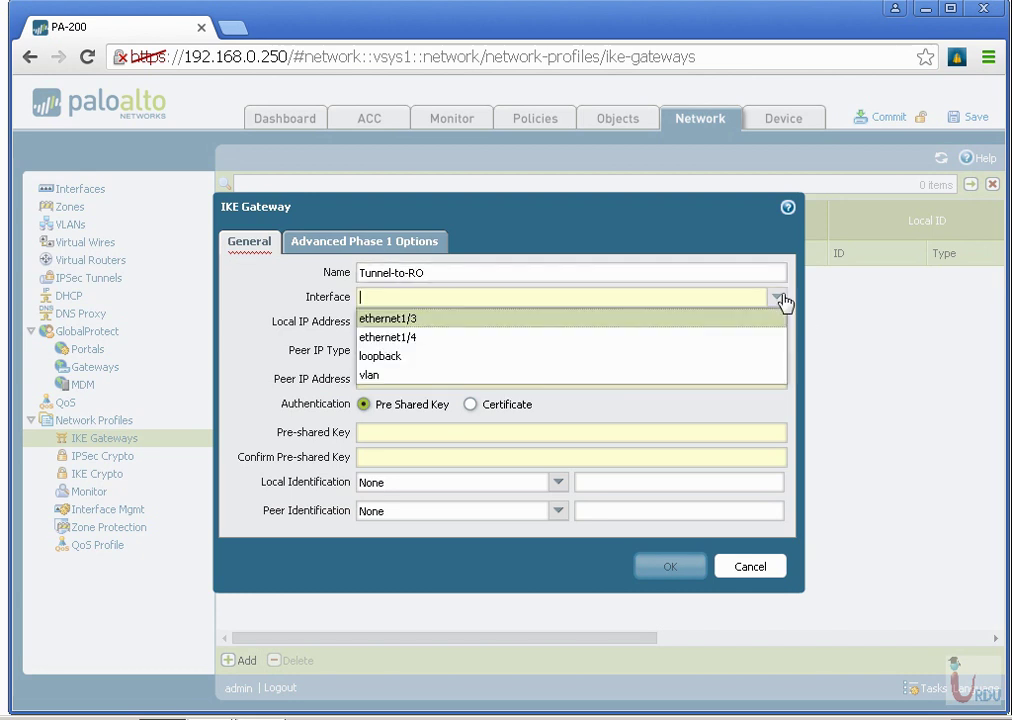
pyautogui.click(585, 340)
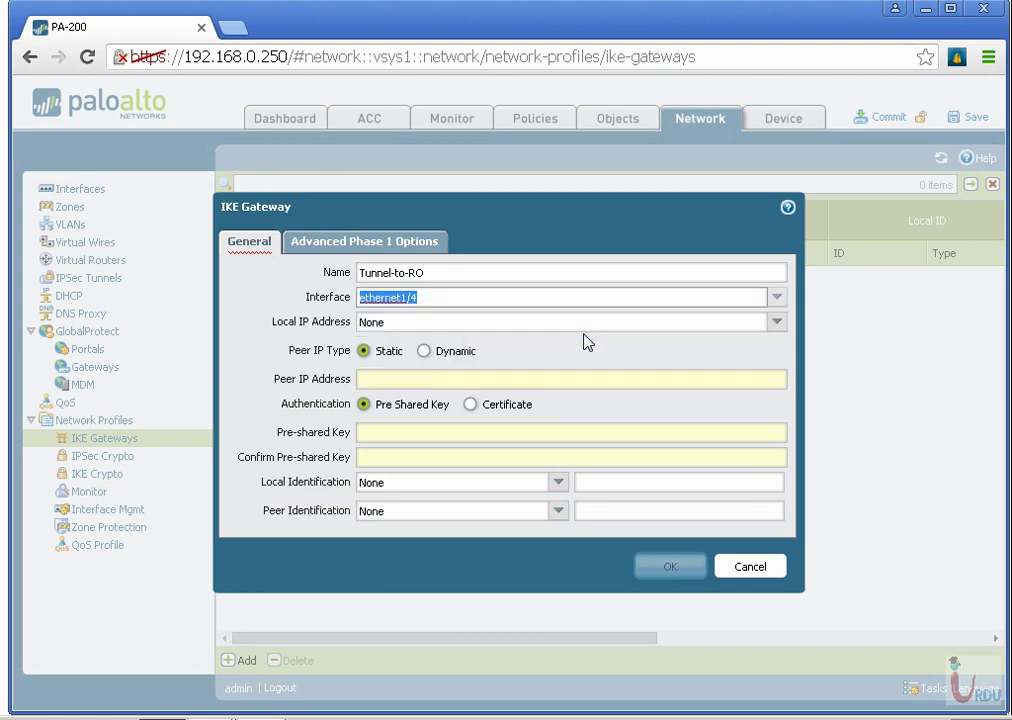
pyautogui.click(777, 323)
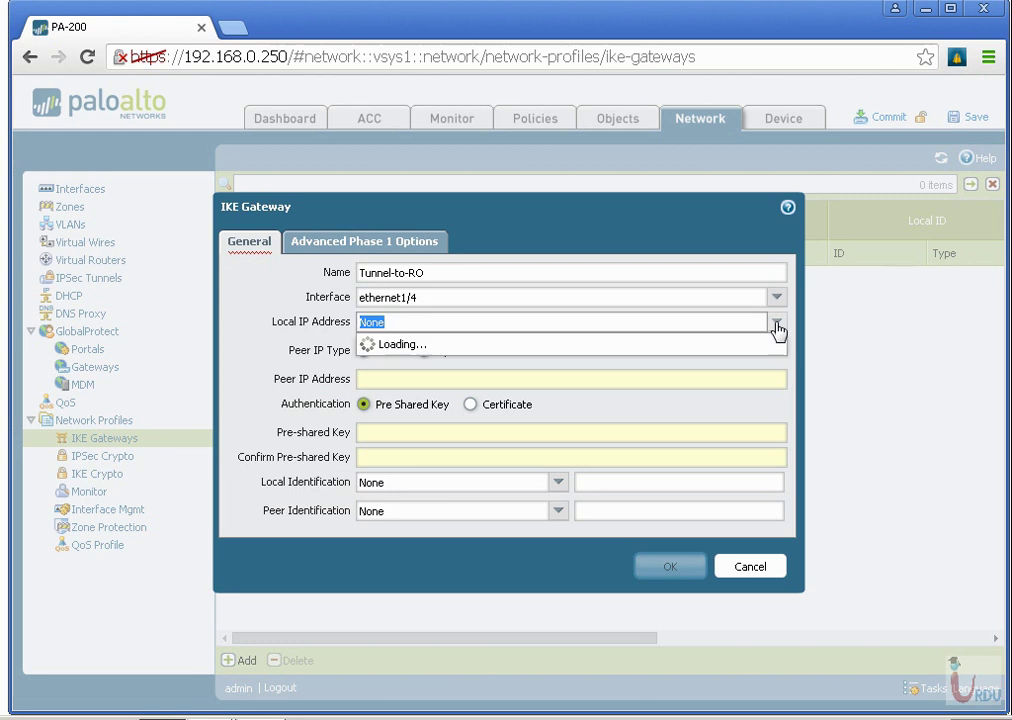
pyautogui.click(705, 362)
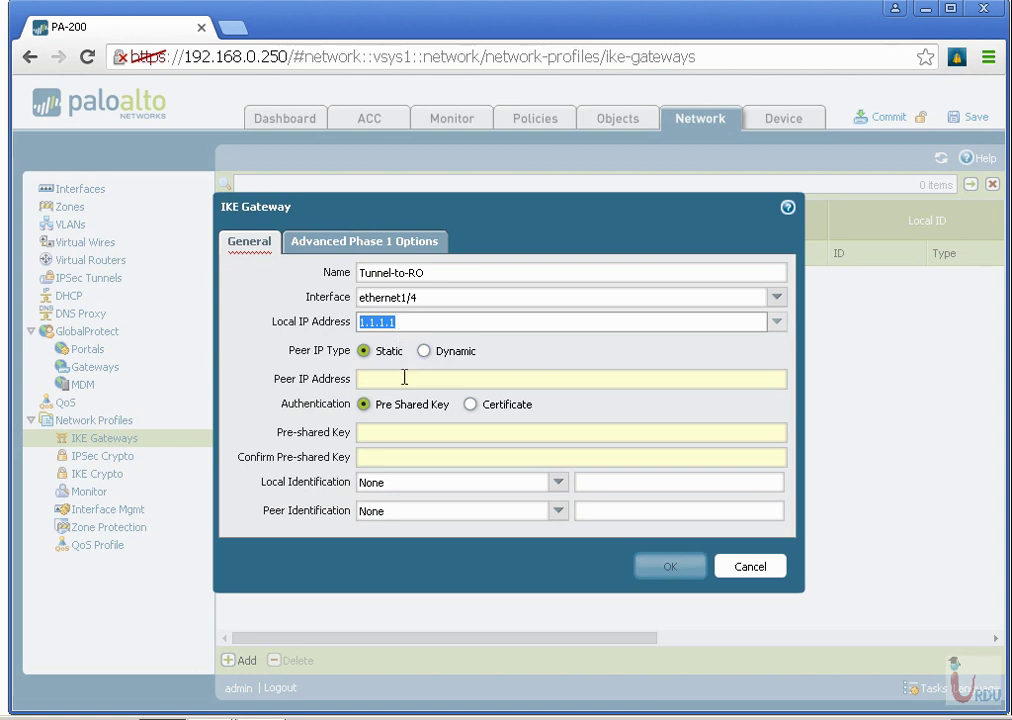
# Set peer IP 2.2.2.2 and enter and confirm the pre-shared key.
pyautogui.click(402, 378)
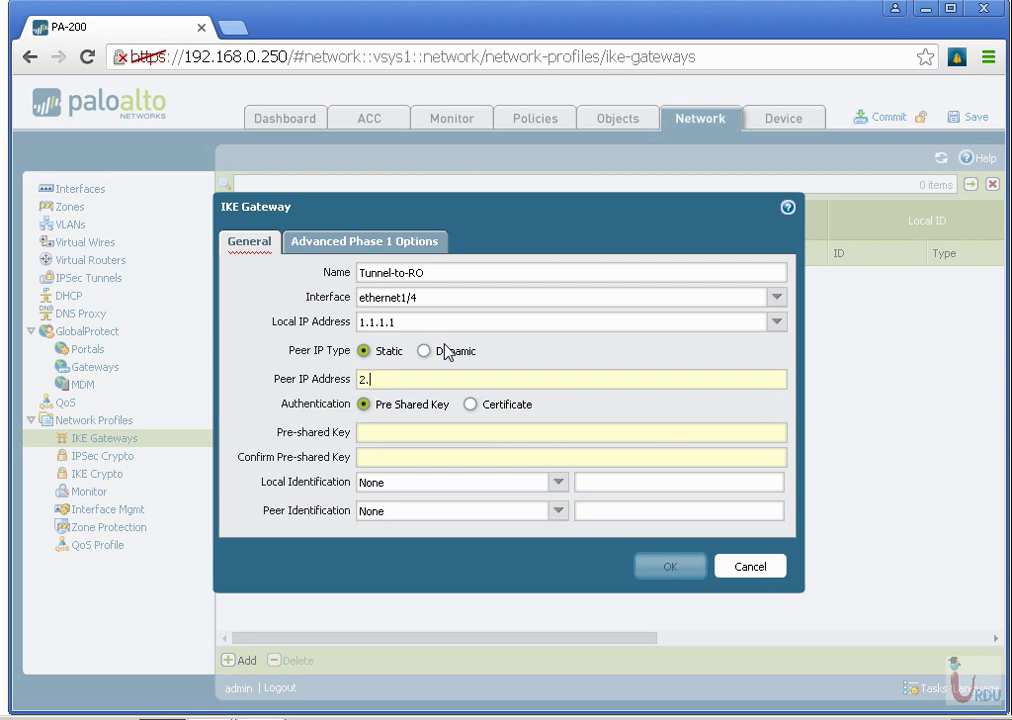
pyautogui.write('2.2.2.2')
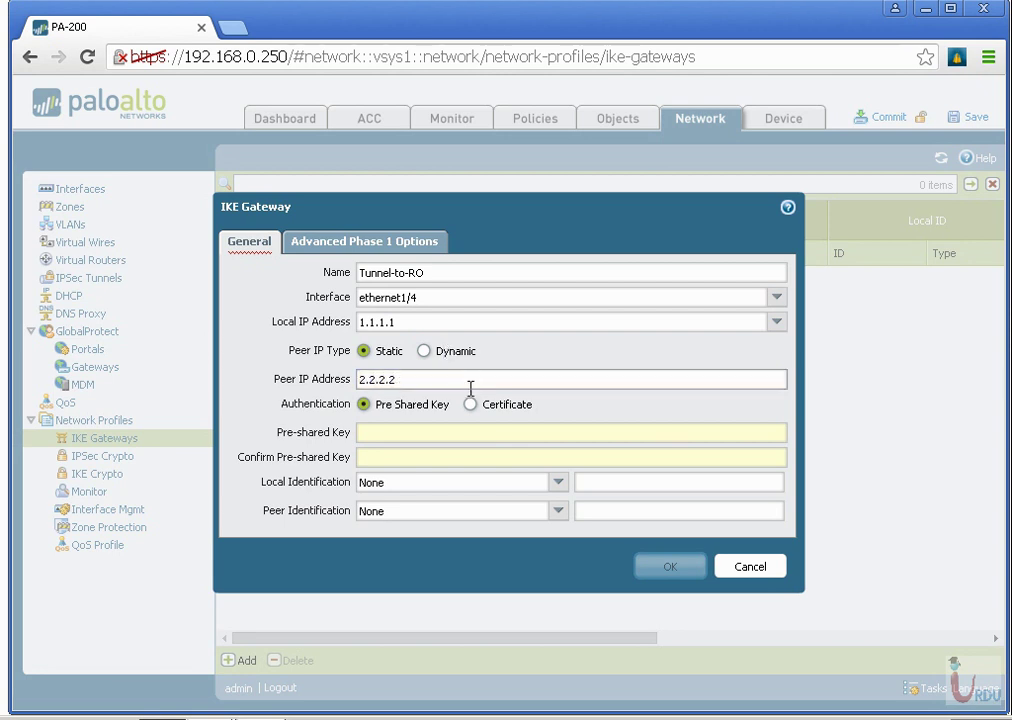
pyautogui.click(457, 433)
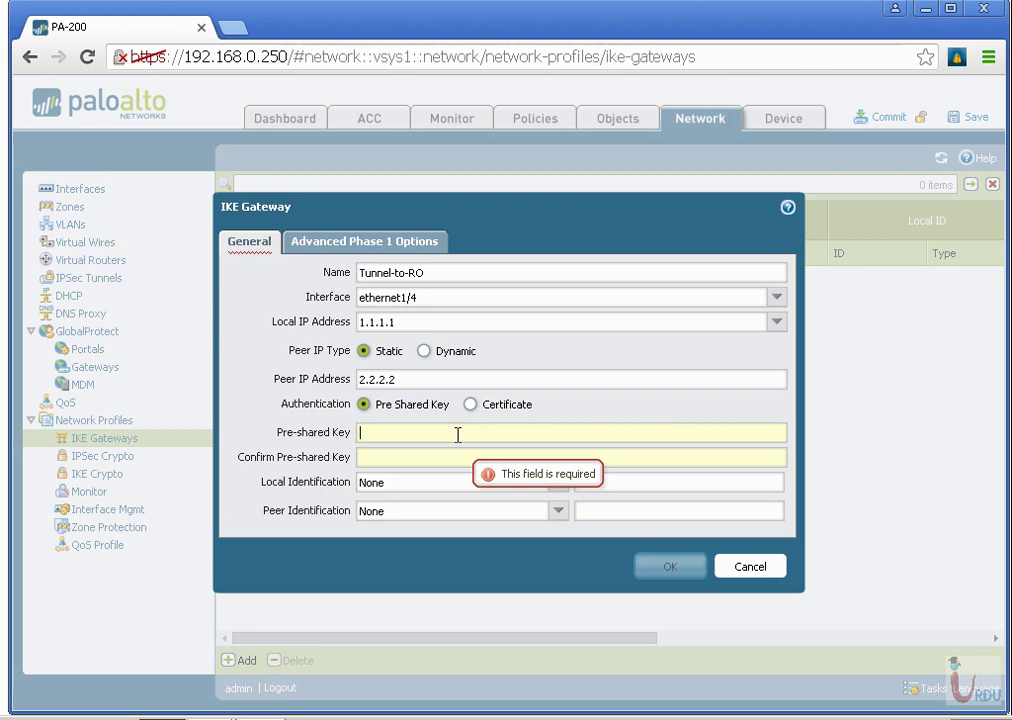
pyautogui.write('pa')
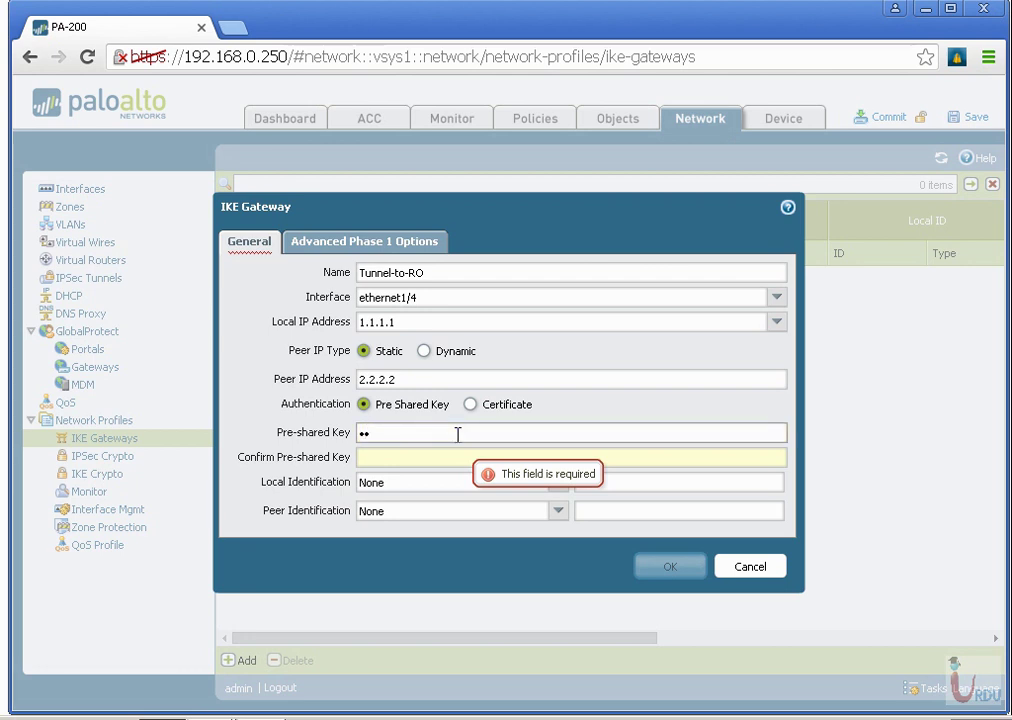
pyautogui.press('Tab')
pyautogui.write('paloalto')
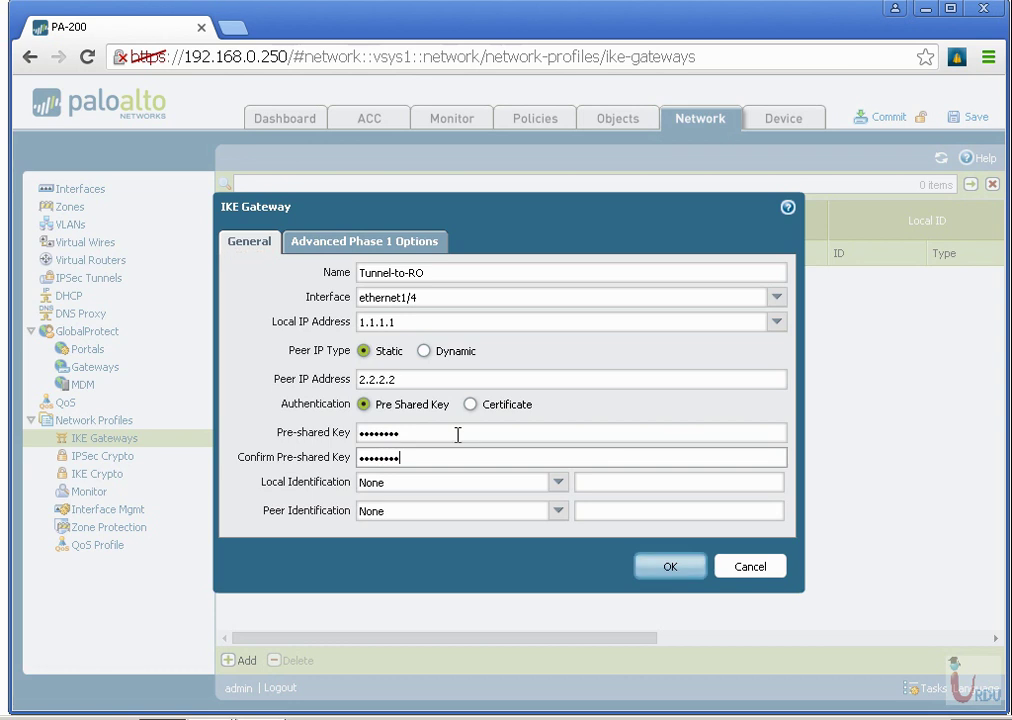
# Use IP address identification for both sides, with peer ID 192.168.10.0/24.
pyautogui.click(558, 482)
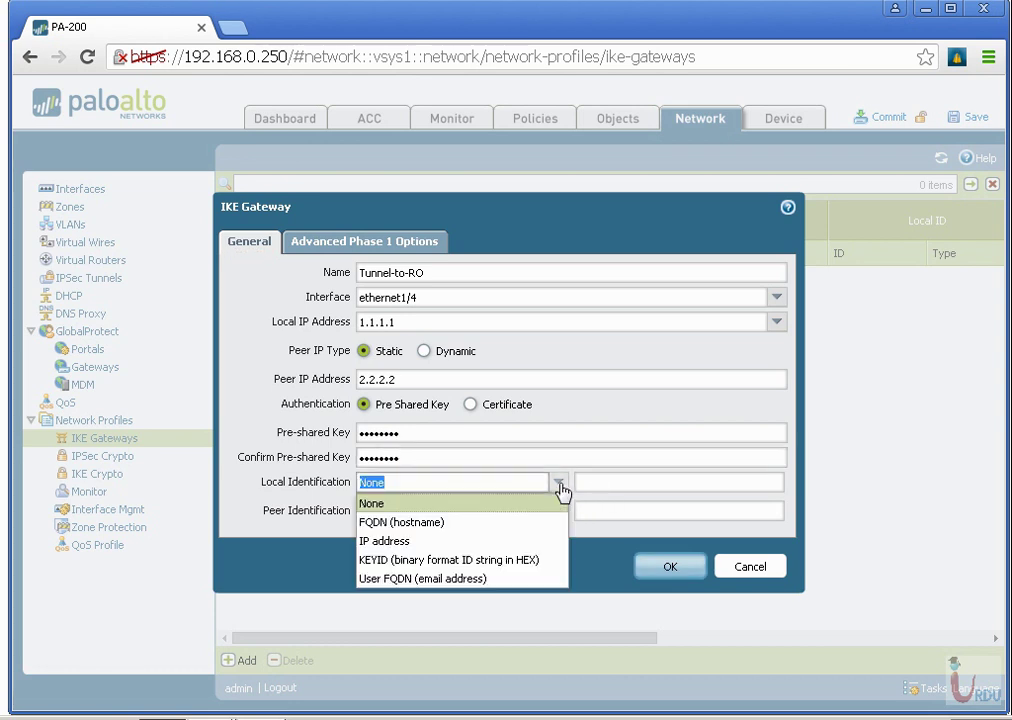
pyautogui.click(460, 542)
pyautogui.click(603, 481)
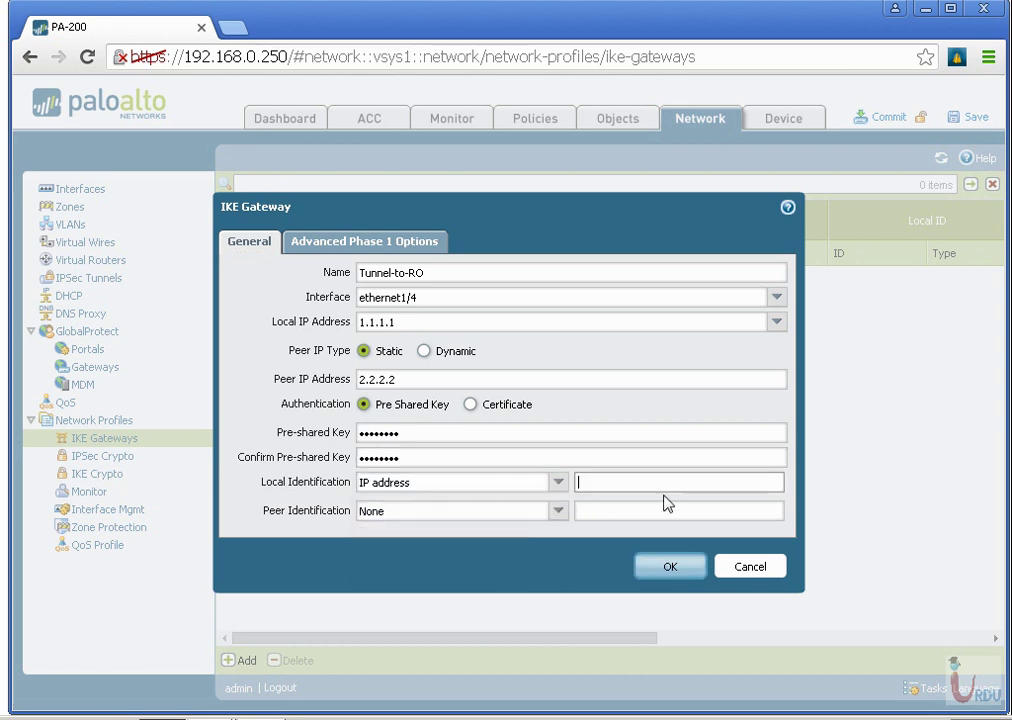
pyautogui.write('192.168.0.0/24')
pyautogui.click(557, 512)
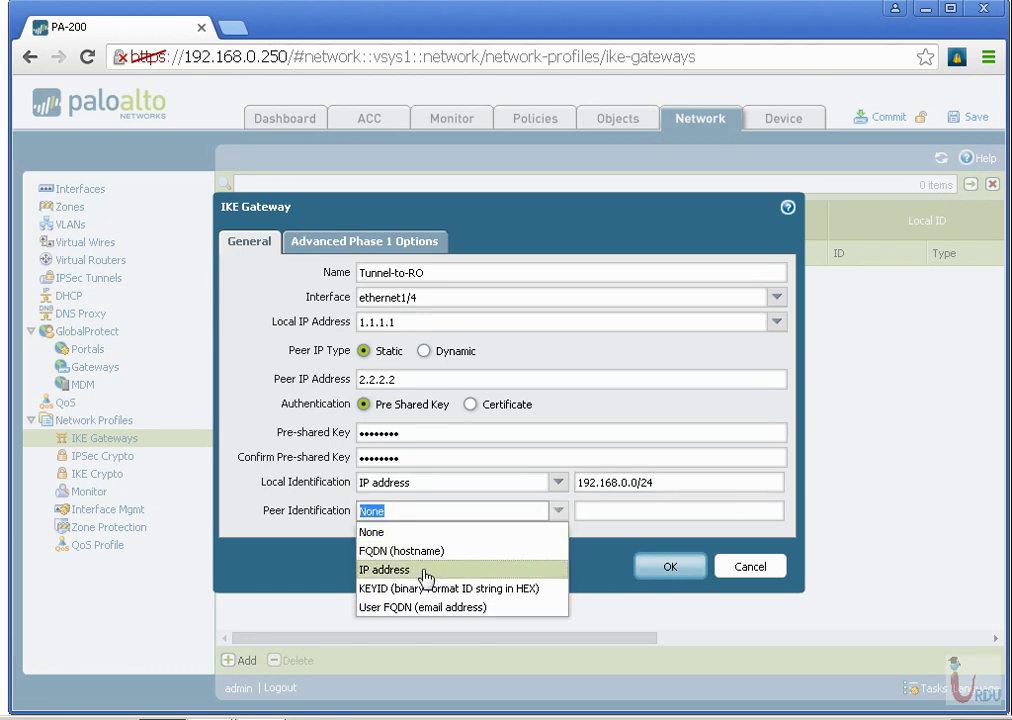
pyautogui.click(470, 569)
pyautogui.click(595, 512)
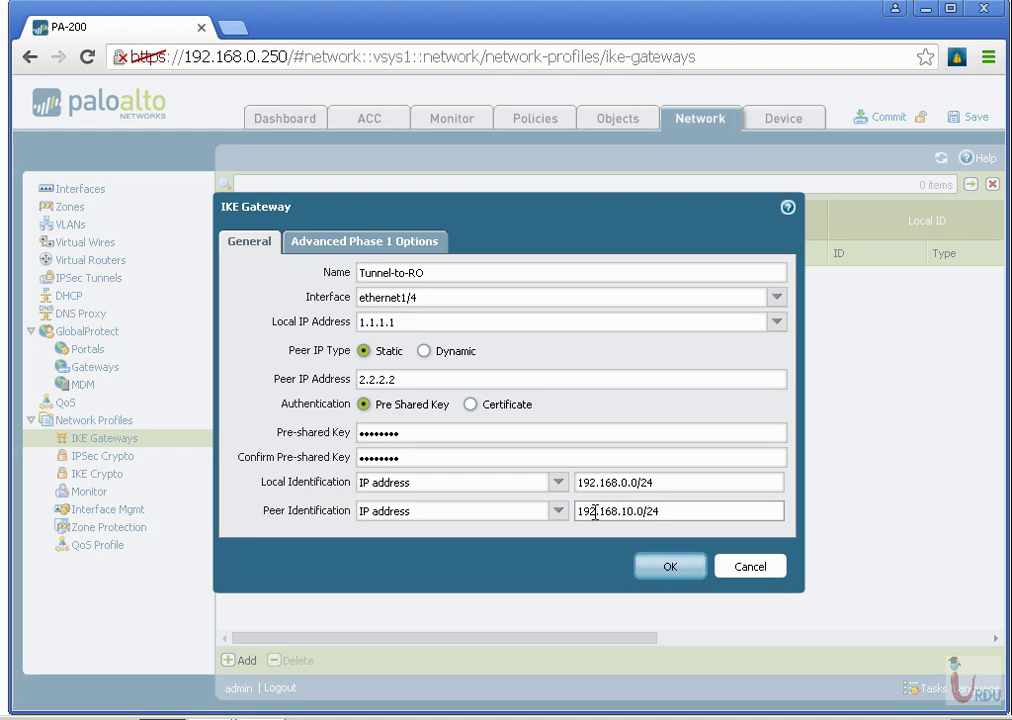
pyautogui.write('192.168.10.0/24')
# In Advanced Phase 1 Options, set main exchange mode and keep the default IKE crypto profile.
pyautogui.click(367, 243)
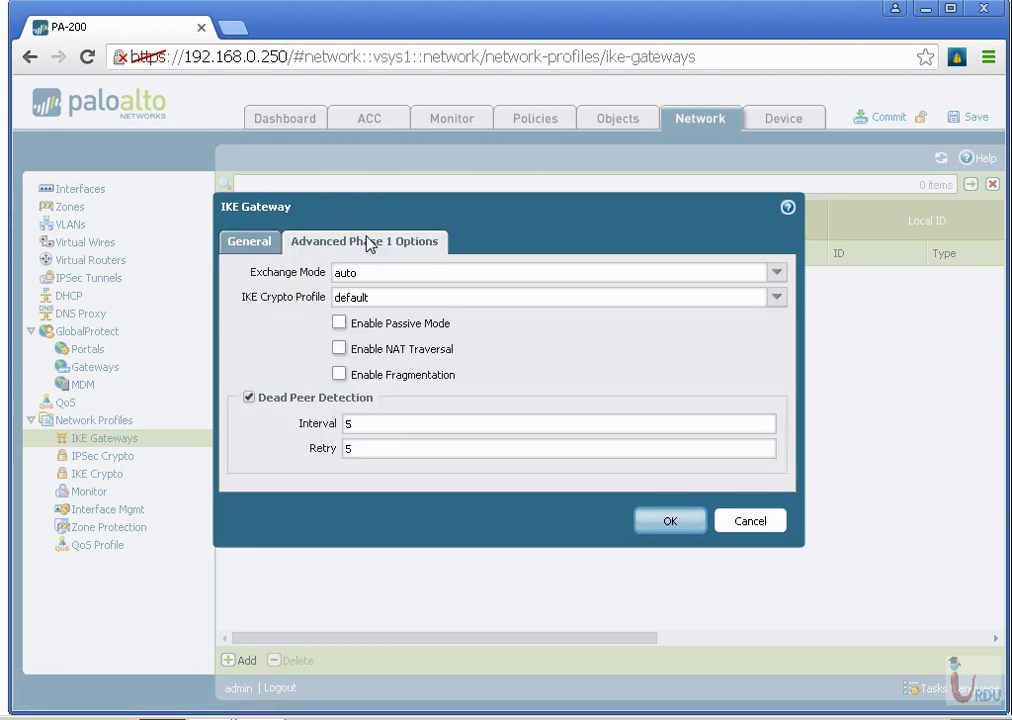
pyautogui.click(778, 276)
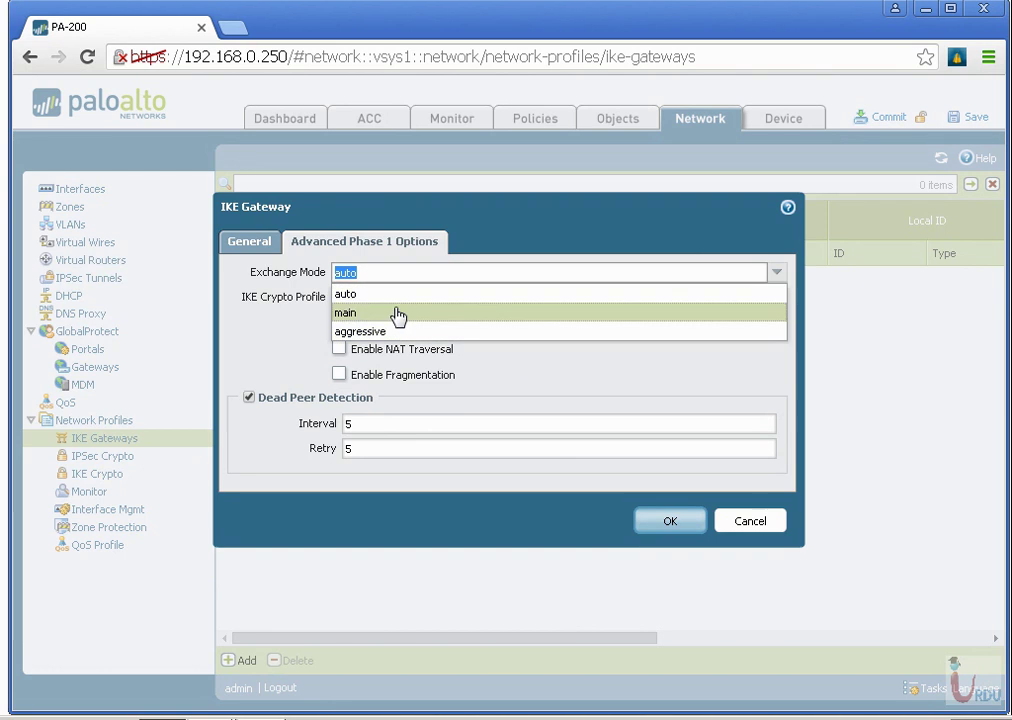
pyautogui.click(371, 295)
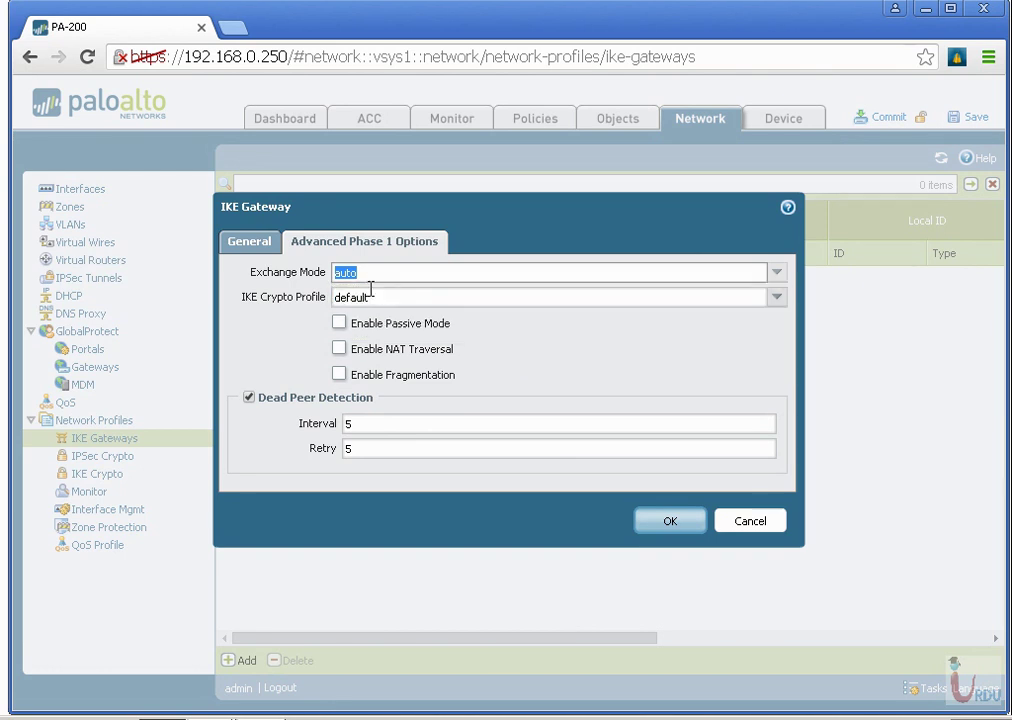
pyautogui.click(778, 273)
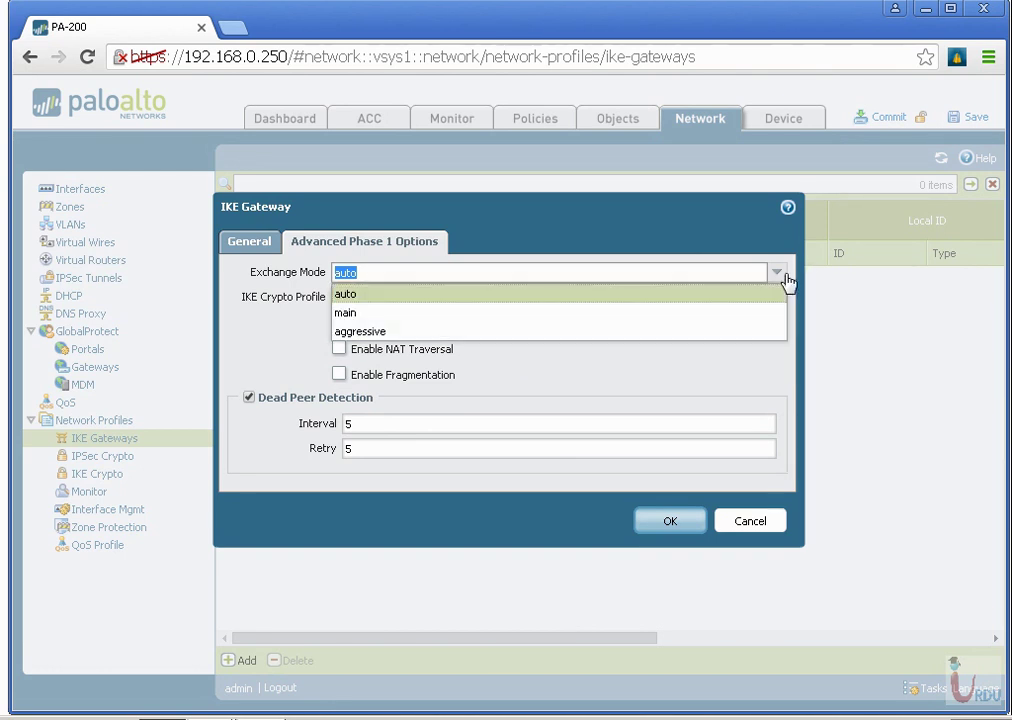
pyautogui.click(707, 314)
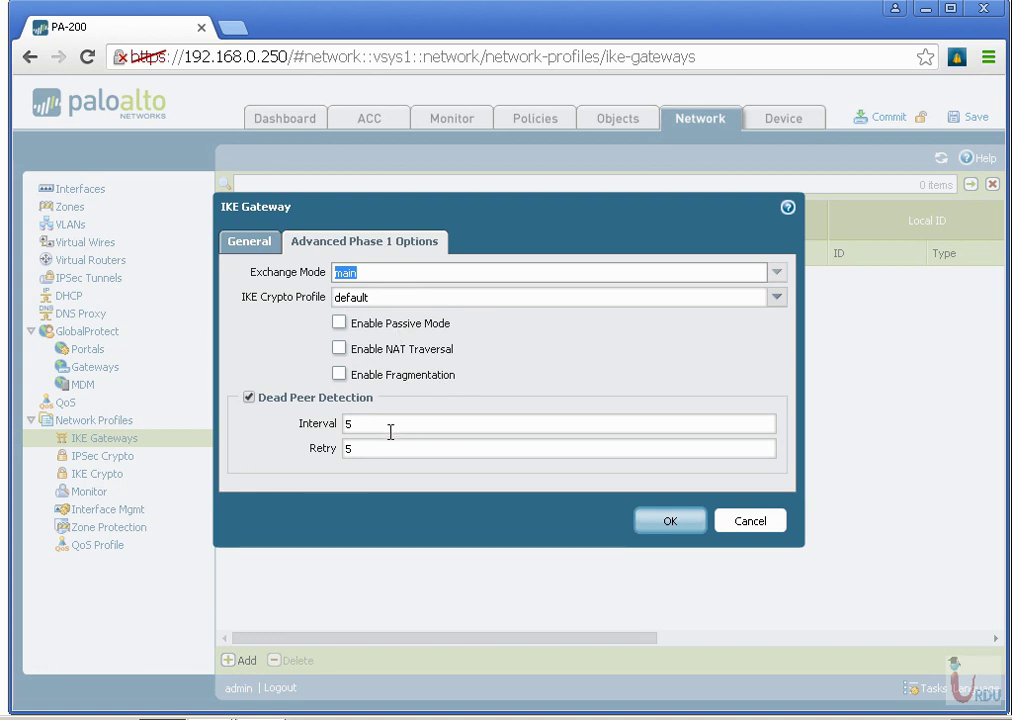
pyautogui.click(776, 298)
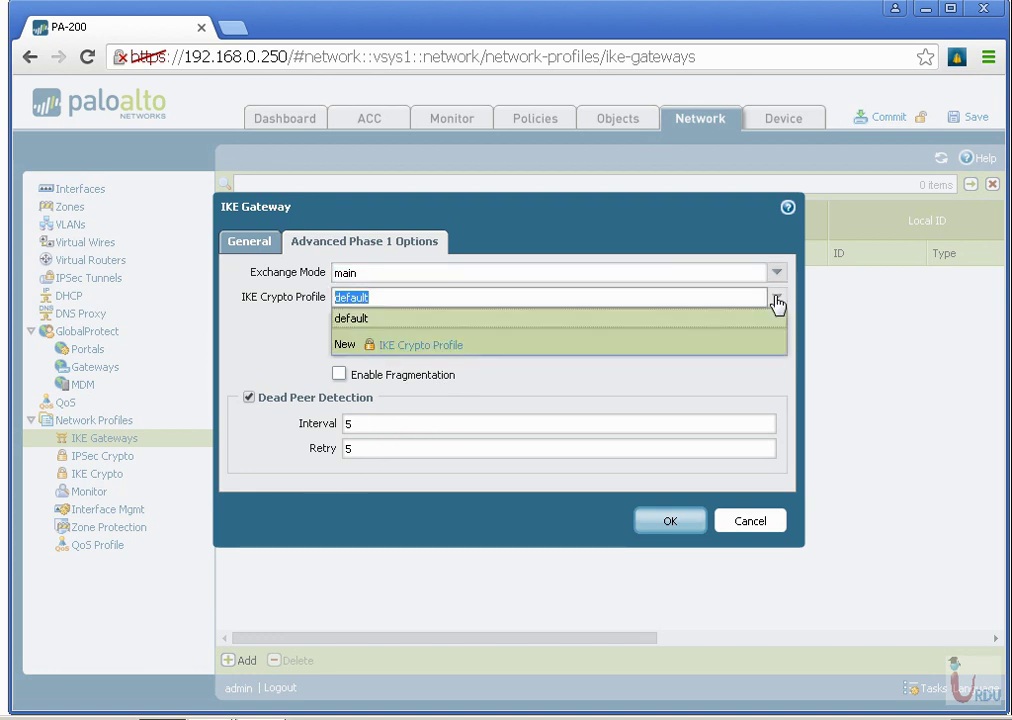
pyautogui.click(776, 300)
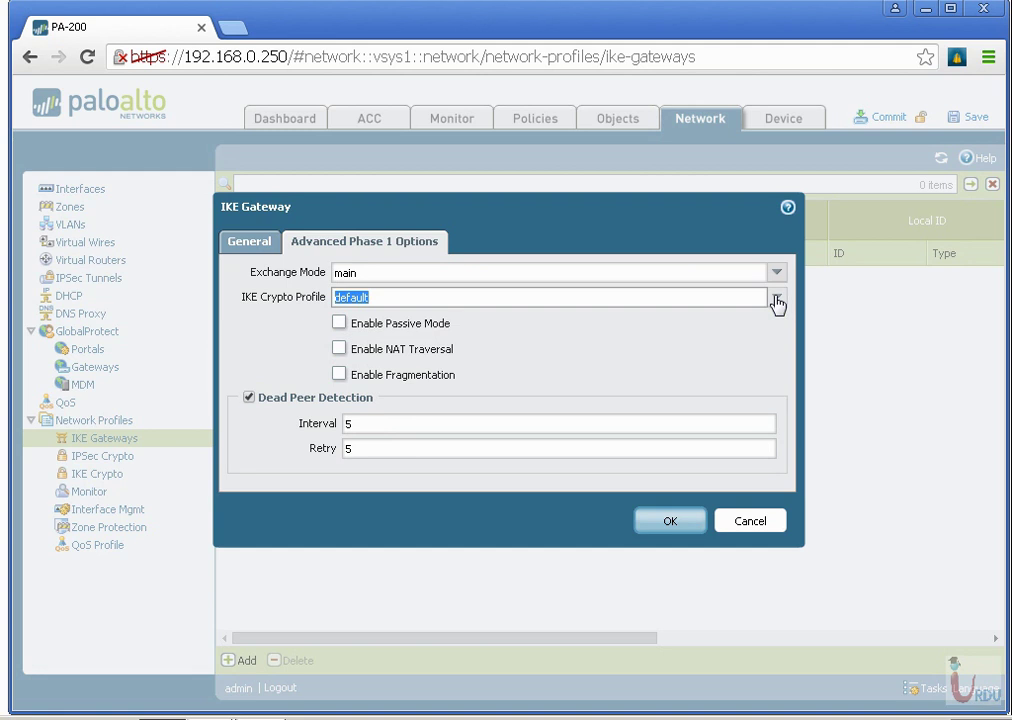
# Replace the rejected local ID with 1.1.1.0/24, then trim it to 1.1.1.0 after another rejection.
pyautogui.click(672, 520)
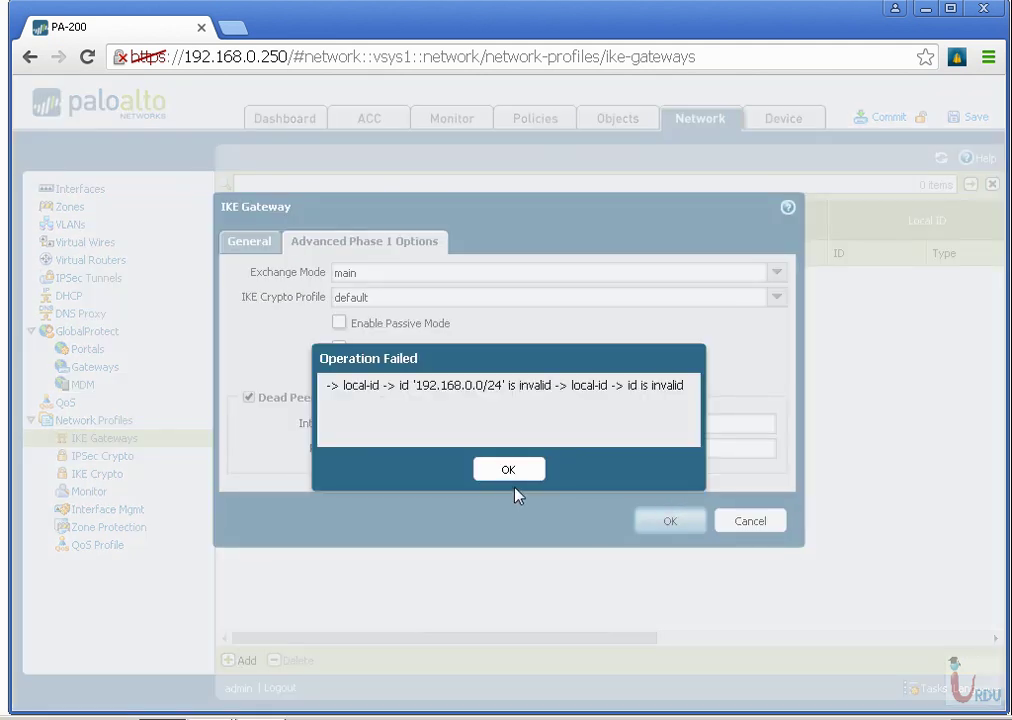
pyautogui.click(510, 472)
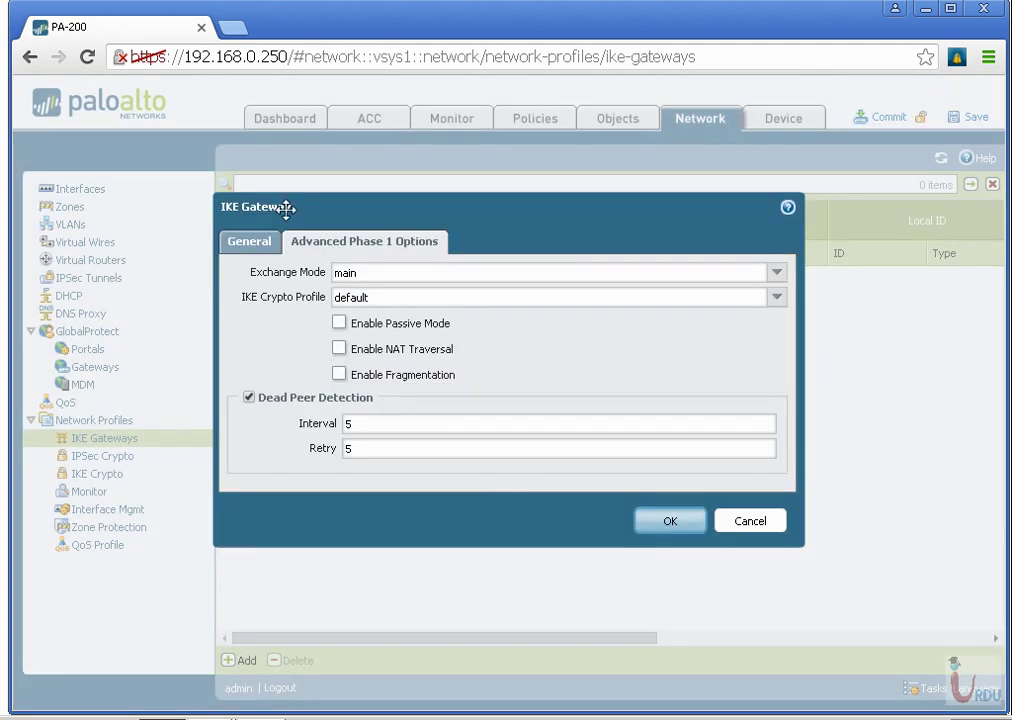
pyautogui.click(252, 249)
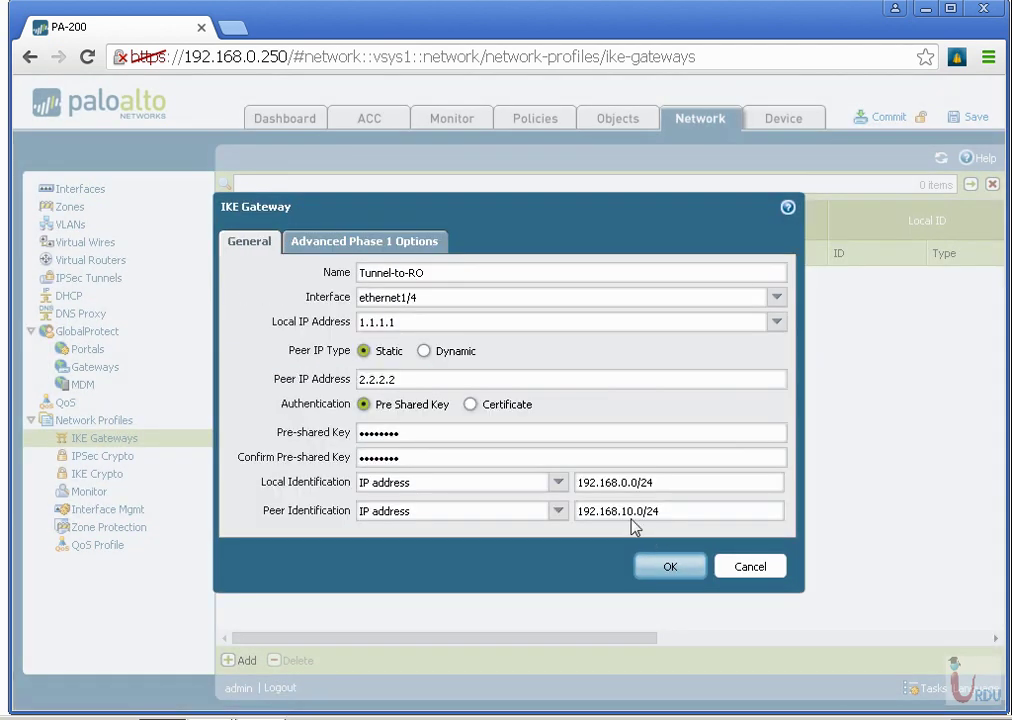
pyautogui.moveTo(657, 486); pyautogui.dragTo(448, 503)
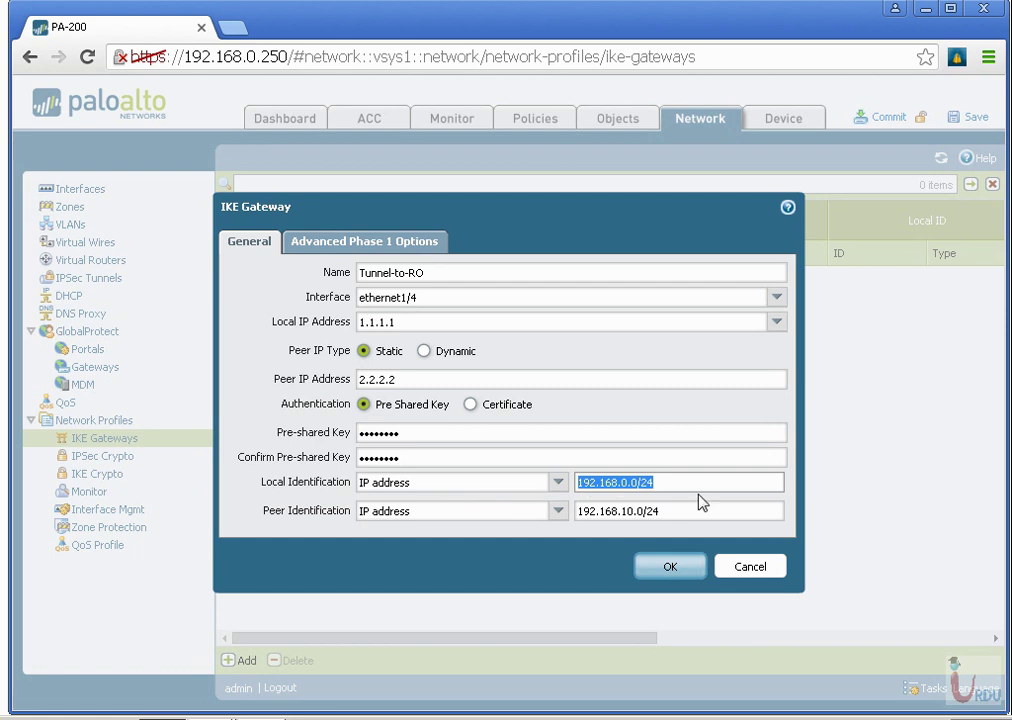
pyautogui.press('BackSpace')
pyautogui.write('1.')
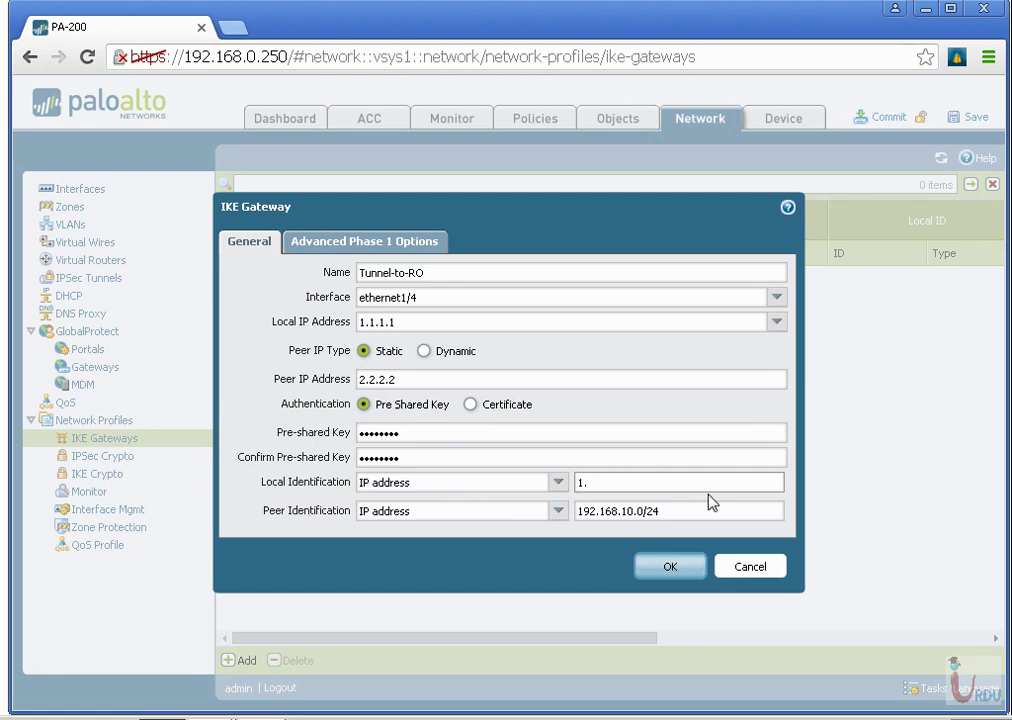
pyautogui.write('1.1.0/24')
pyautogui.click(658, 568)
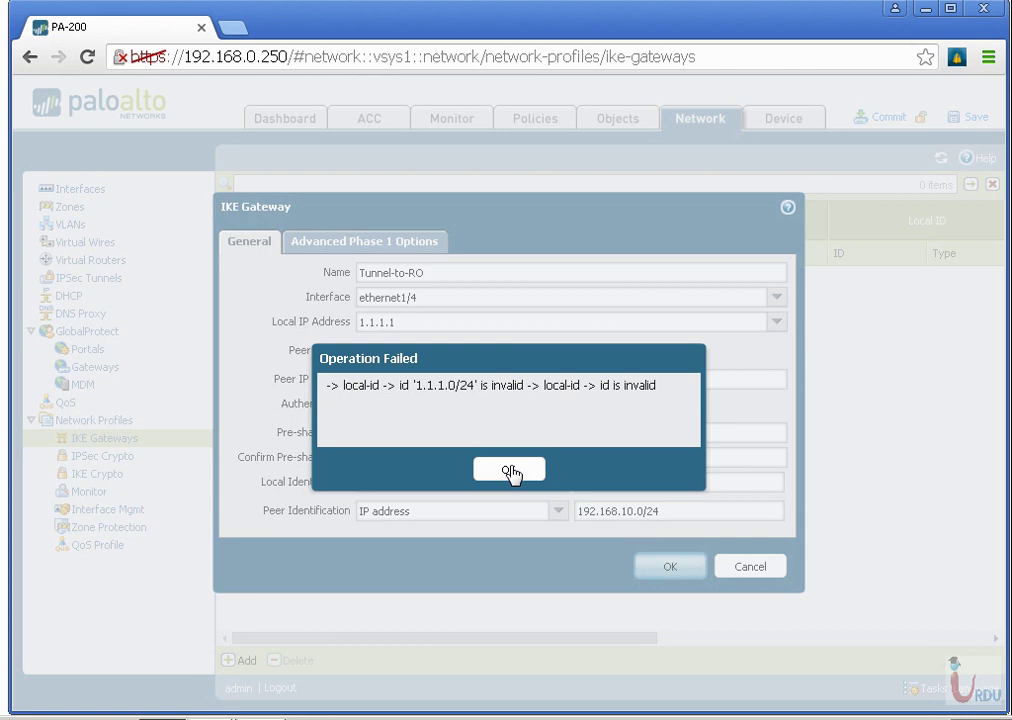
pyautogui.click(510, 472)
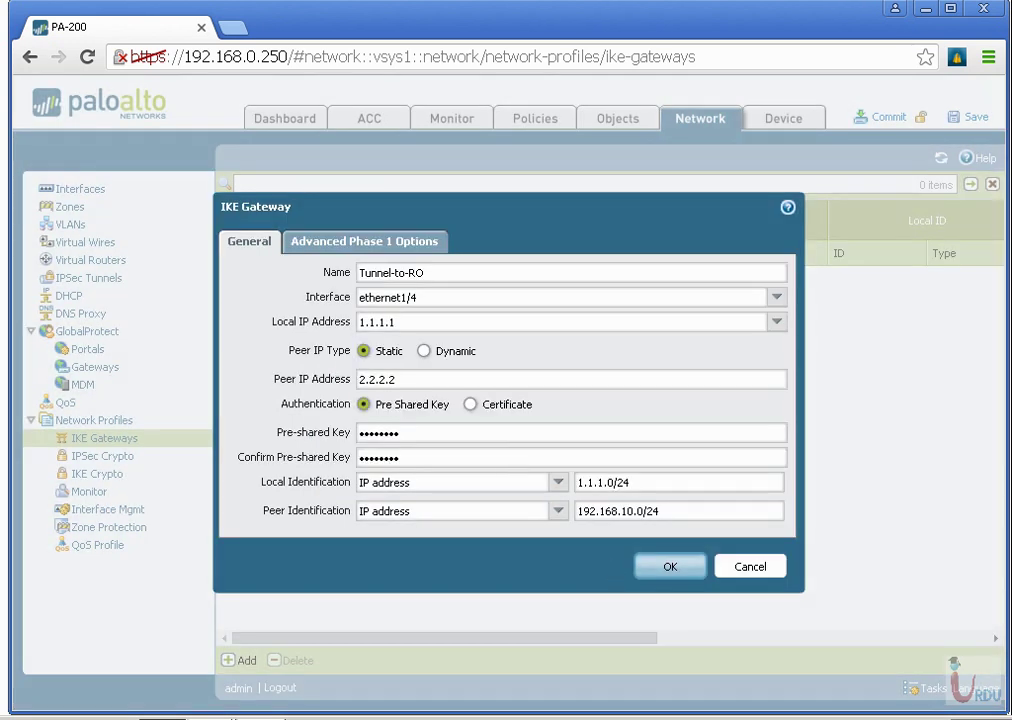
pyautogui.press('BackSpace')
pyautogui.press('BackSpace')
pyautogui.press('BackSpace')
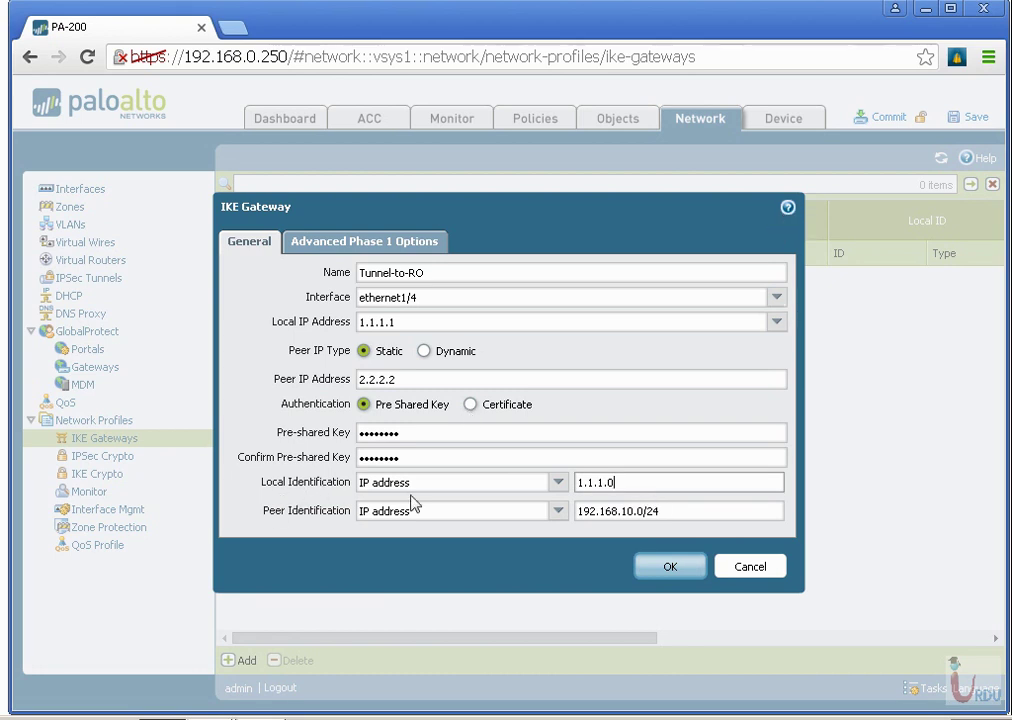
# Open the IKE gateway help and scroll through the Configuring IPSec Tunnels page.
pyautogui.click(787, 207)
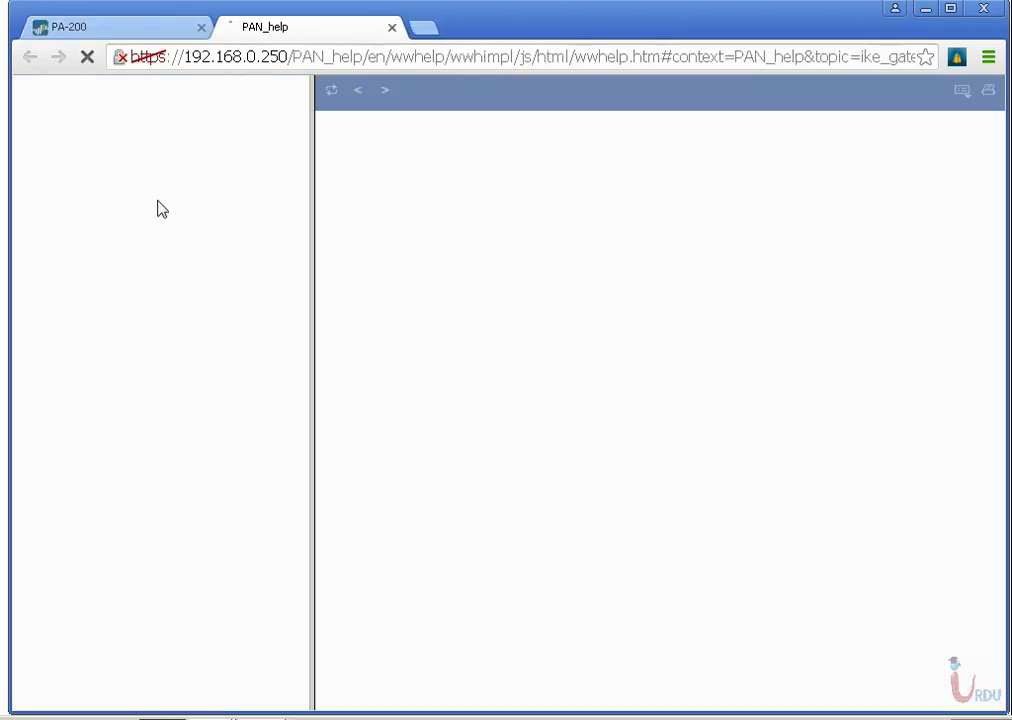
pyautogui.scroll(-9, 427, 470)
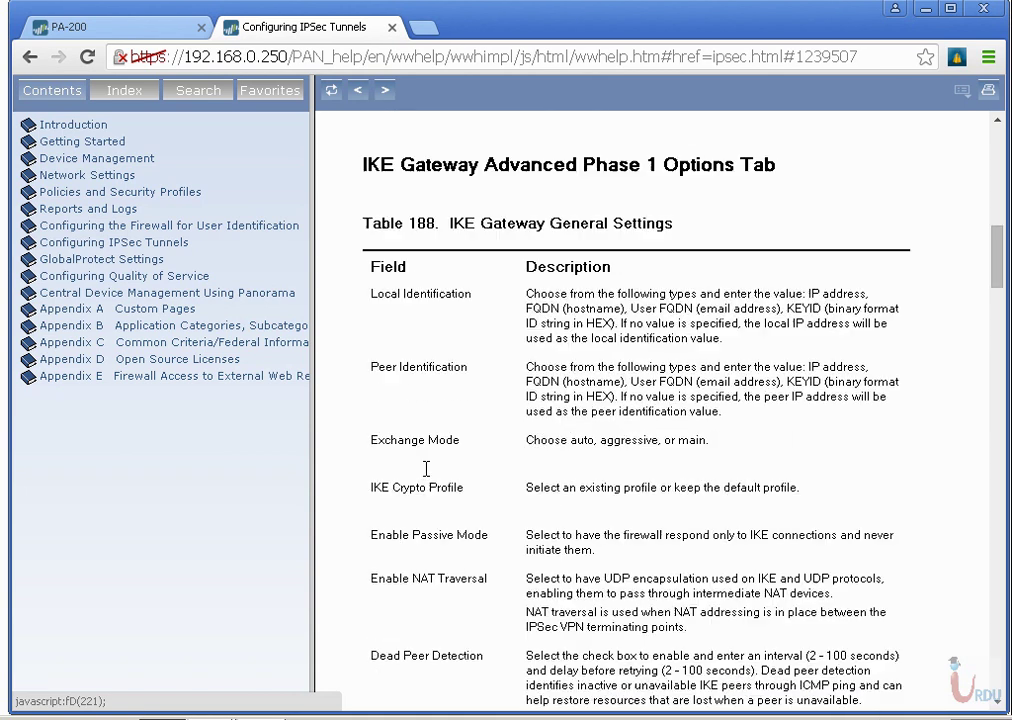
pyautogui.scroll(-1, 427, 475)
pyautogui.scroll(-6, 427, 477)
pyautogui.scroll(-20, 427, 477)
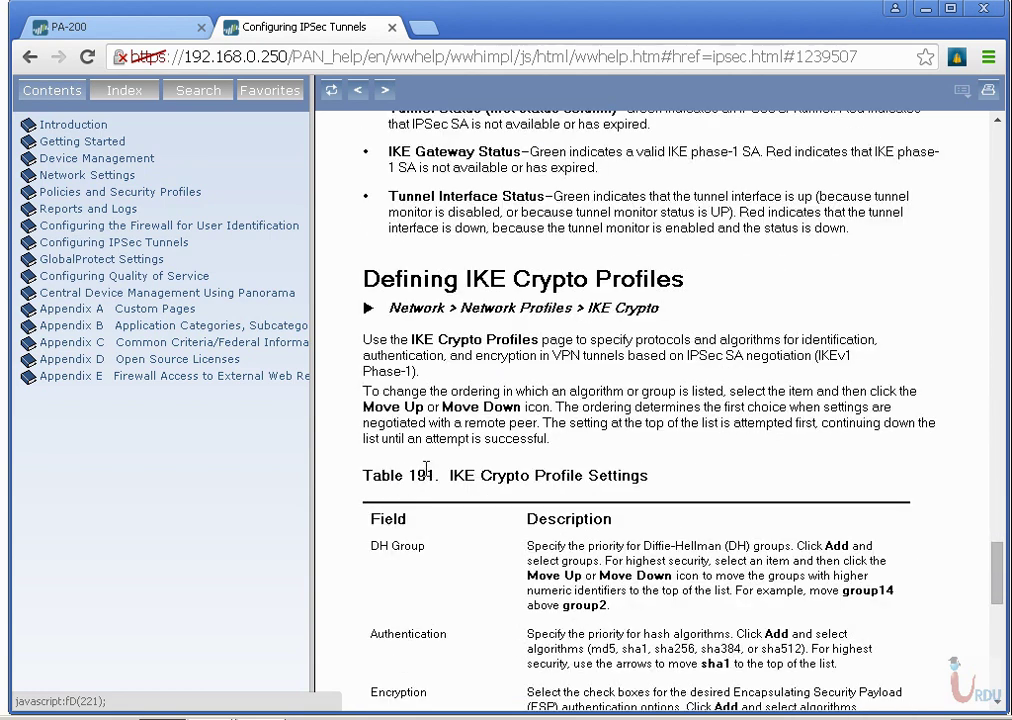
pyautogui.scroll(-10, 426, 470)
pyautogui.scroll(3, 427, 477)
pyautogui.scroll(20, 427, 477)
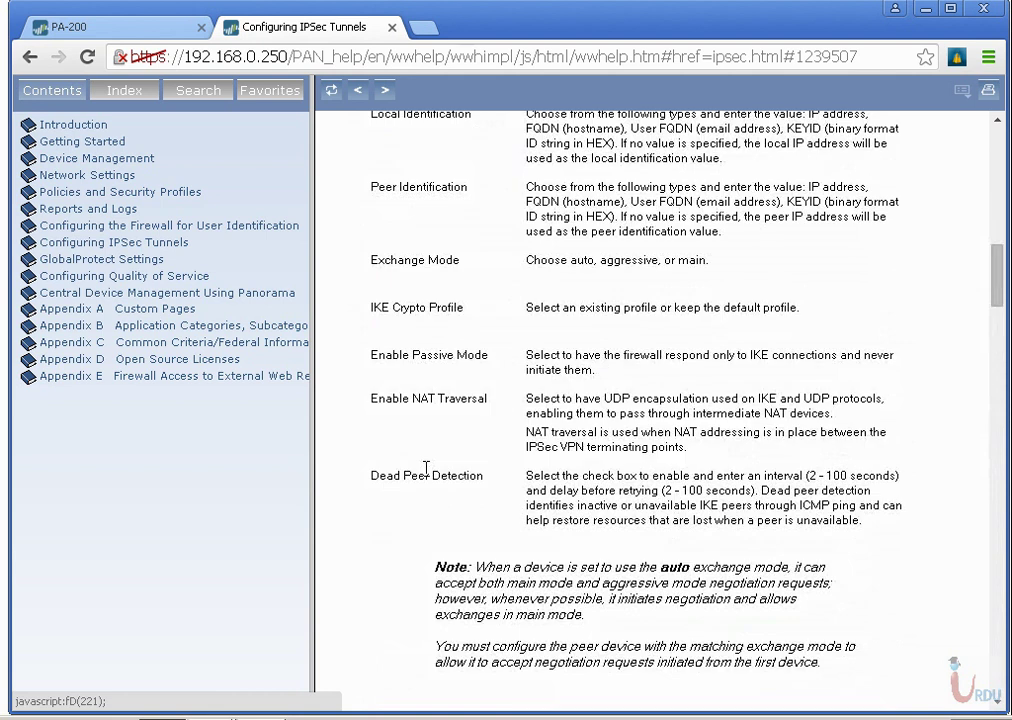
pyautogui.scroll(6, 426, 470)
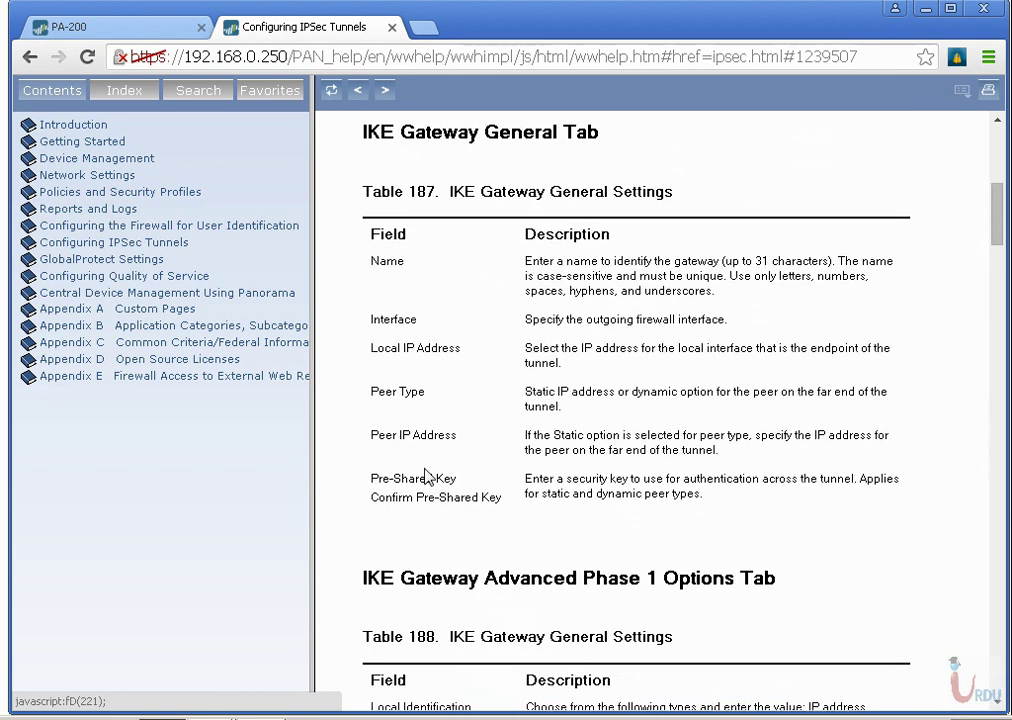
pyautogui.scroll(5, 426, 476)
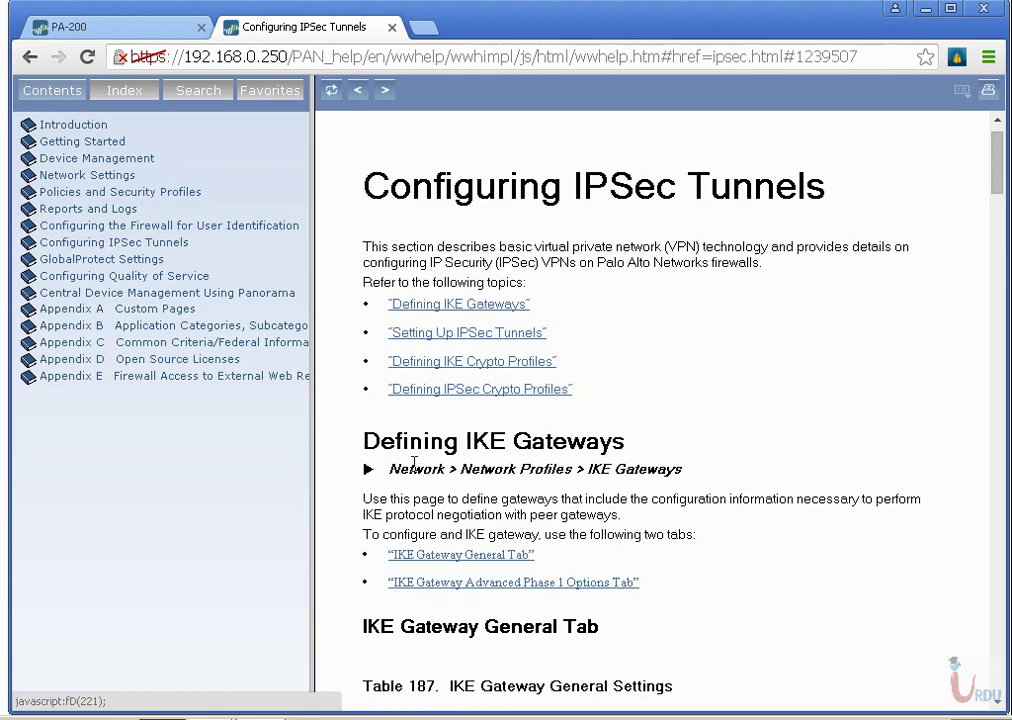
# Search the help page for 'local' and read the Local Identification description.
pyautogui.click(196, 24)
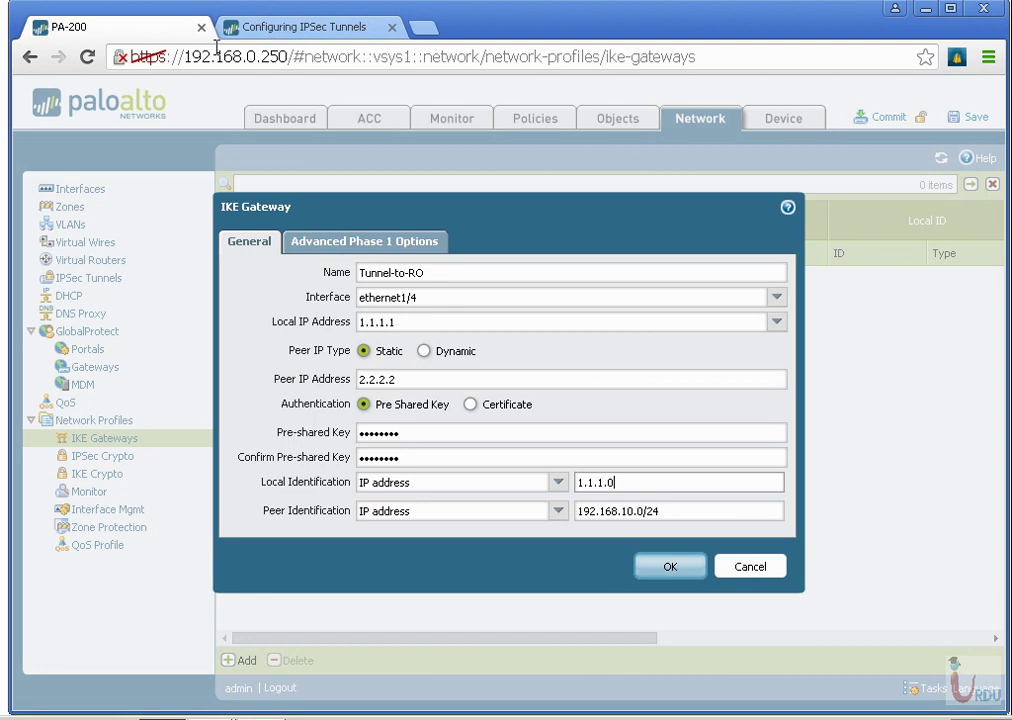
pyautogui.click(308, 32)
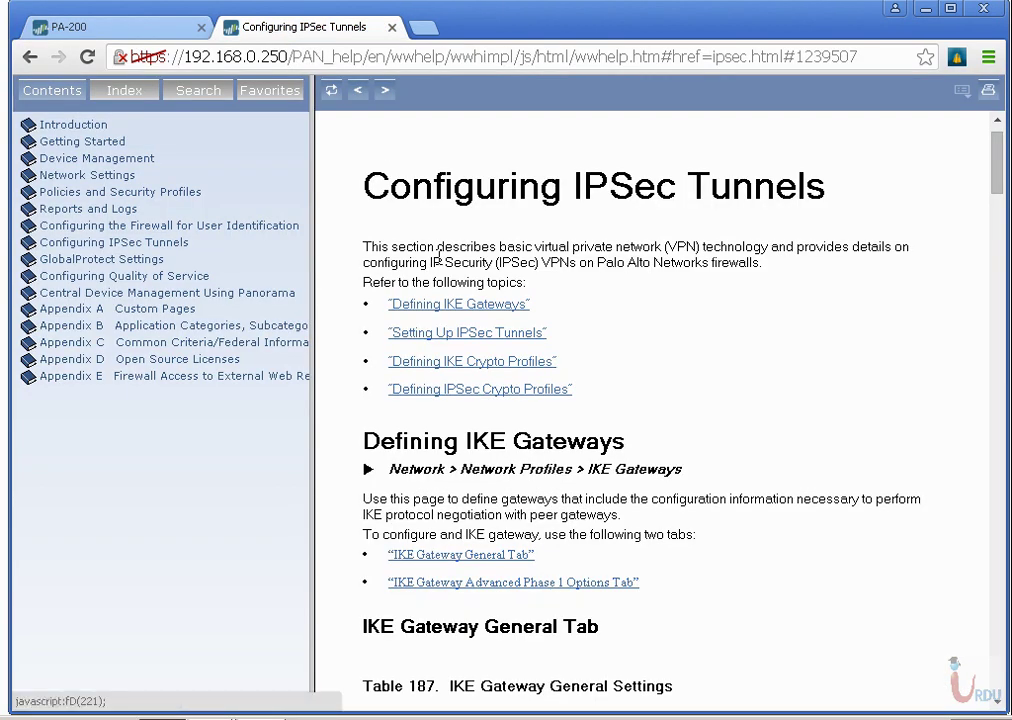
pyautogui.hotkey('ctrl', 'f')
pyautogui.write('local')
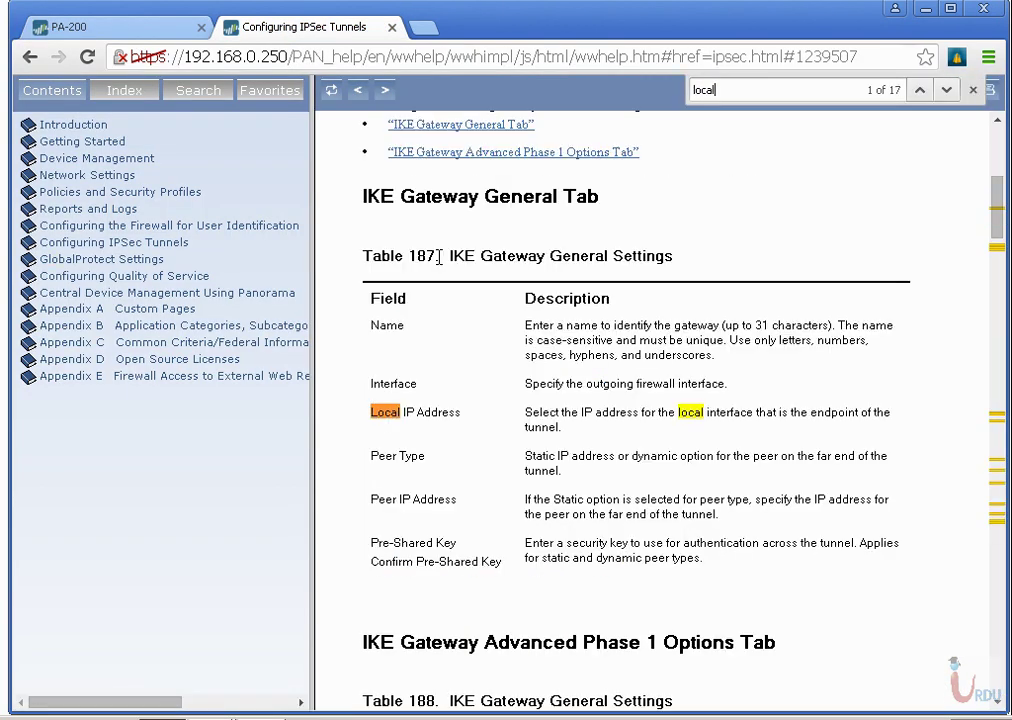
pyautogui.press('Return')
pyautogui.press('Return')
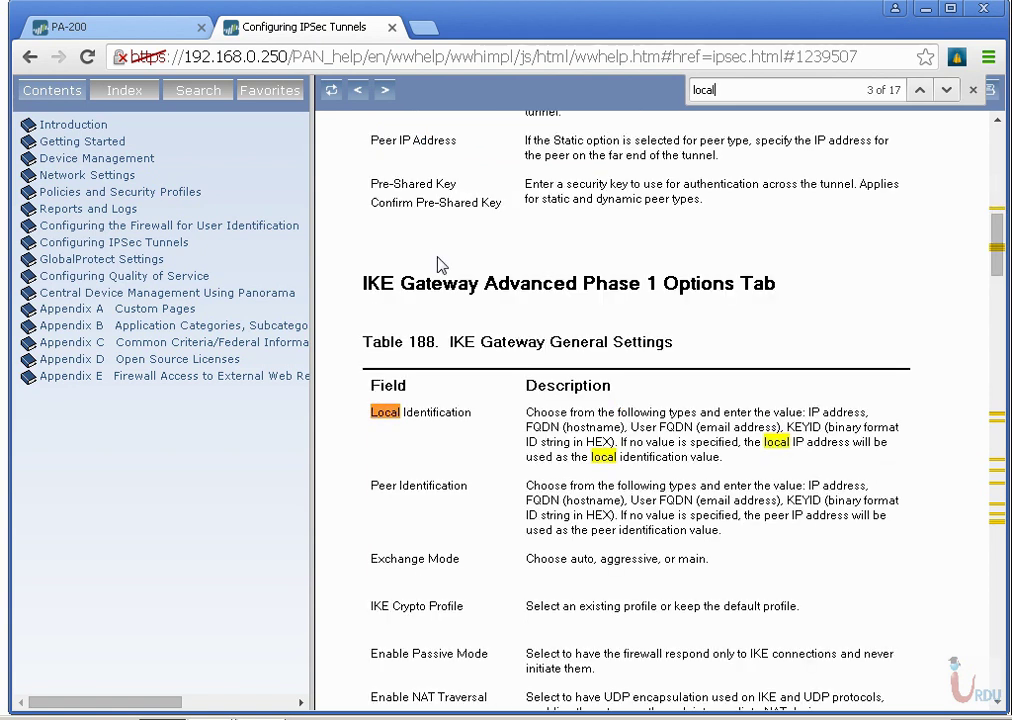
pyautogui.moveTo(584, 412); pyautogui.dragTo(733, 457)
# Change local ID to 1.1.1.1 and peer ID to 192.168.10.10, then save the gateway.
pyautogui.click(150, 26)
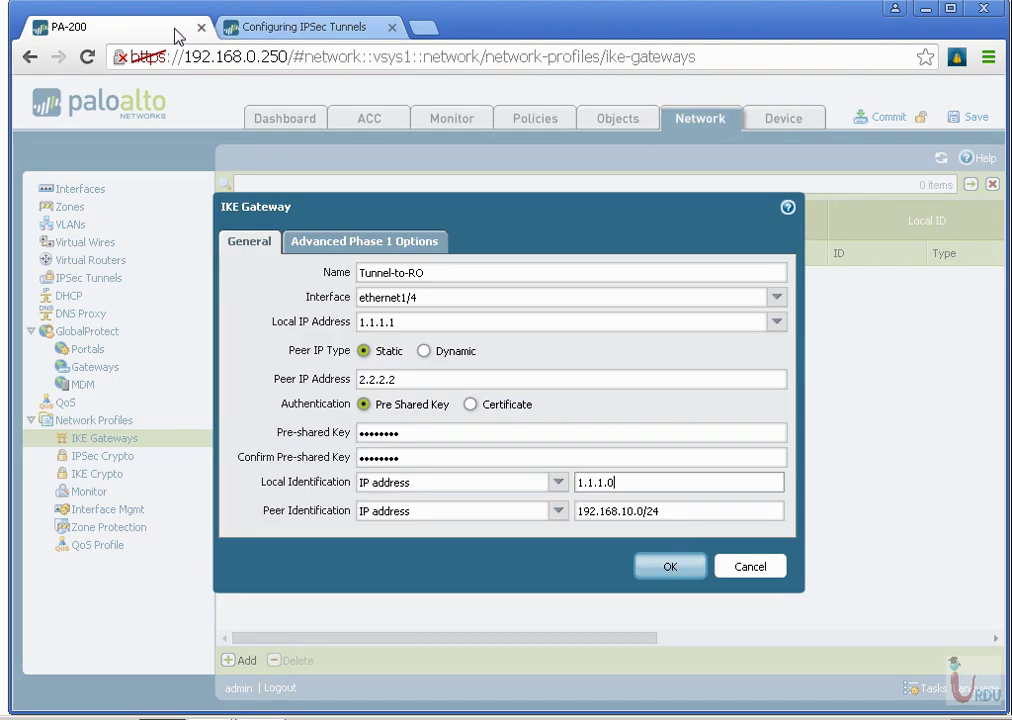
pyautogui.moveTo(631, 487); pyautogui.dragTo(606, 487)
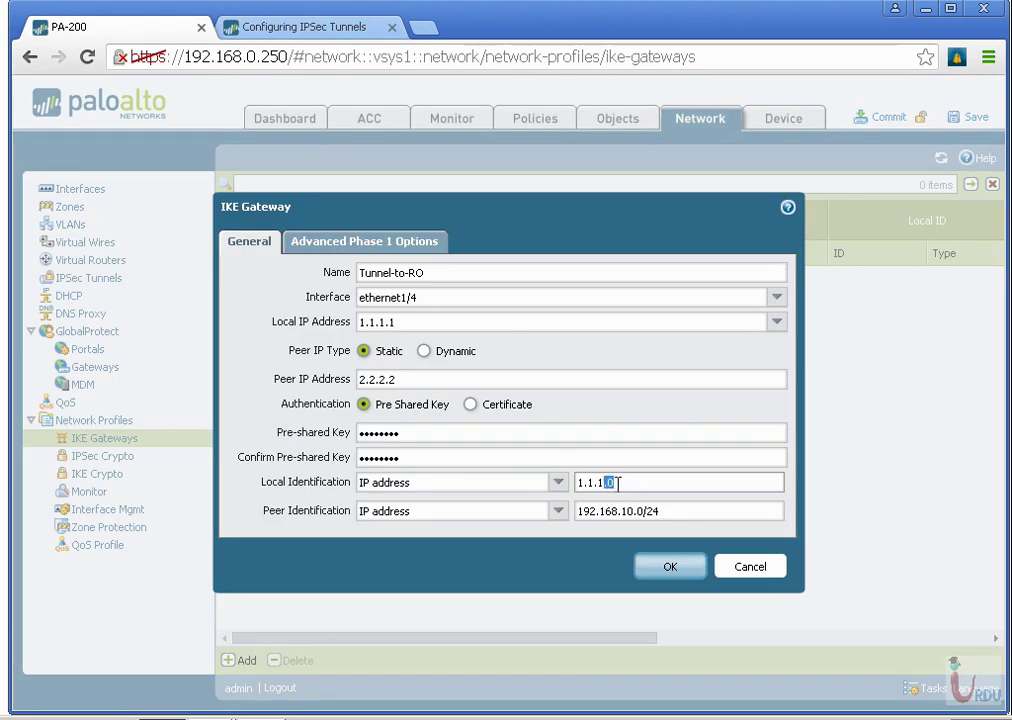
pyautogui.write('1')
pyautogui.moveTo(692, 511); pyautogui.dragTo(654, 521)
pyautogui.write('10')
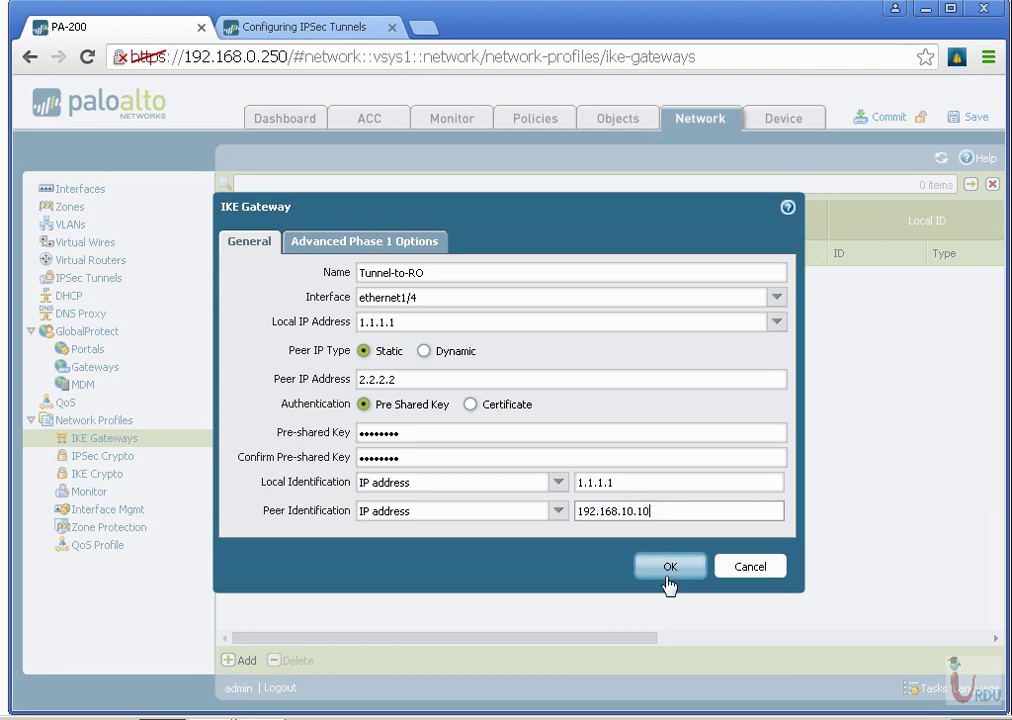
pyautogui.click(673, 567)
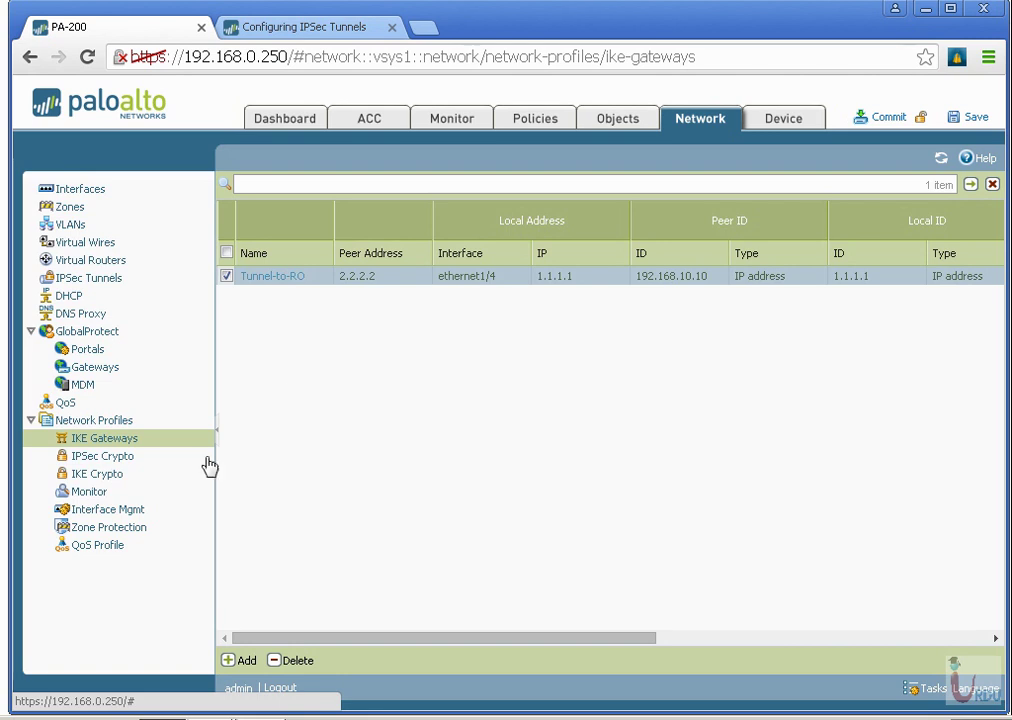
# Review the default IKE crypto profile and close it unchanged.
pyautogui.click(145, 474)
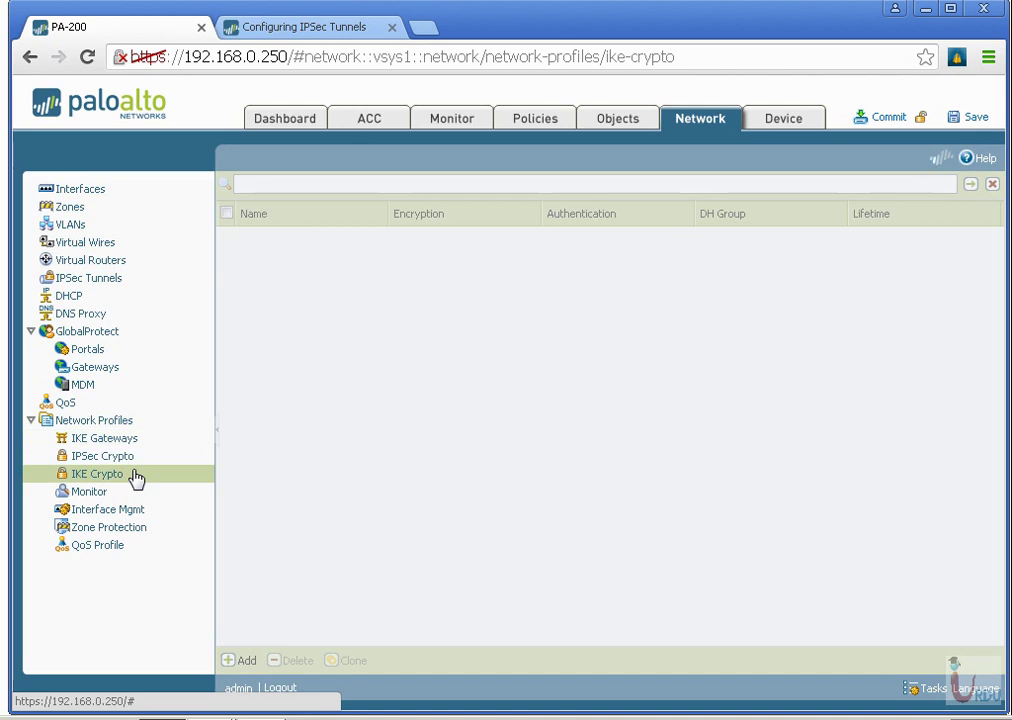
pyautogui.click(263, 236)
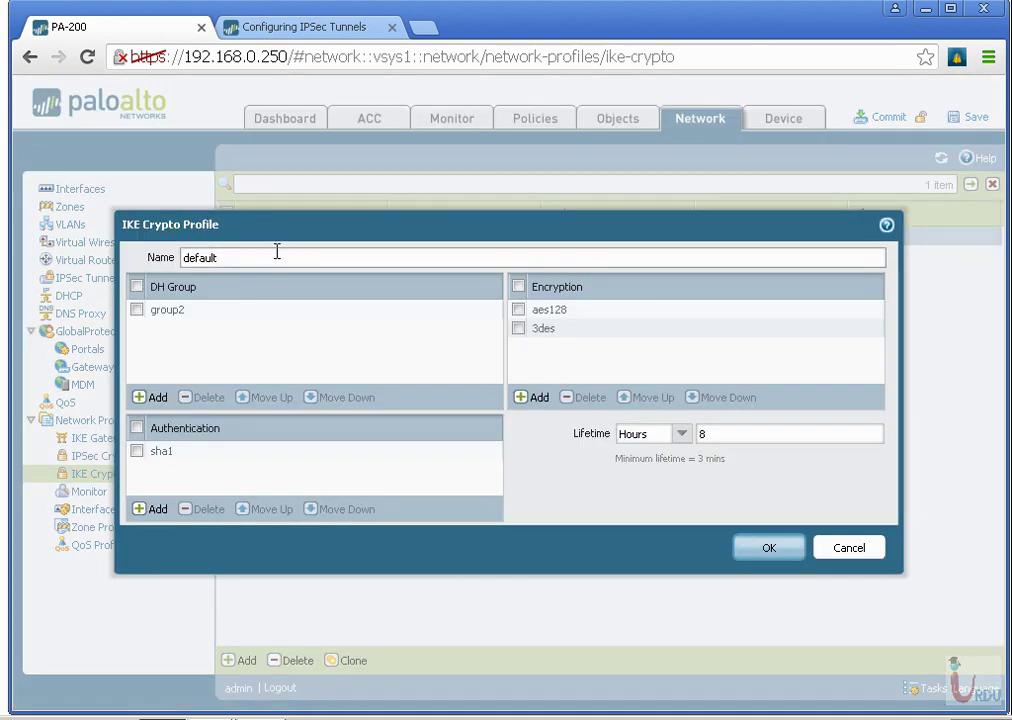
pyautogui.click(849, 549)
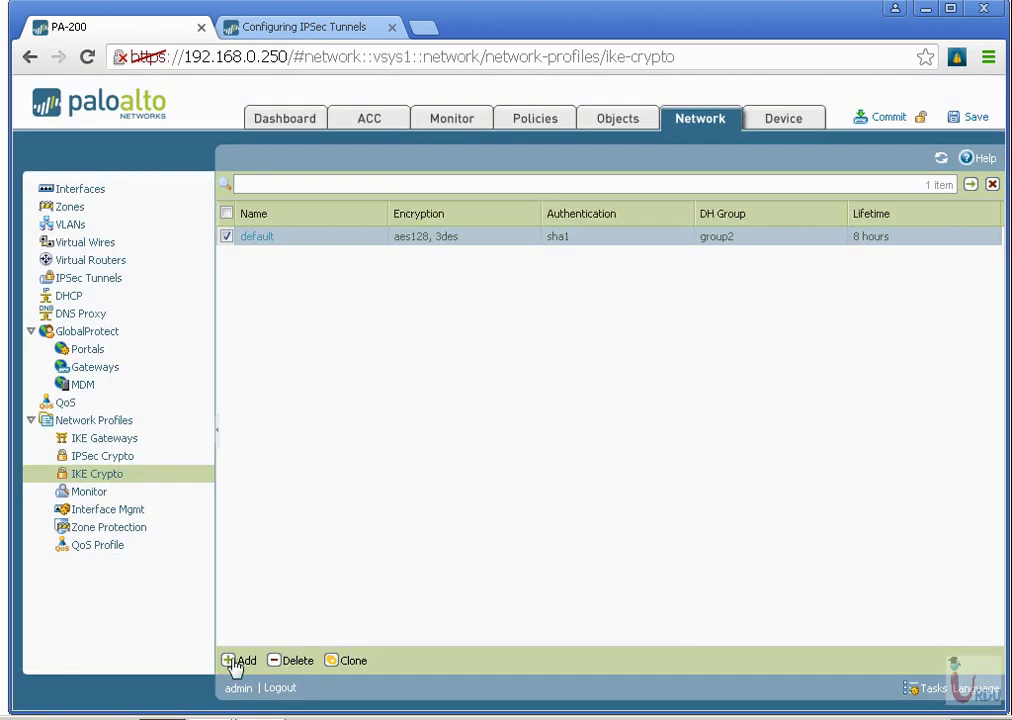
# Draft a new IKE crypto profile with group5, aes256 and sha256, then cancel it.
pyautogui.click(244, 660)
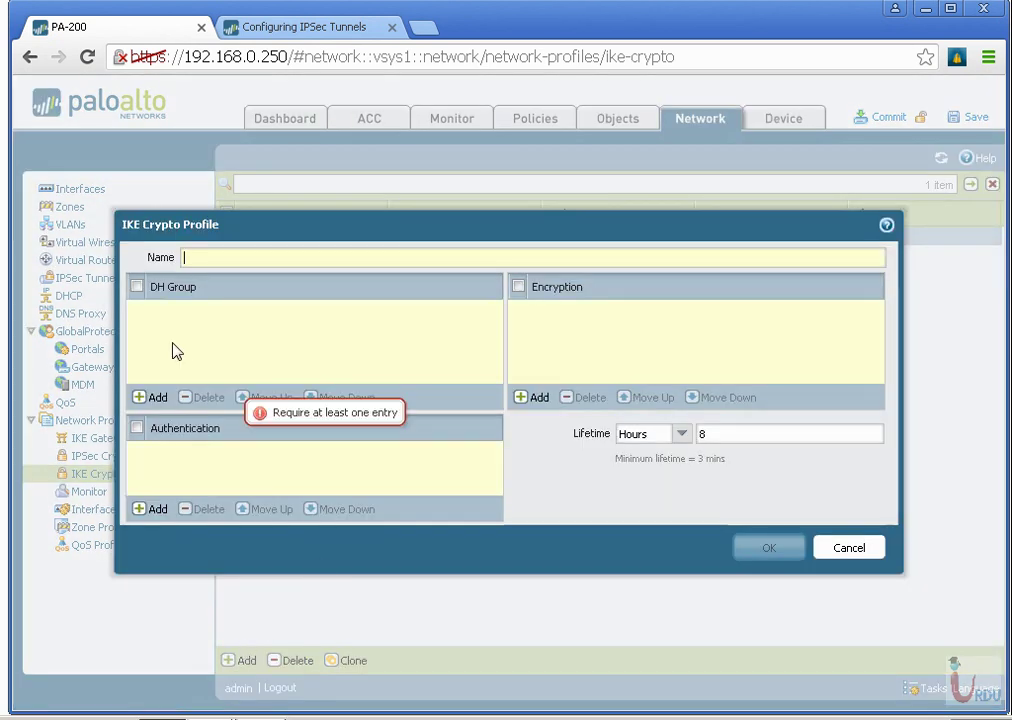
pyautogui.click(158, 397)
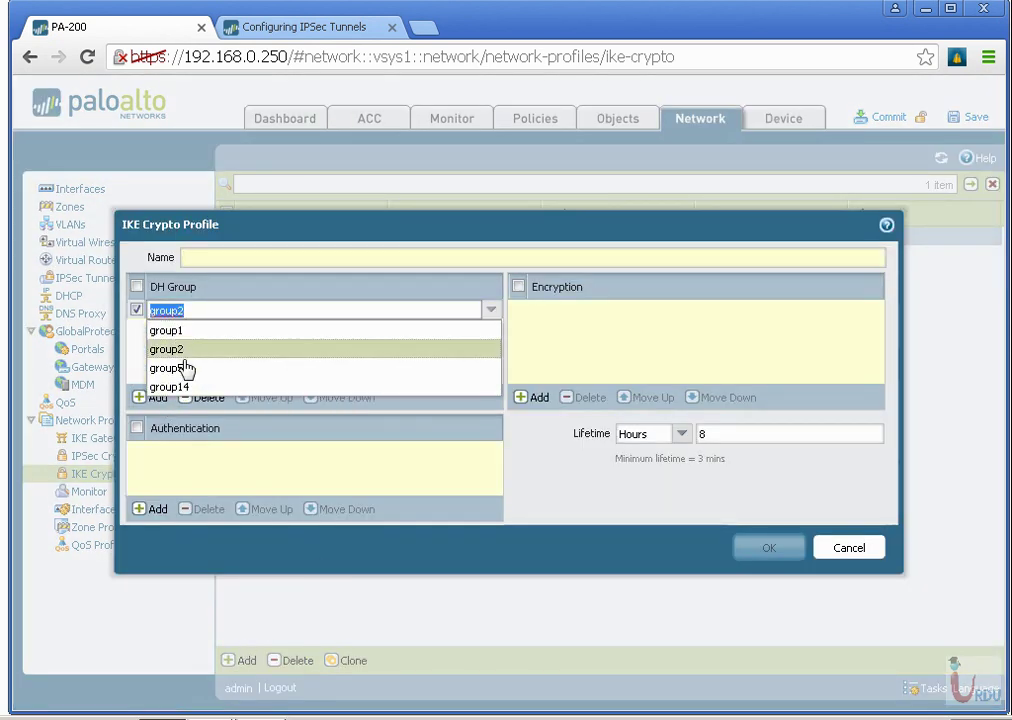
pyautogui.click(189, 372)
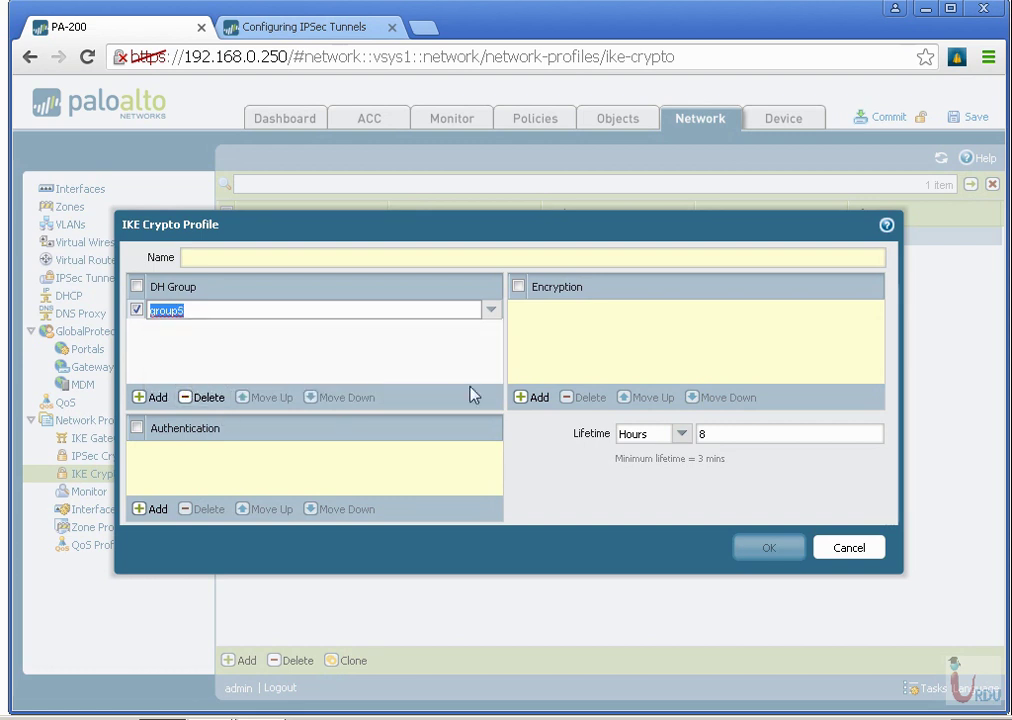
pyautogui.click(534, 398)
pyautogui.click(538, 388)
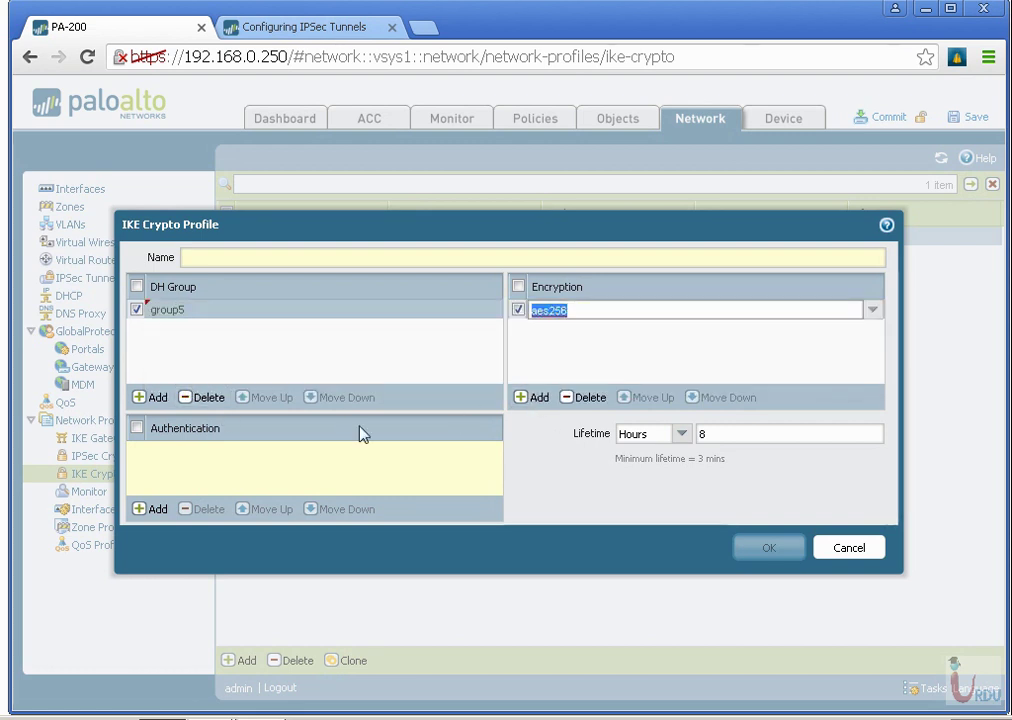
pyautogui.click(156, 509)
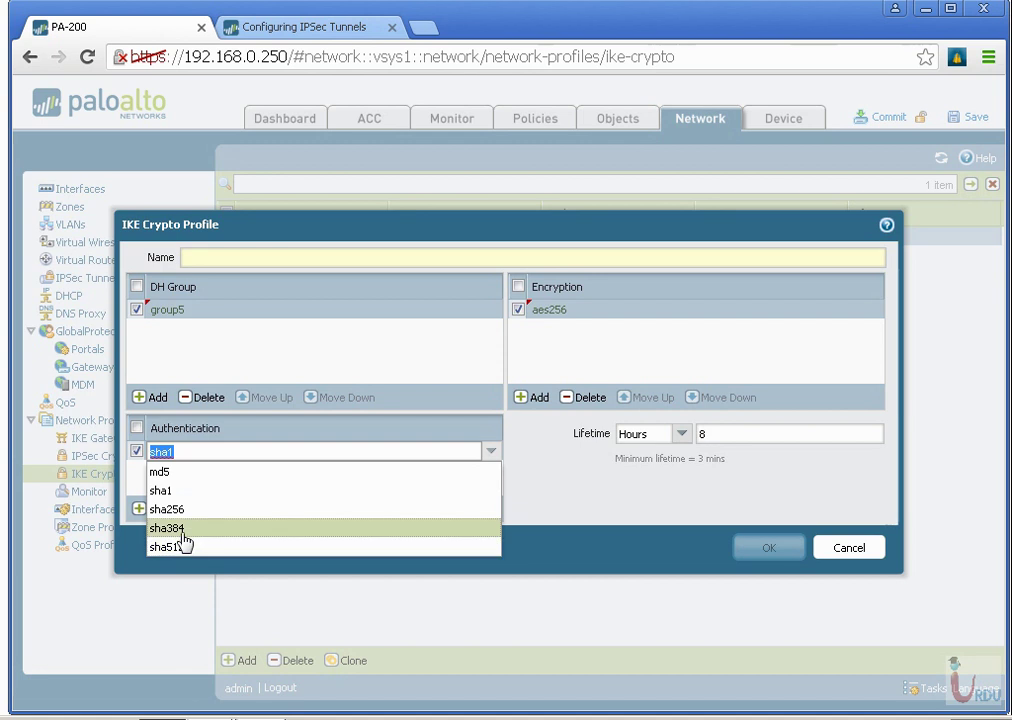
pyautogui.click(178, 510)
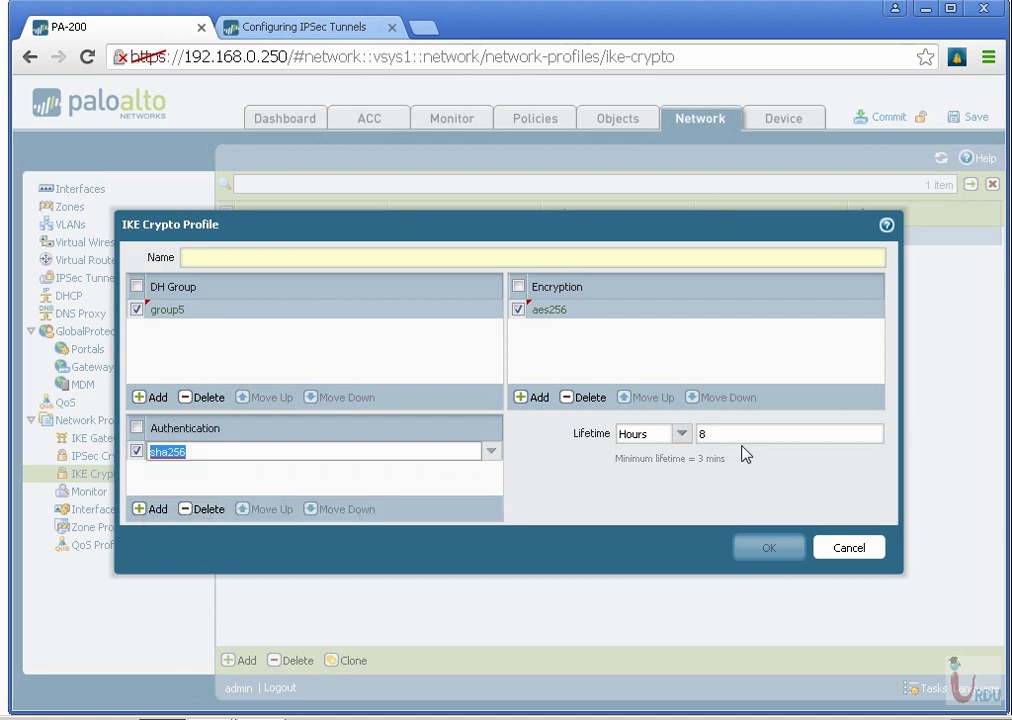
pyautogui.click(830, 552)
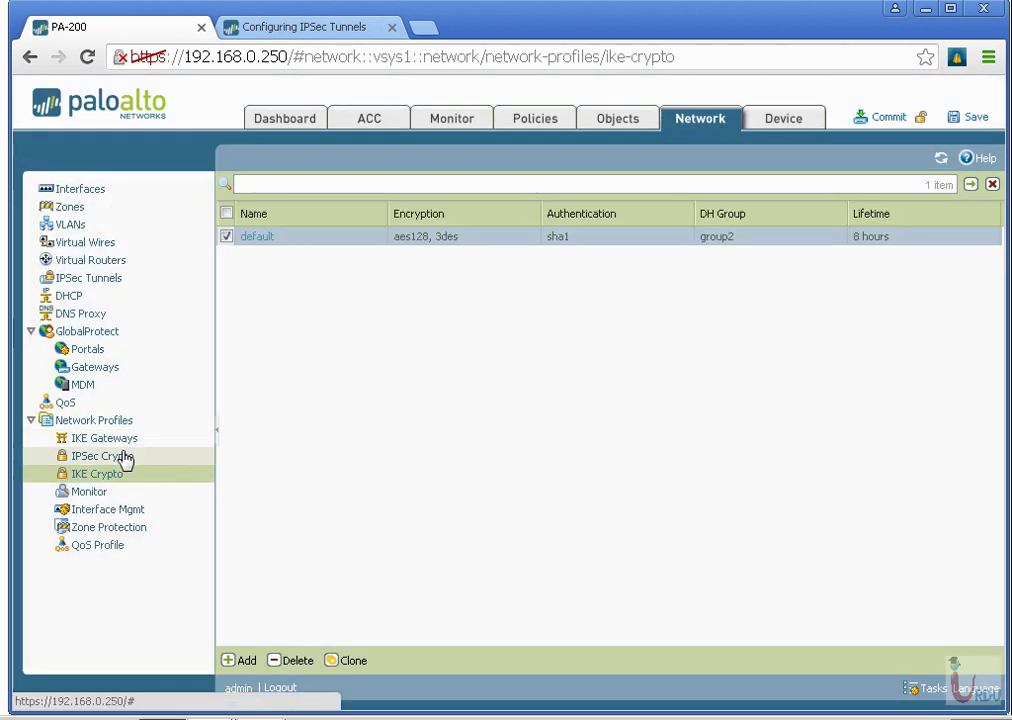
# Review the default IPSec crypto profile (aes128, 3des, sha1, group2), then list IPSec tunnels.
pyautogui.click(120, 462)
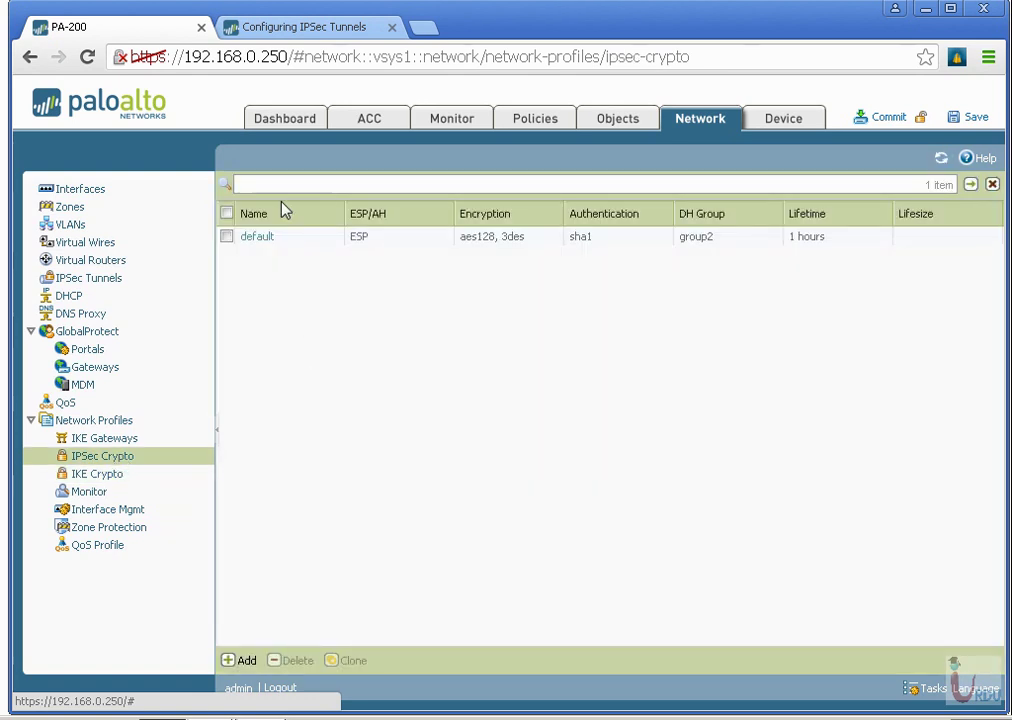
pyautogui.click(262, 236)
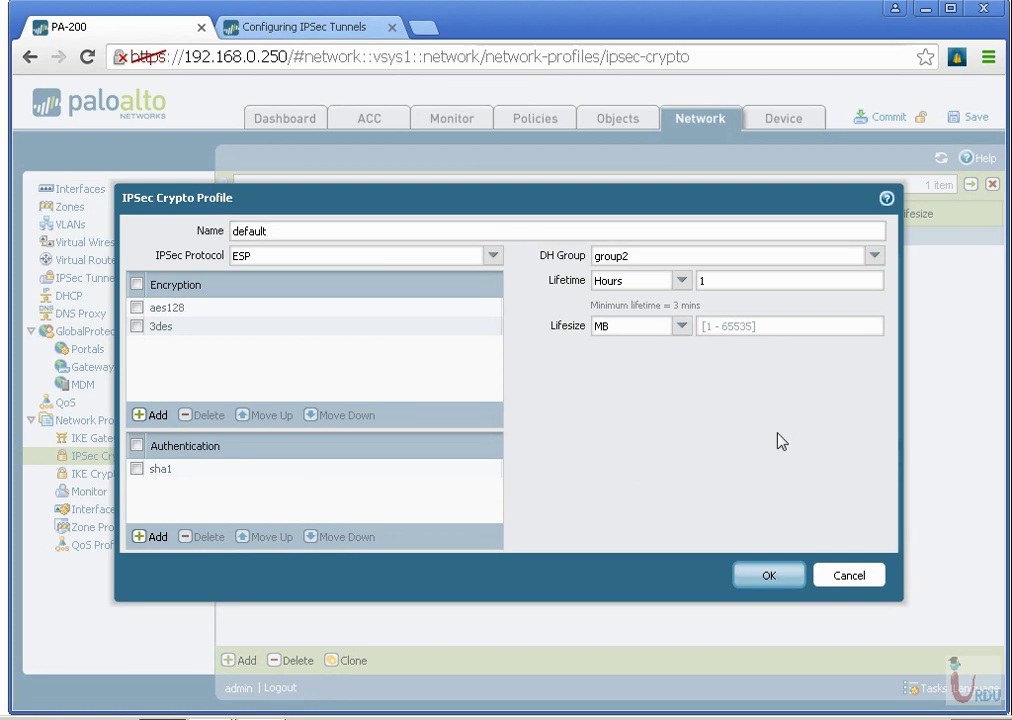
pyautogui.click(845, 575)
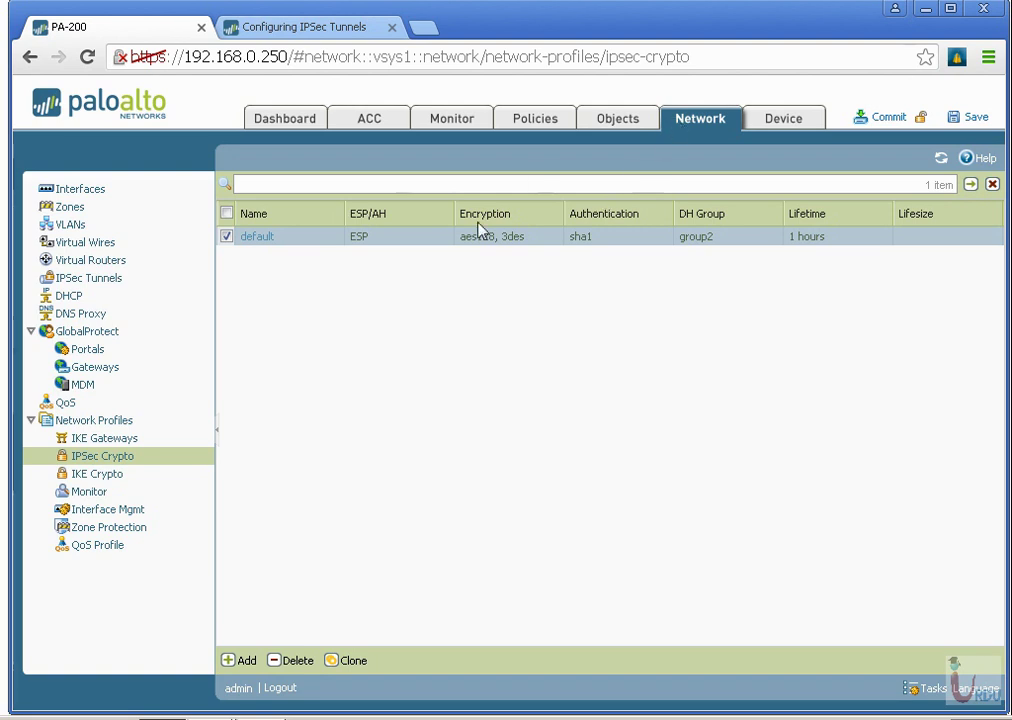
pyautogui.click(100, 278)
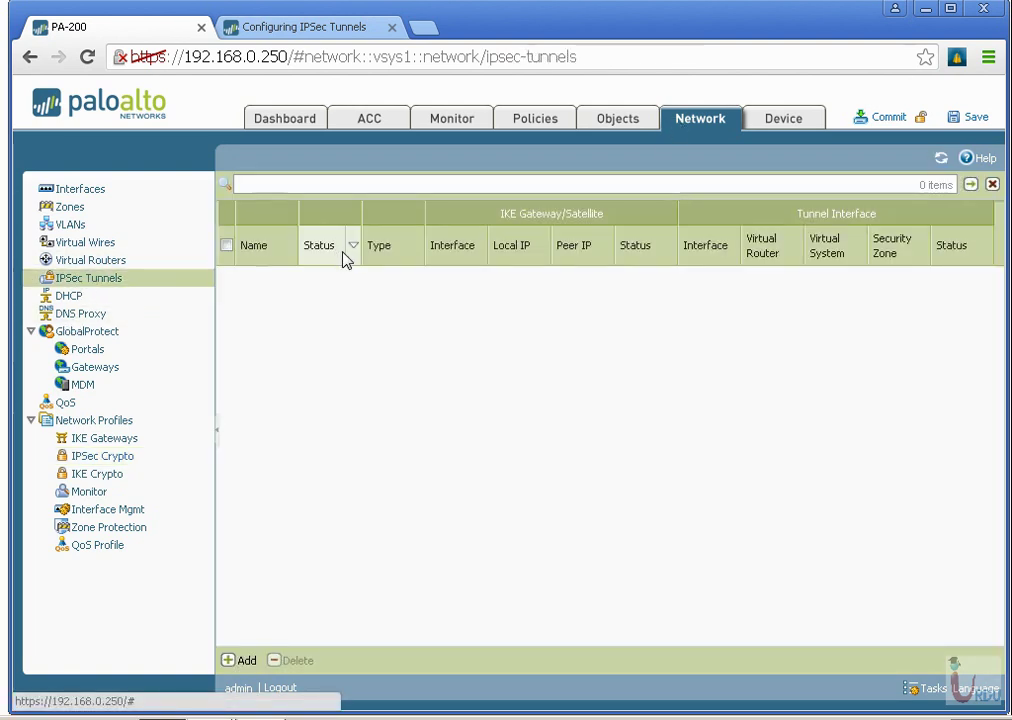
# Create a new IPsec tunnel named To-RO on tunnel.1, keeping Auto Key.
pyautogui.click(244, 660)
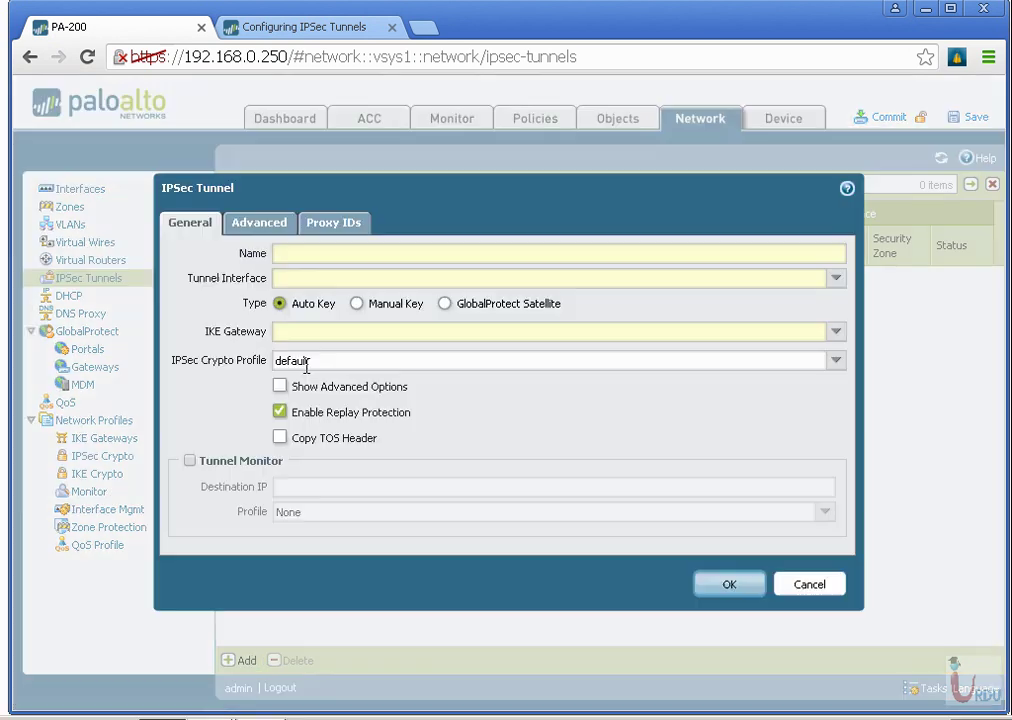
pyautogui.write('To-RO')
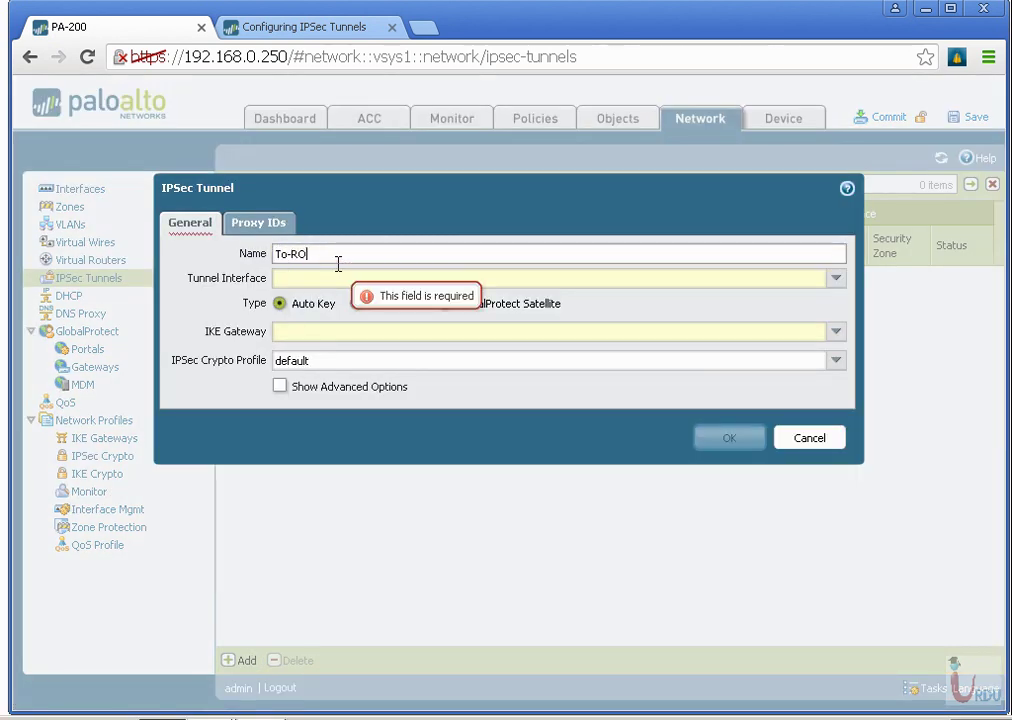
pyautogui.click(825, 277)
pyautogui.click(318, 318)
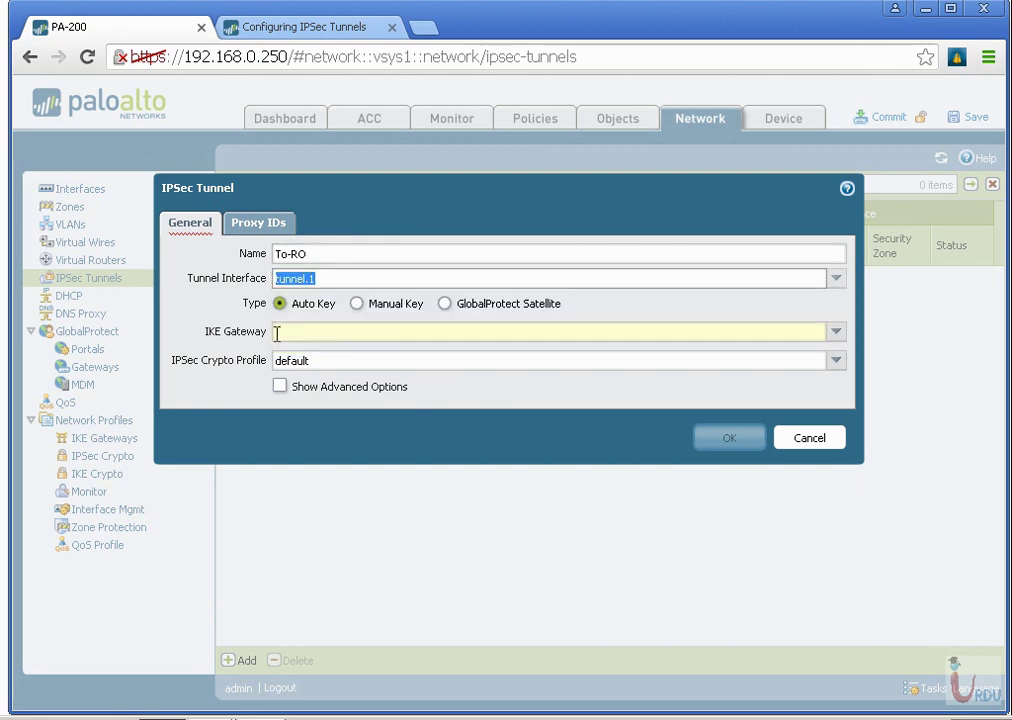
pyautogui.click(359, 305)
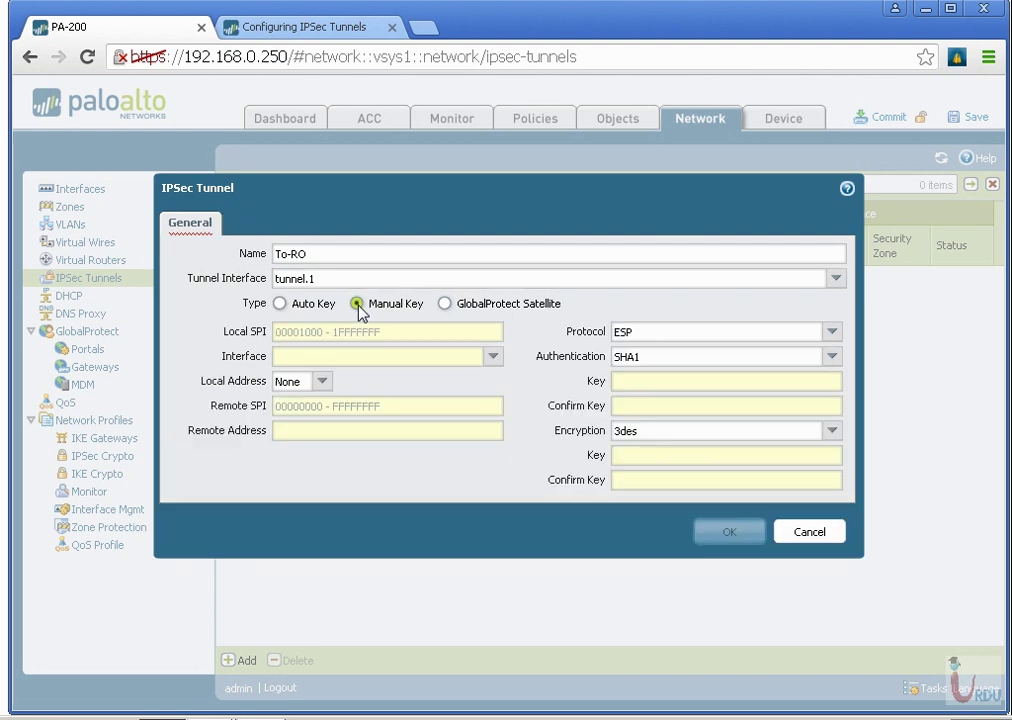
pyautogui.click(280, 304)
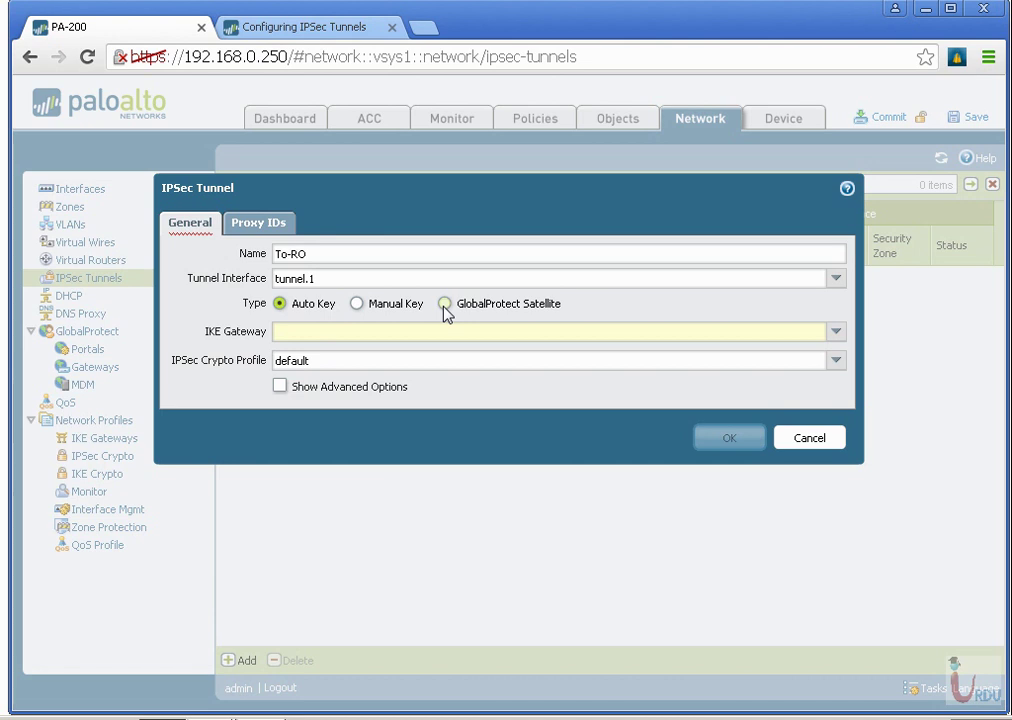
# Choose IKE gateway Tunnel-to-RO and the default crypto profile, leaving tunnel monitoring off.
pyautogui.click(836, 331)
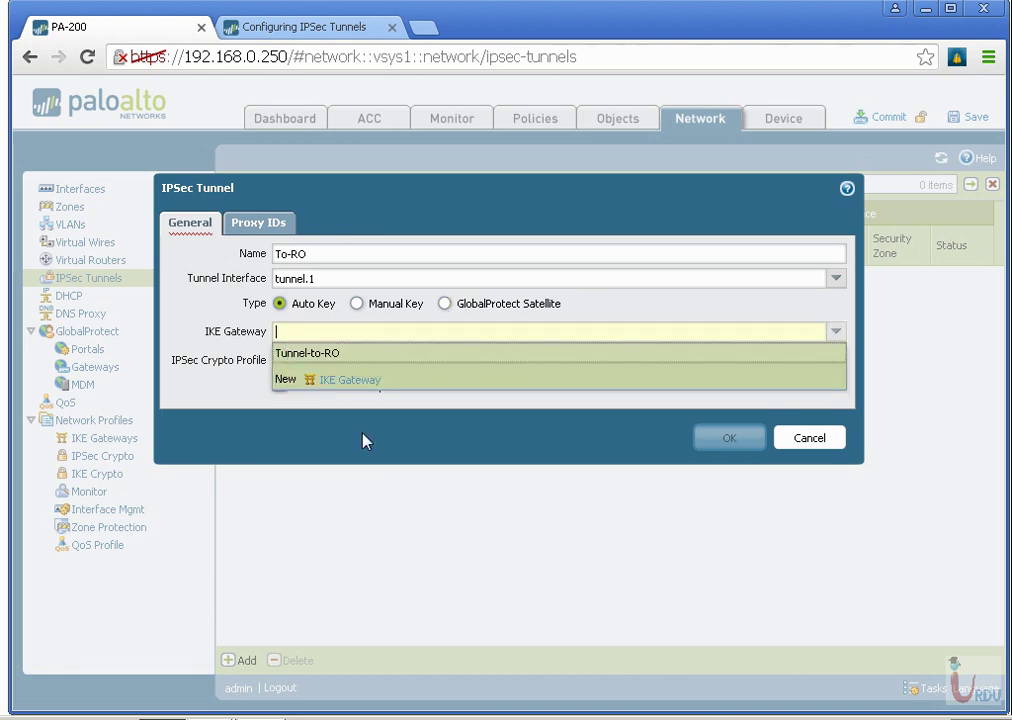
pyautogui.click(302, 354)
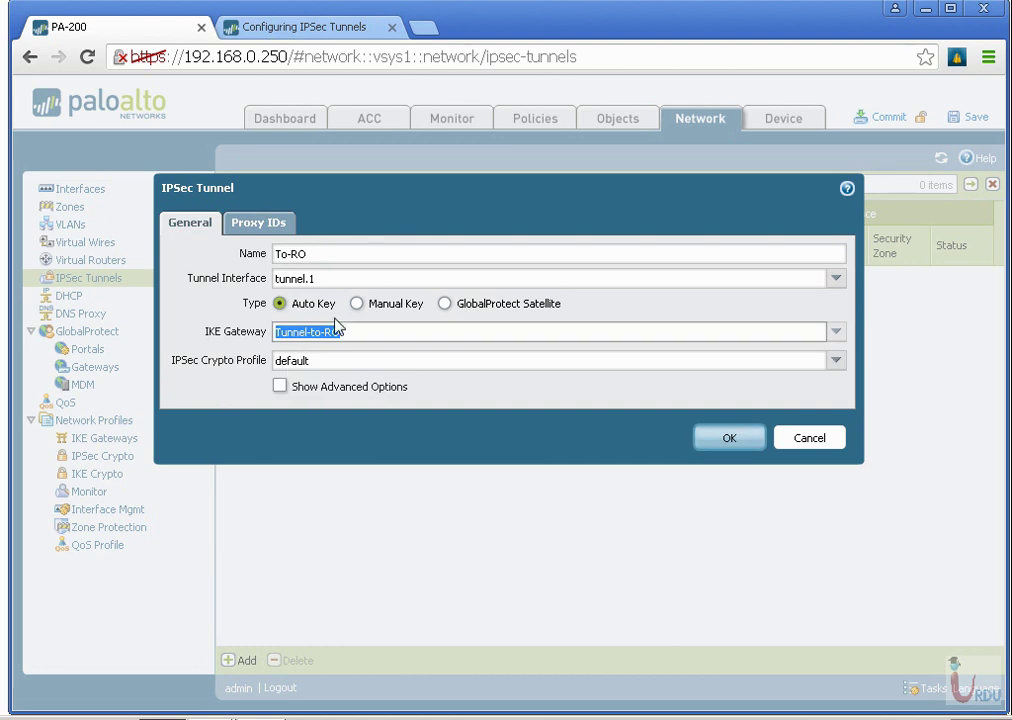
pyautogui.click(836, 362)
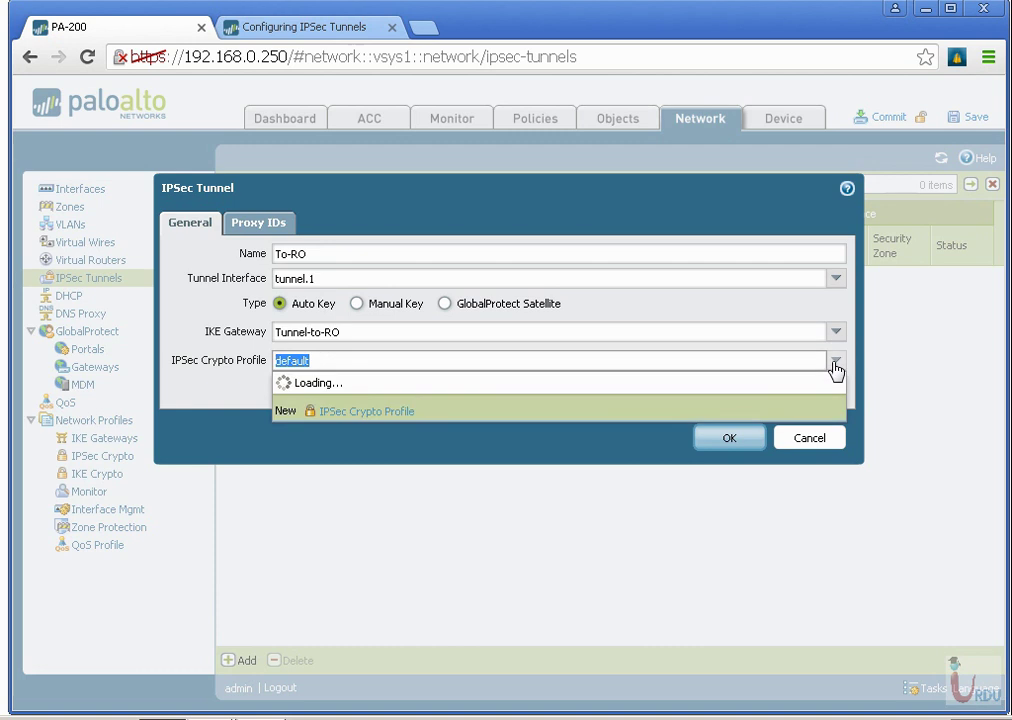
pyautogui.click(385, 380)
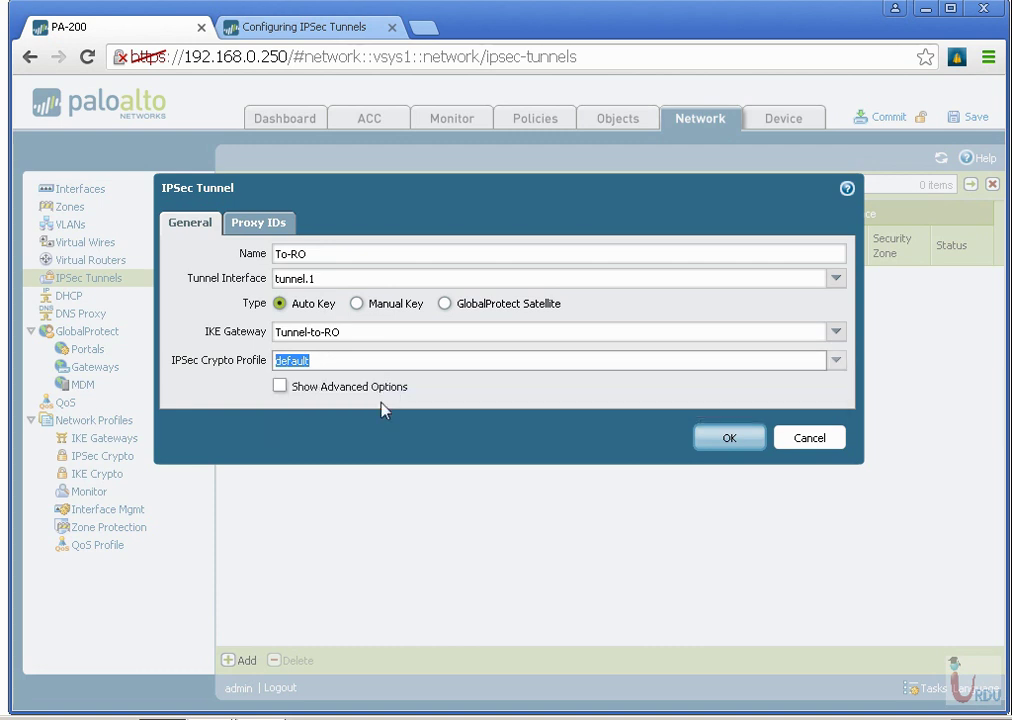
pyautogui.click(280, 386)
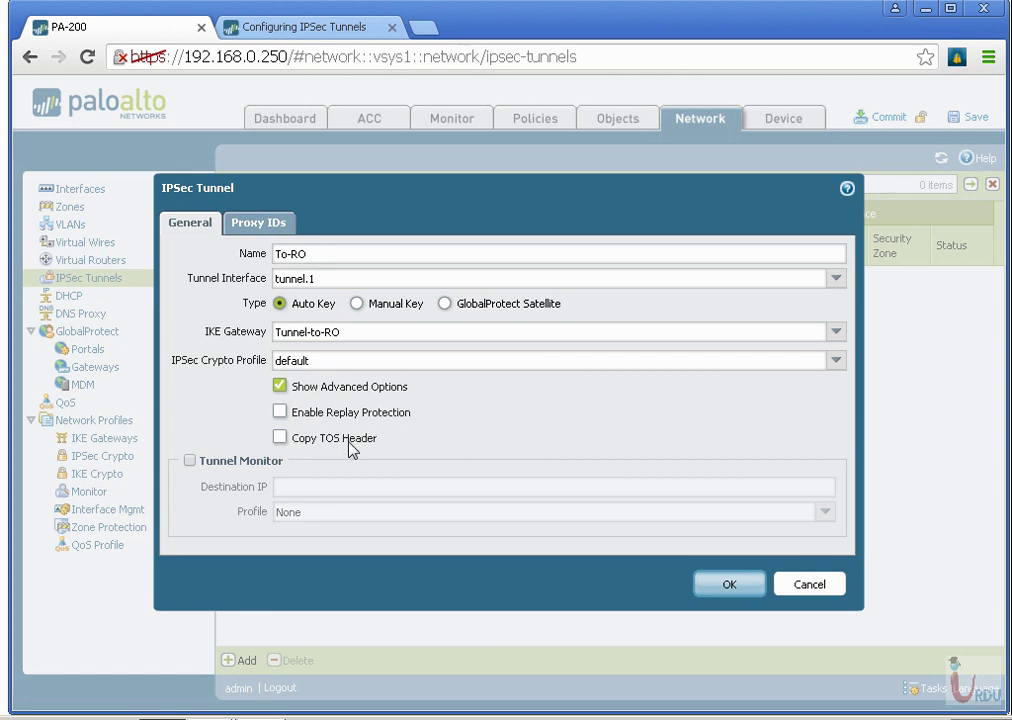
pyautogui.click(189, 460)
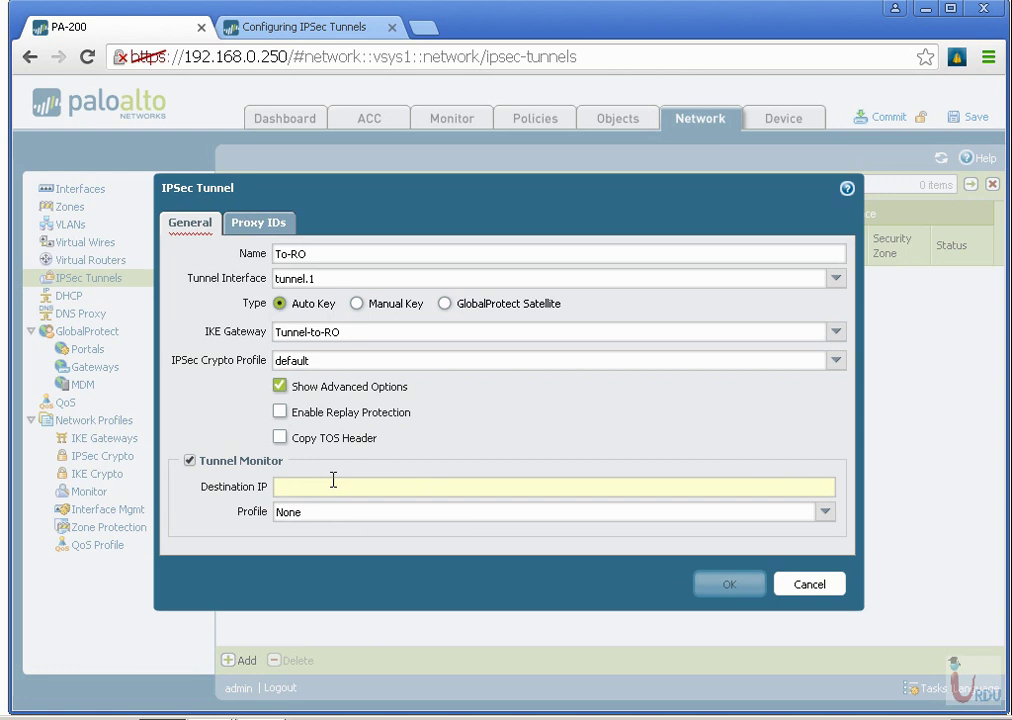
pyautogui.click(189, 460)
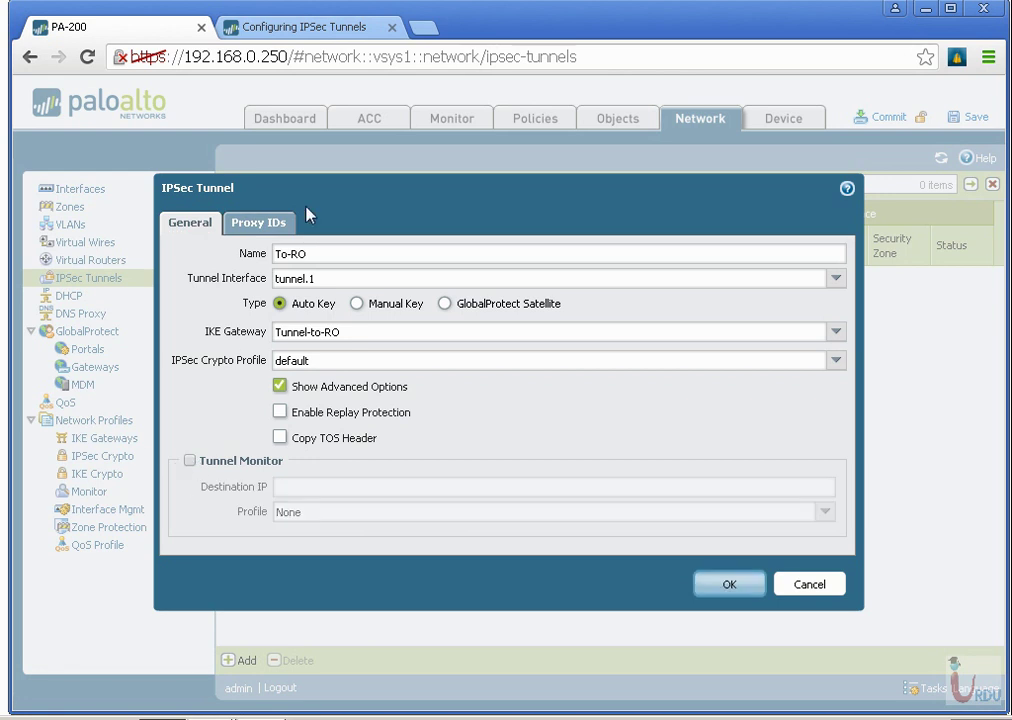
# Add proxy ID To-RO with local 192.168.0.0/24 and remote 192.168.10.0/24.
pyautogui.click(253, 224)
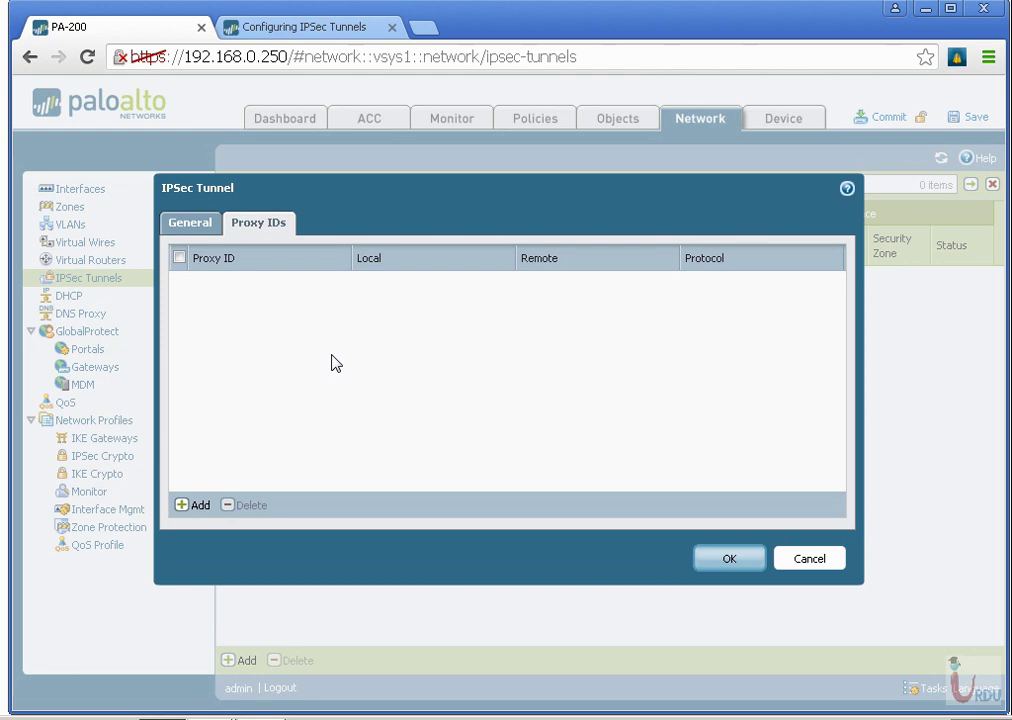
pyautogui.click(185, 507)
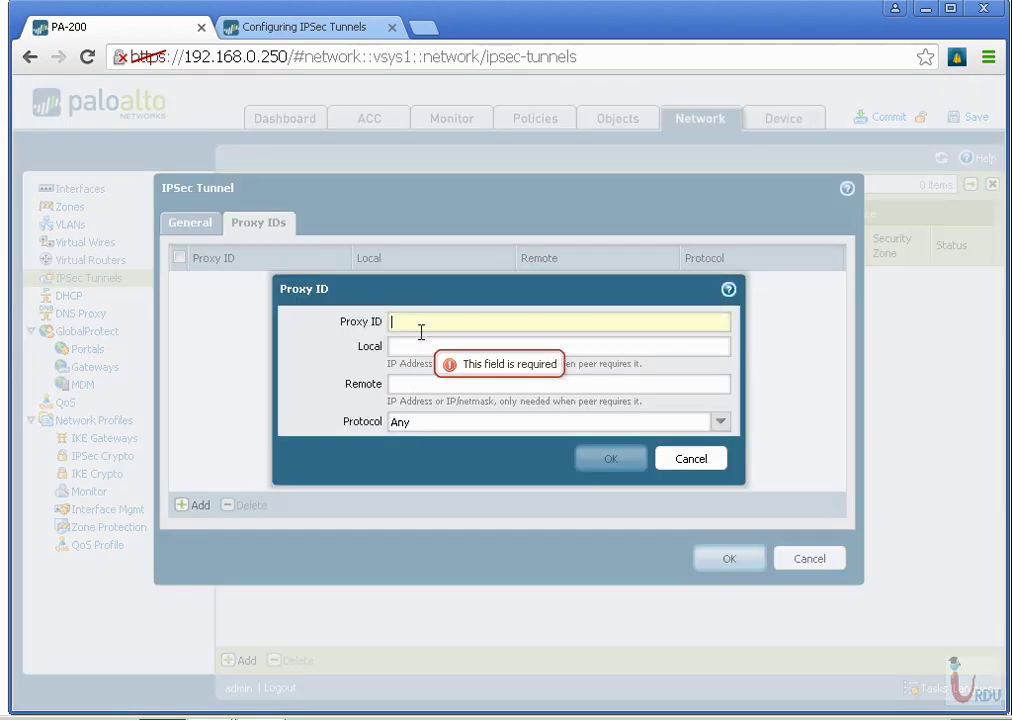
pyautogui.write('To-RO')
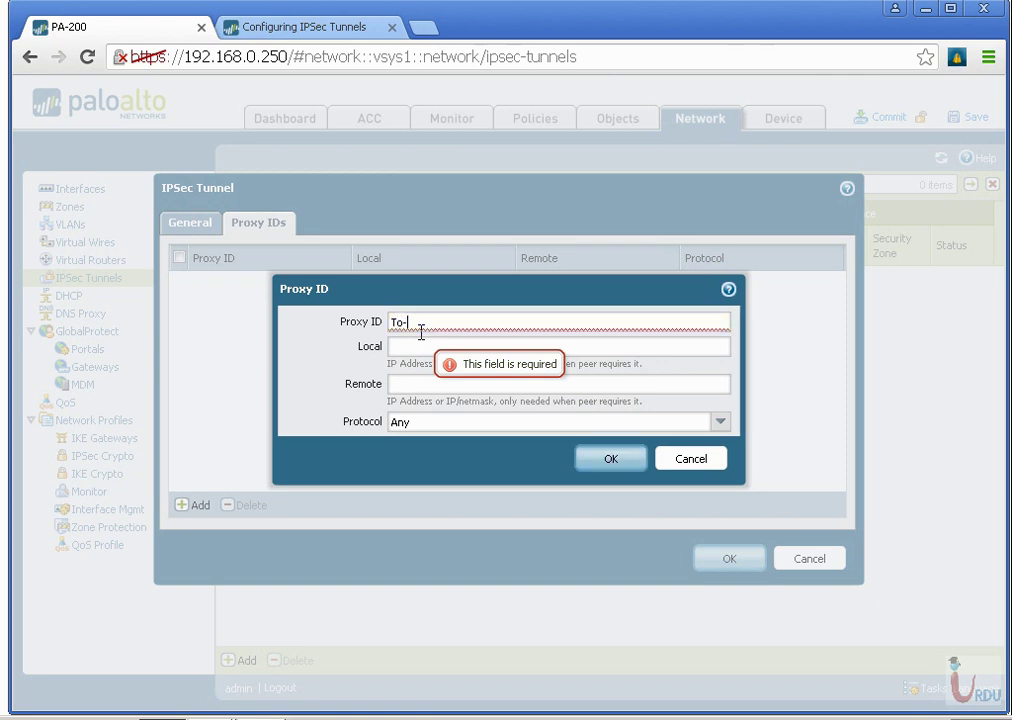
pyautogui.click(538, 348)
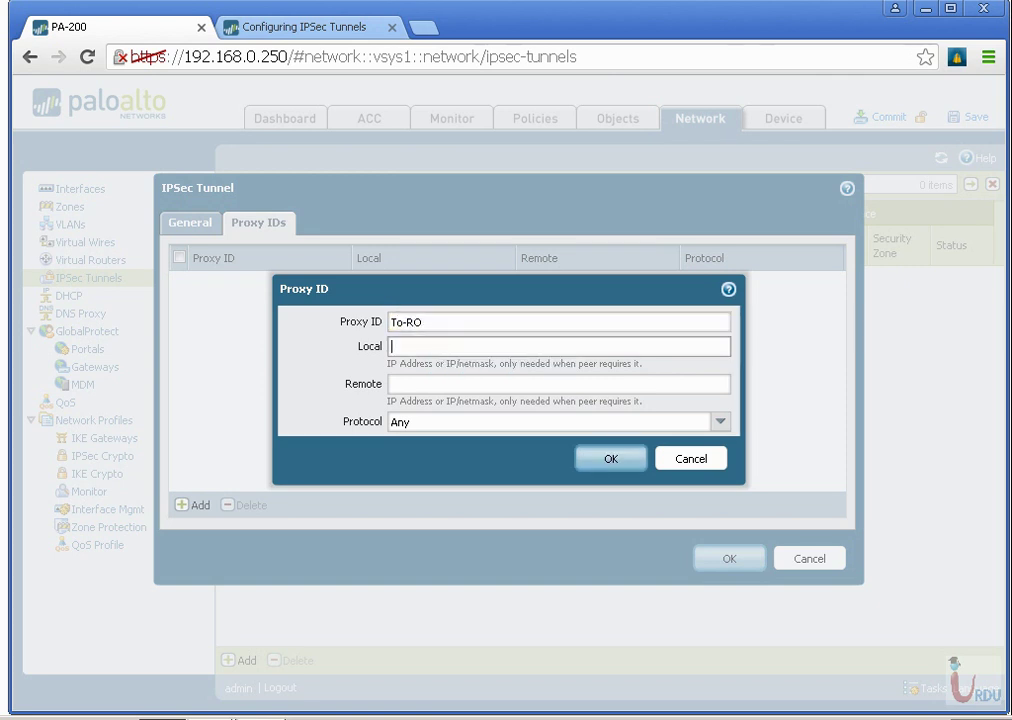
pyautogui.write('192.168.0.0/24')
pyautogui.click(558, 384)
pyautogui.write('192')
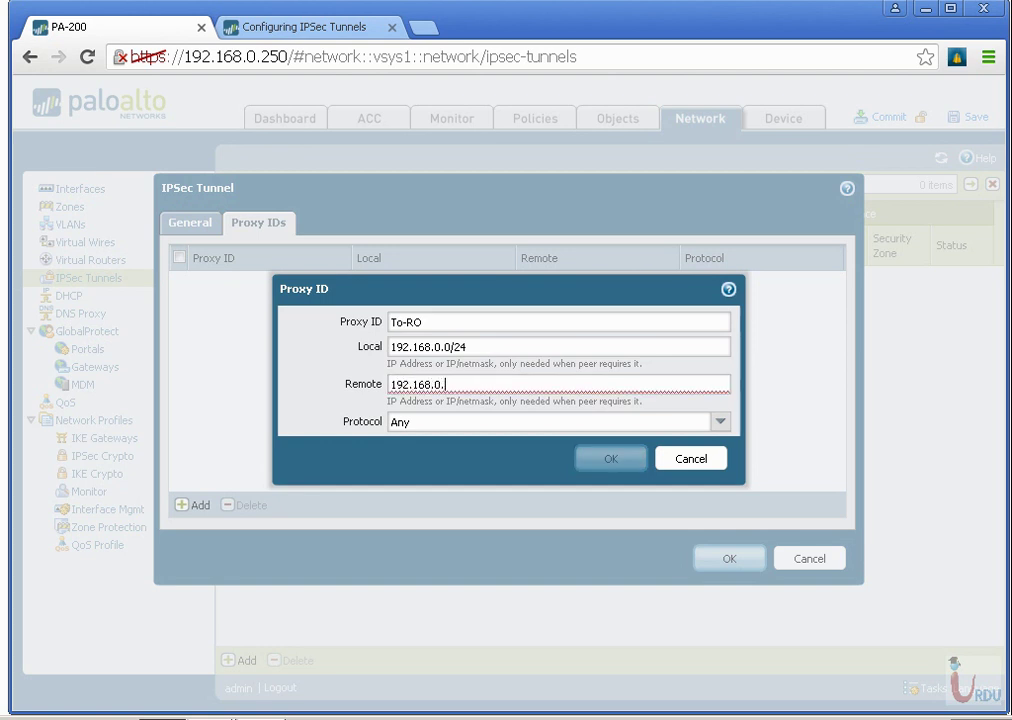
pyautogui.write('.168.10.0/24')
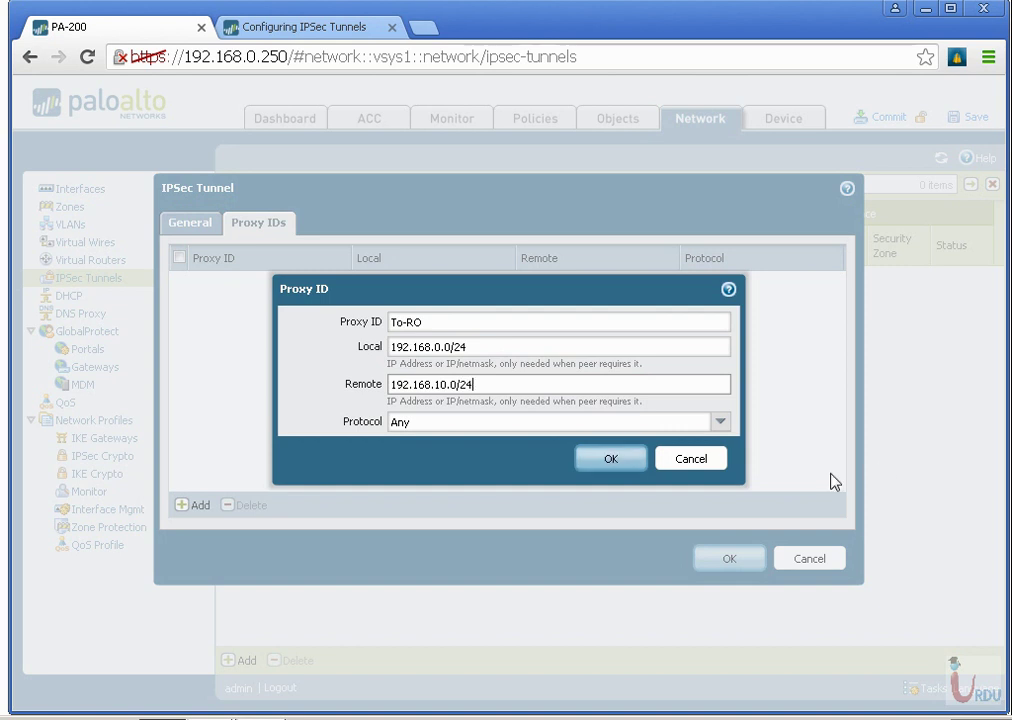
pyautogui.click(616, 462)
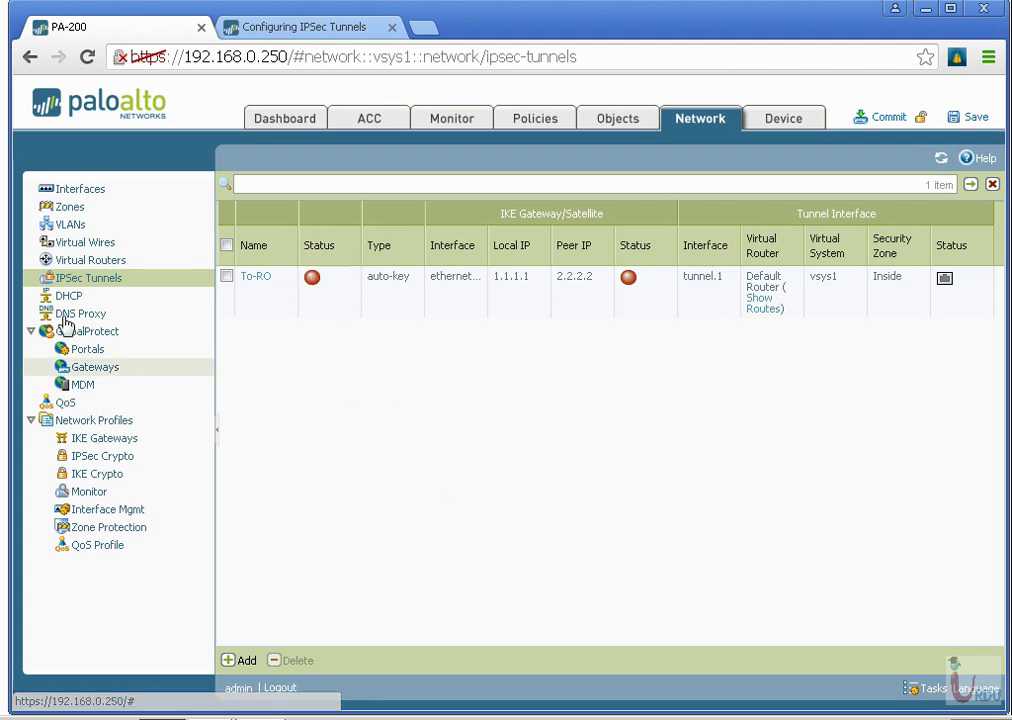
# Add a Default Router static route named To RO with destination 192.168.10.0/24.
pyautogui.click(90, 261)
pyautogui.click(268, 236)
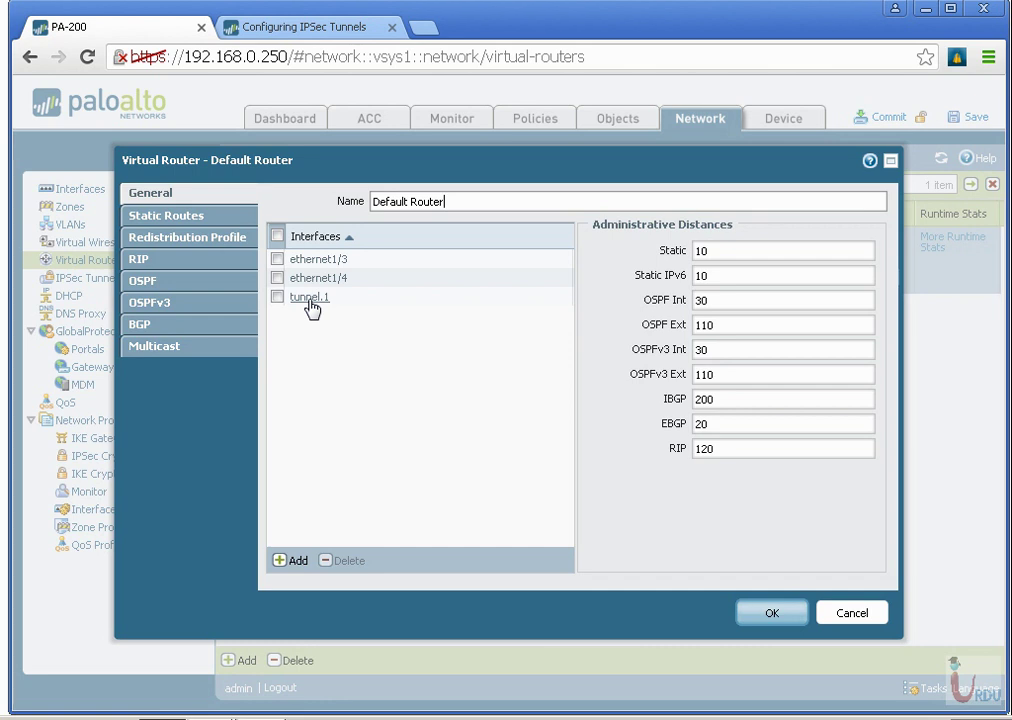
pyautogui.click(190, 217)
pyautogui.click(305, 557)
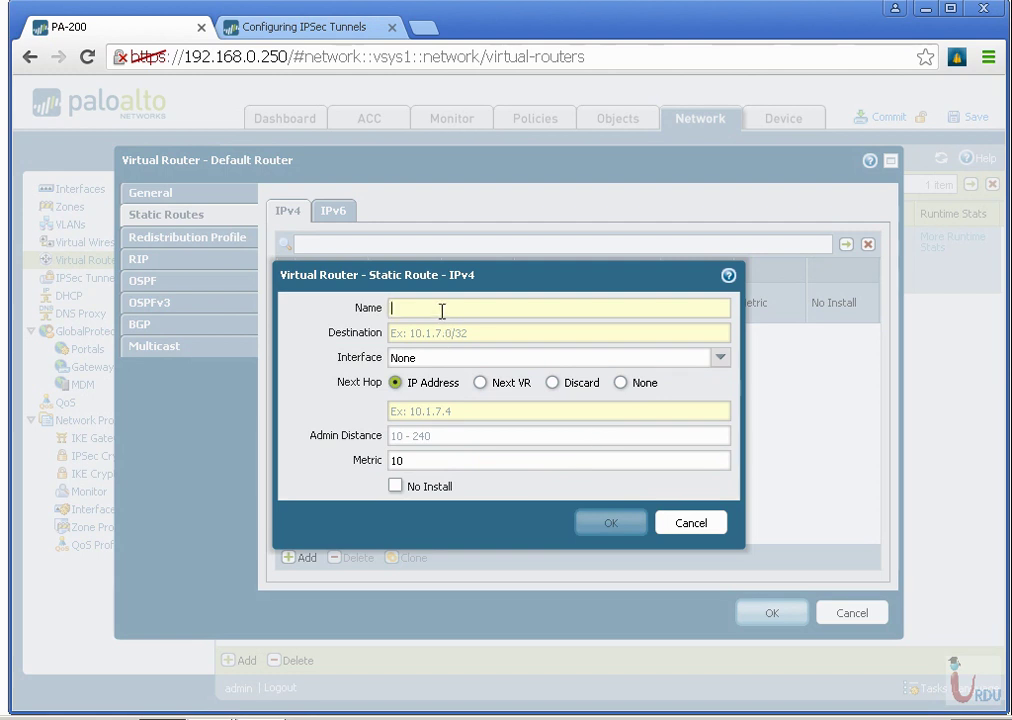
pyautogui.write('To RO')
pyautogui.press('Tab')
pyautogui.write('192.168.10.0')
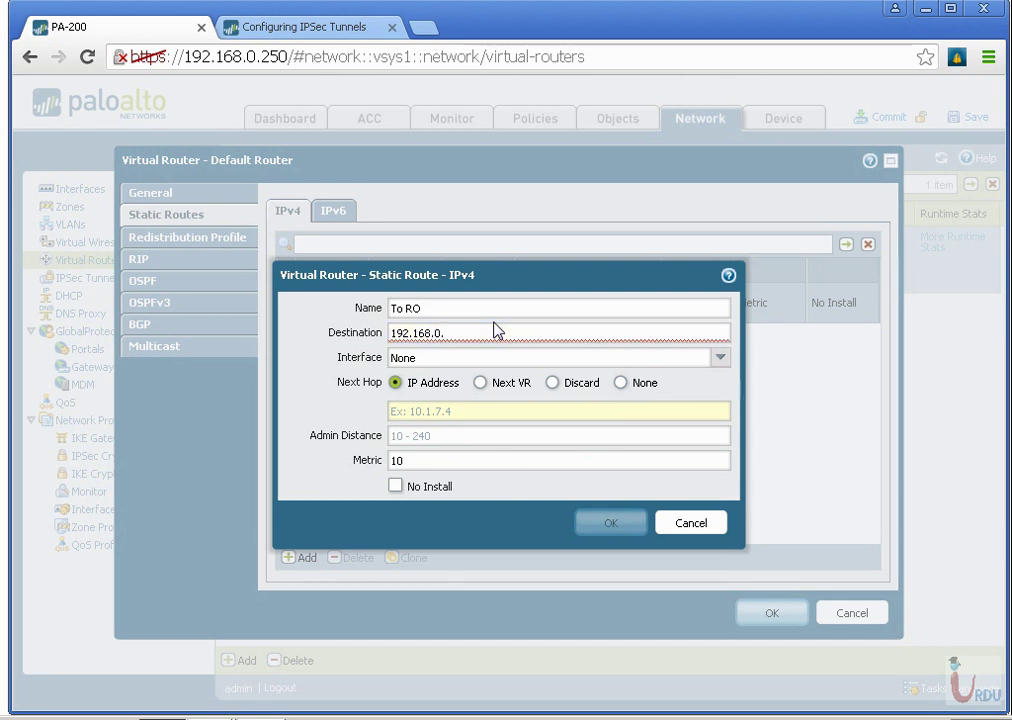
pyautogui.write('/24')
# Route it out tunnel.1 with next hop None, then save the route and router.
pyautogui.press('Tab')
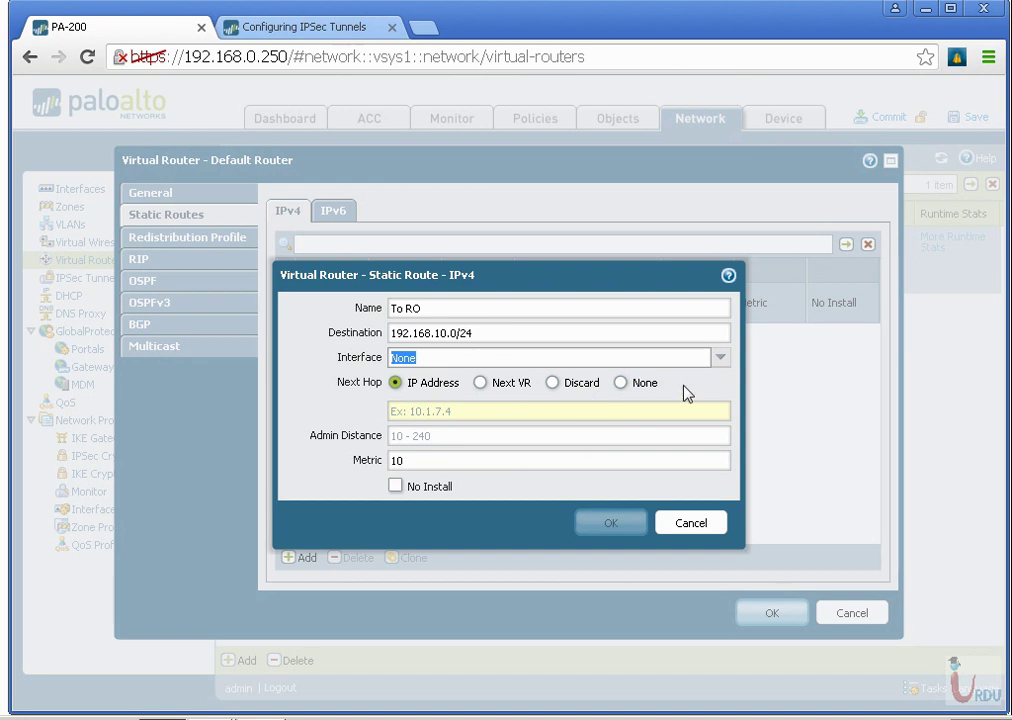
pyautogui.click(720, 357)
pyautogui.click(442, 437)
pyautogui.click(619, 383)
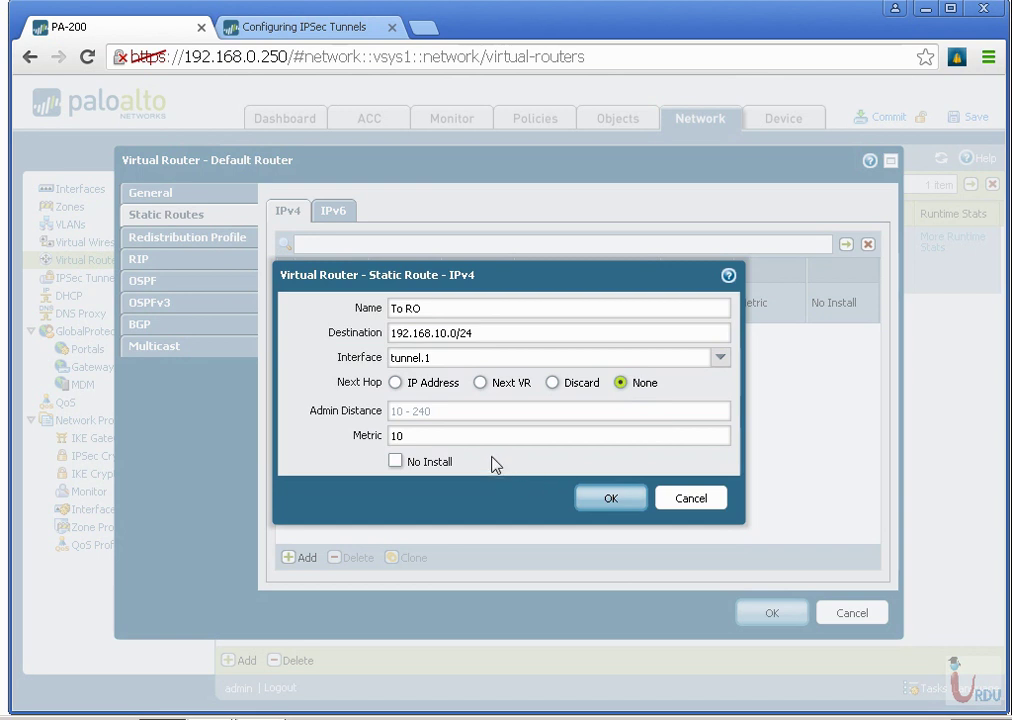
pyautogui.click(611, 498)
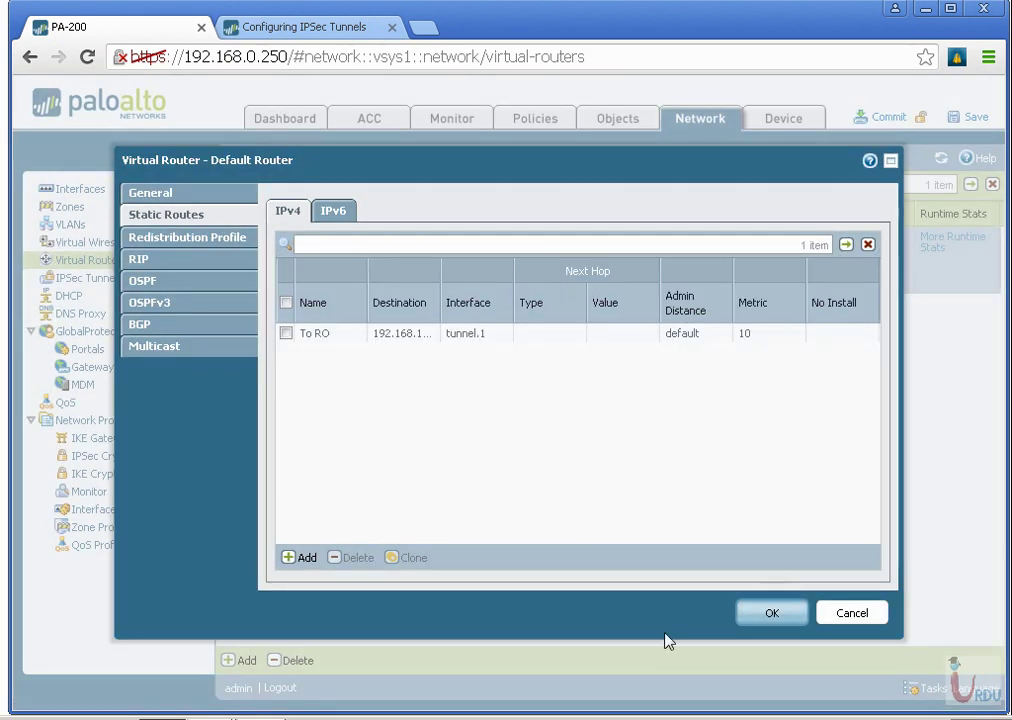
pyautogui.click(770, 618)
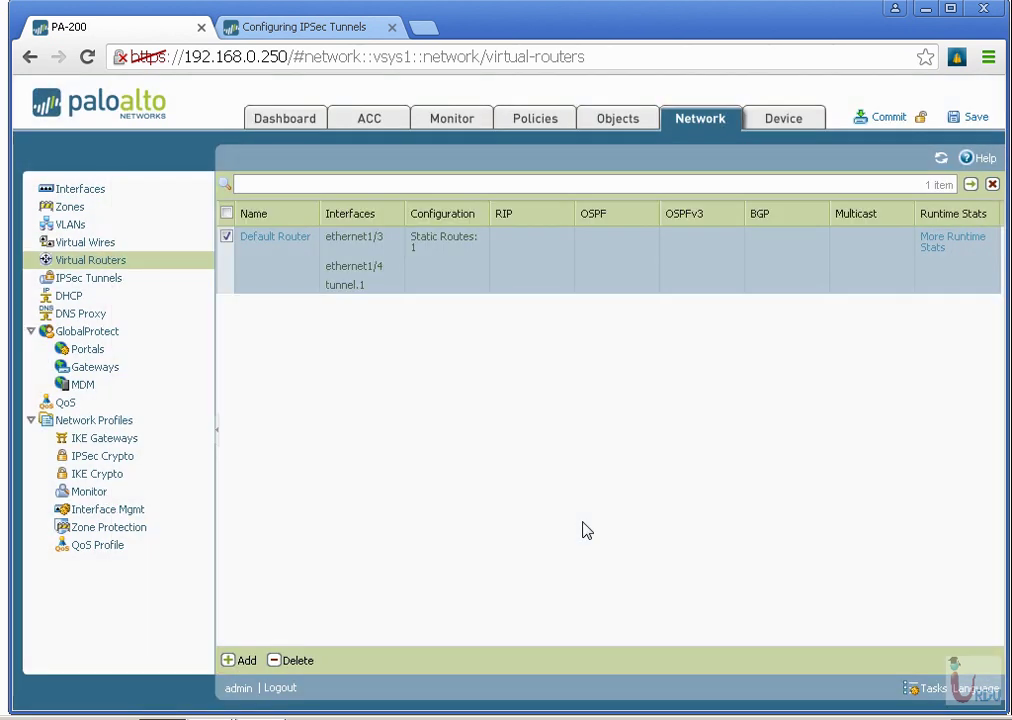
# Check tunnel.1's Default Router and Inside zone settings, then close it unchanged.
pyautogui.click(102, 278)
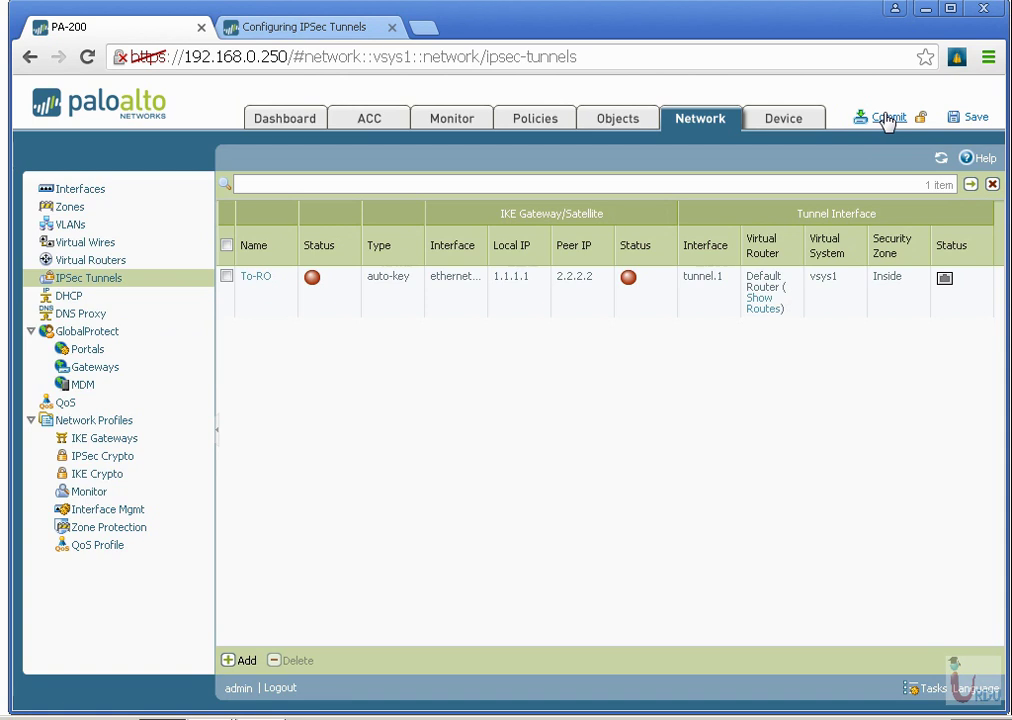
pyautogui.click(65, 192)
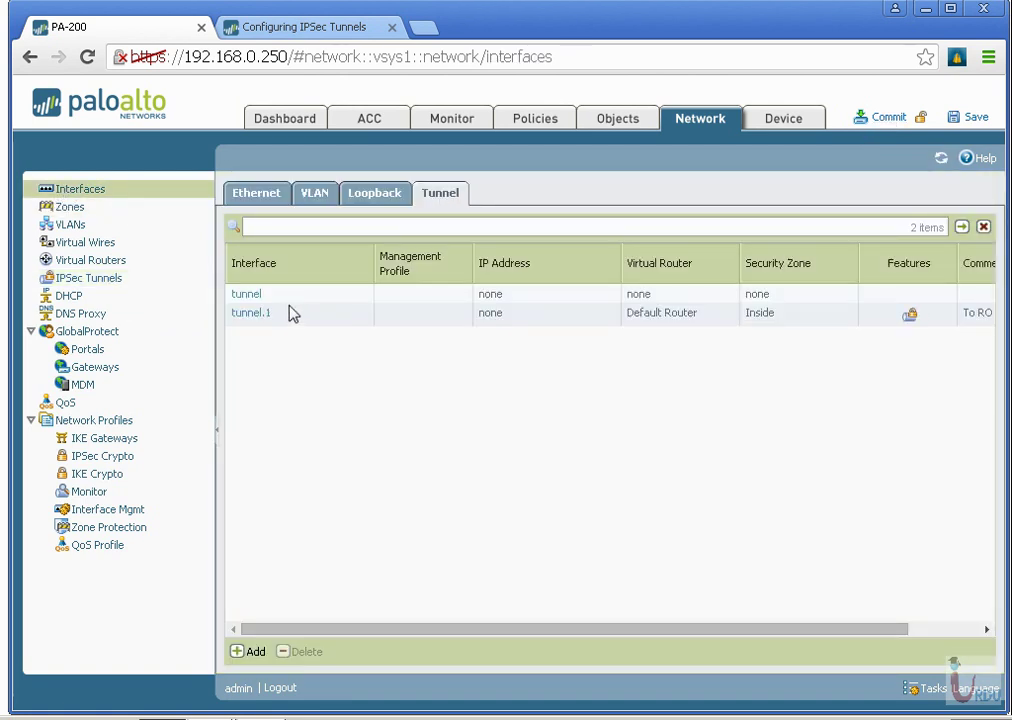
pyautogui.click(266, 314)
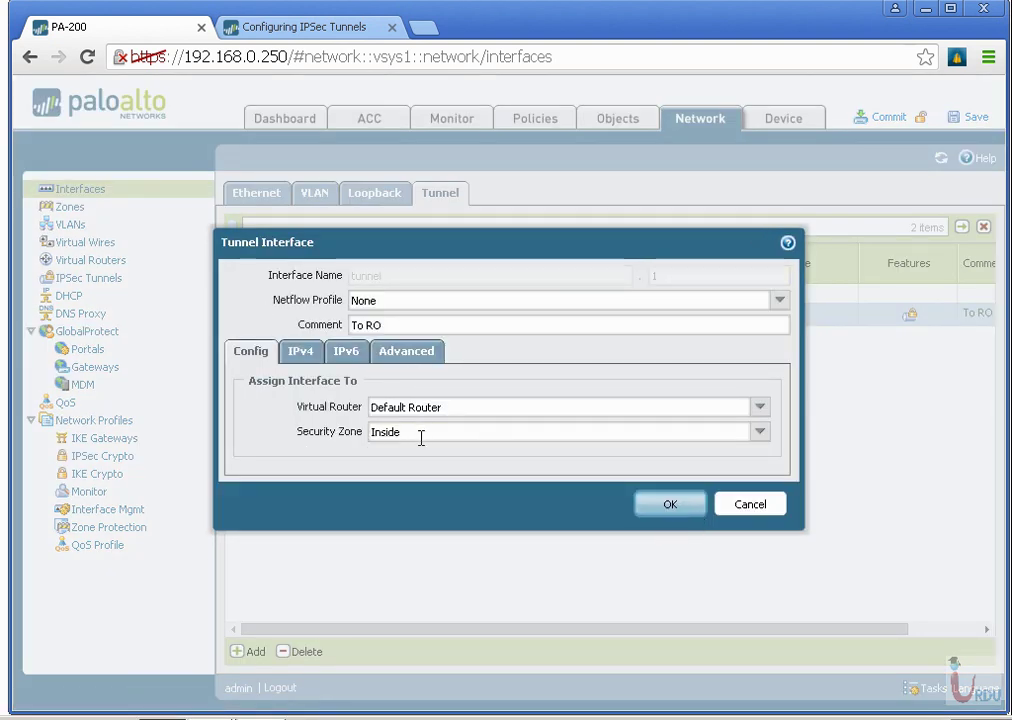
pyautogui.click(762, 436)
pyautogui.click(762, 436)
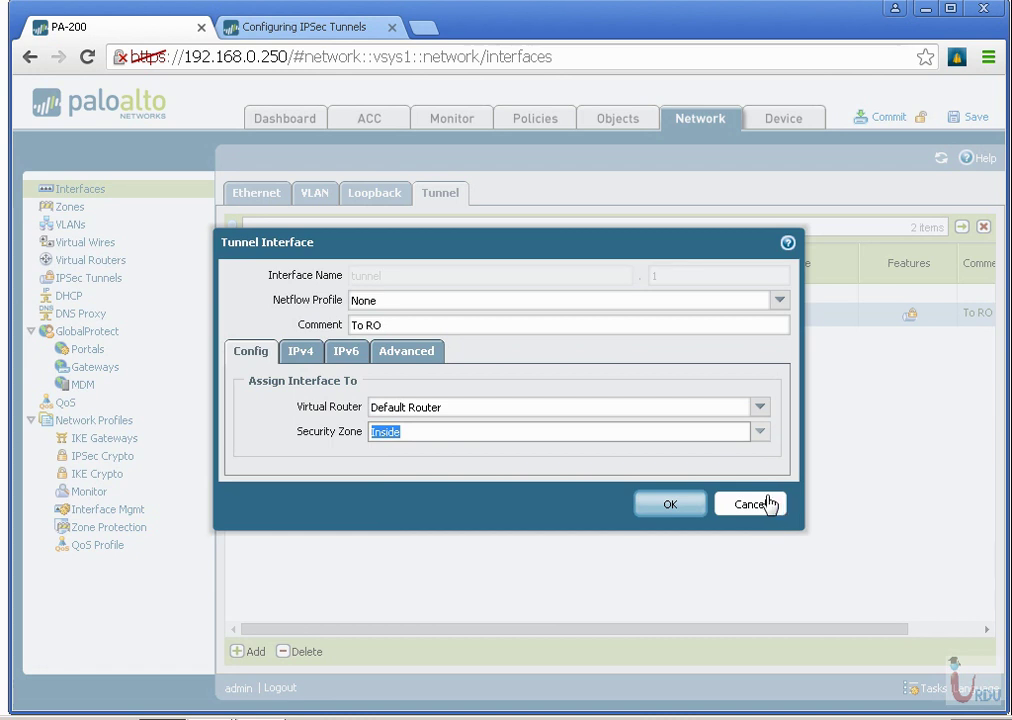
pyautogui.click(417, 356)
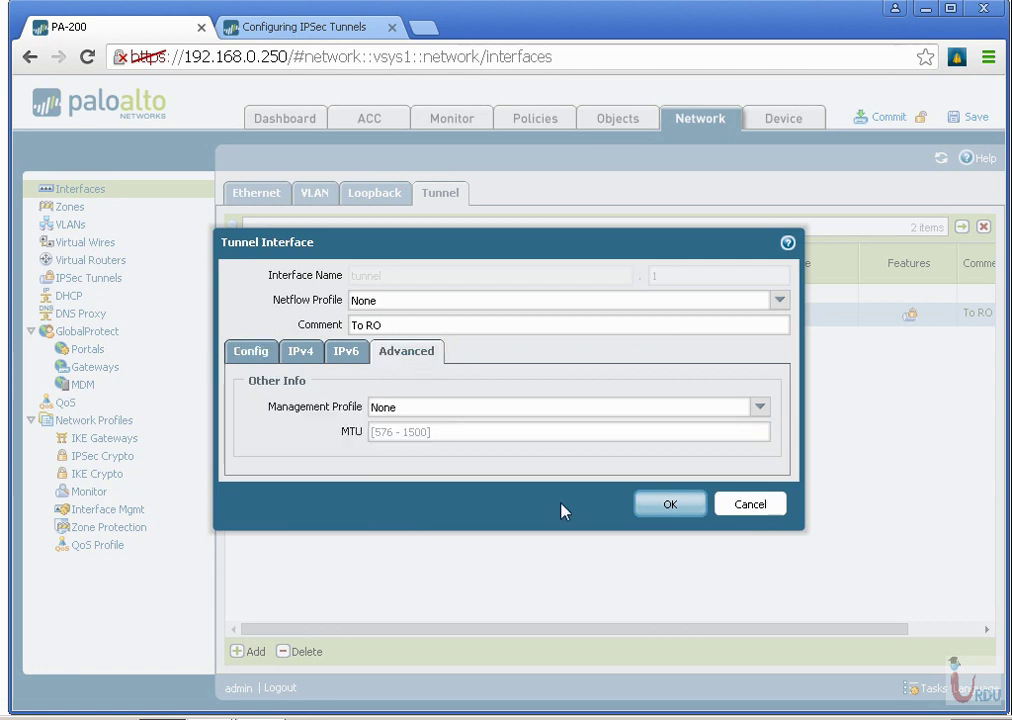
pyautogui.click(757, 505)
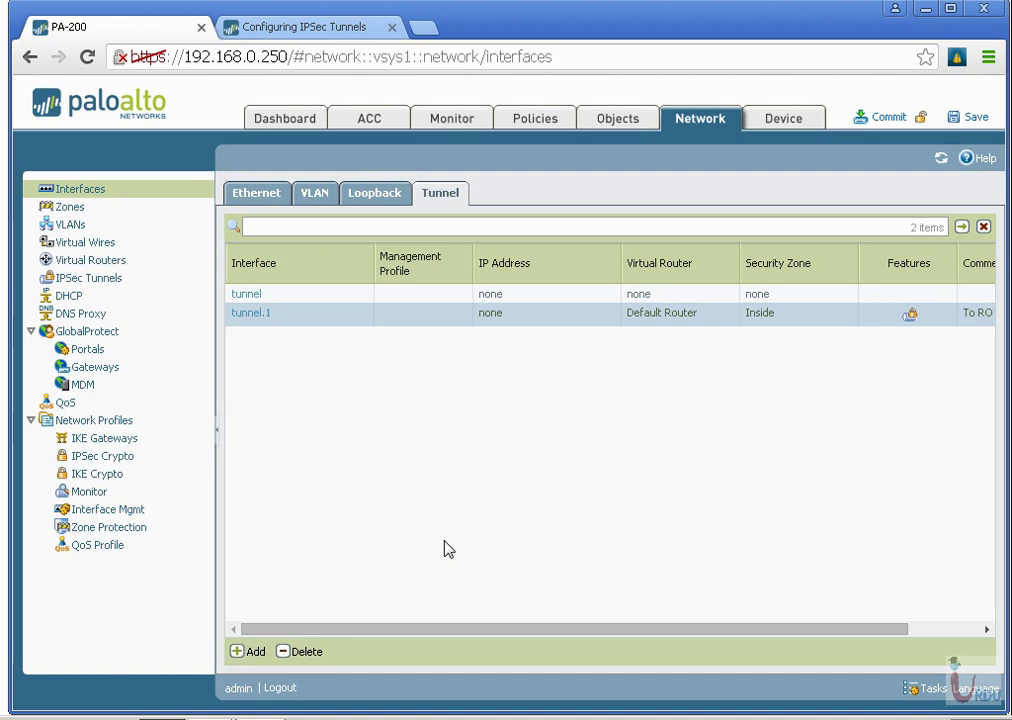
# Review the Tunnel-to-RO gateway's General and Phase 1 options, then cancel without changes.
pyautogui.click(122, 441)
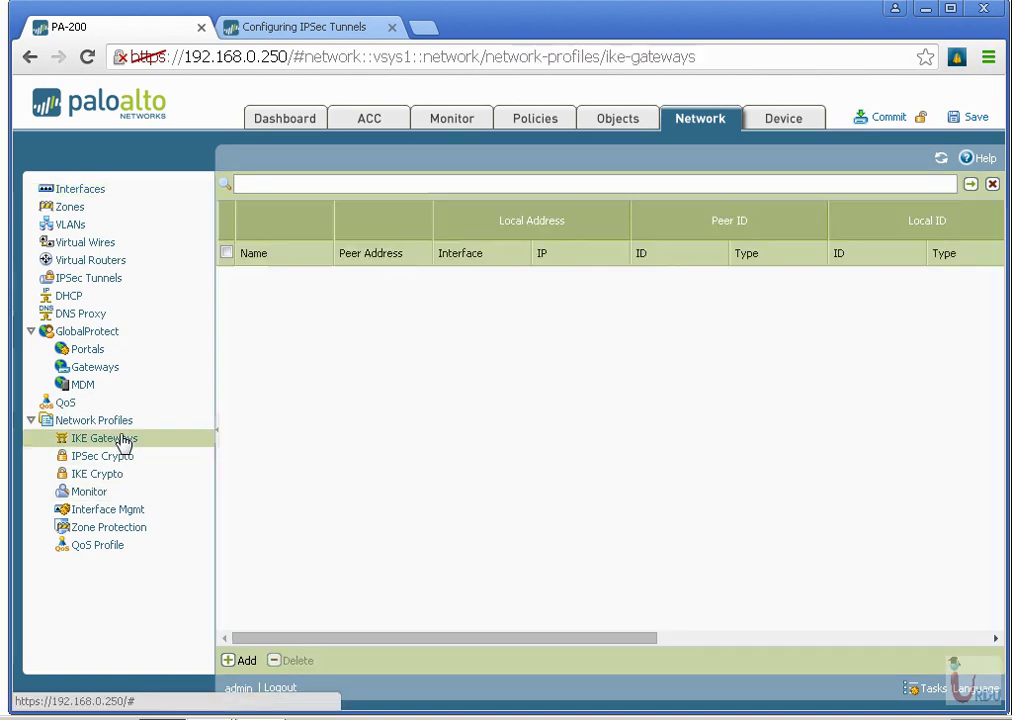
pyautogui.click(289, 296)
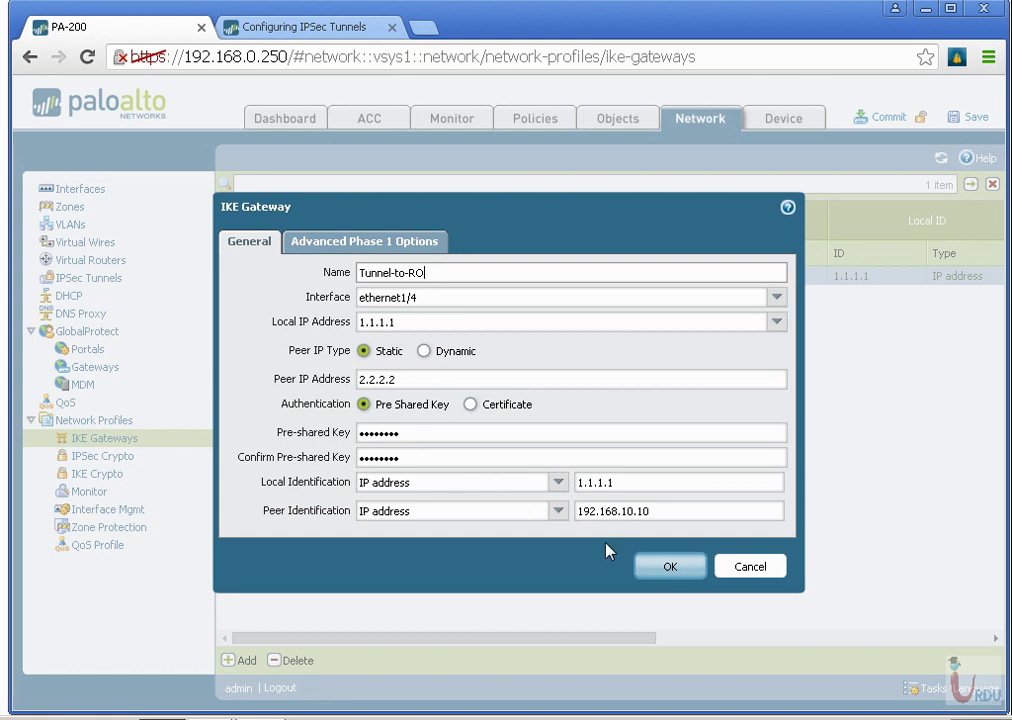
pyautogui.click(365, 241)
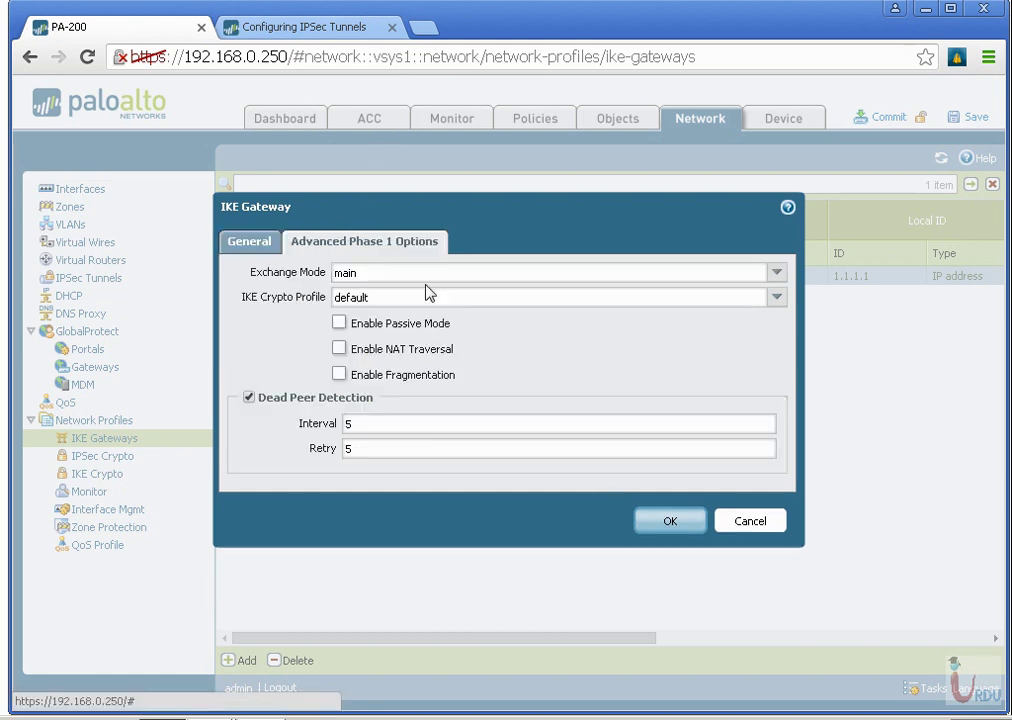
pyautogui.click(765, 528)
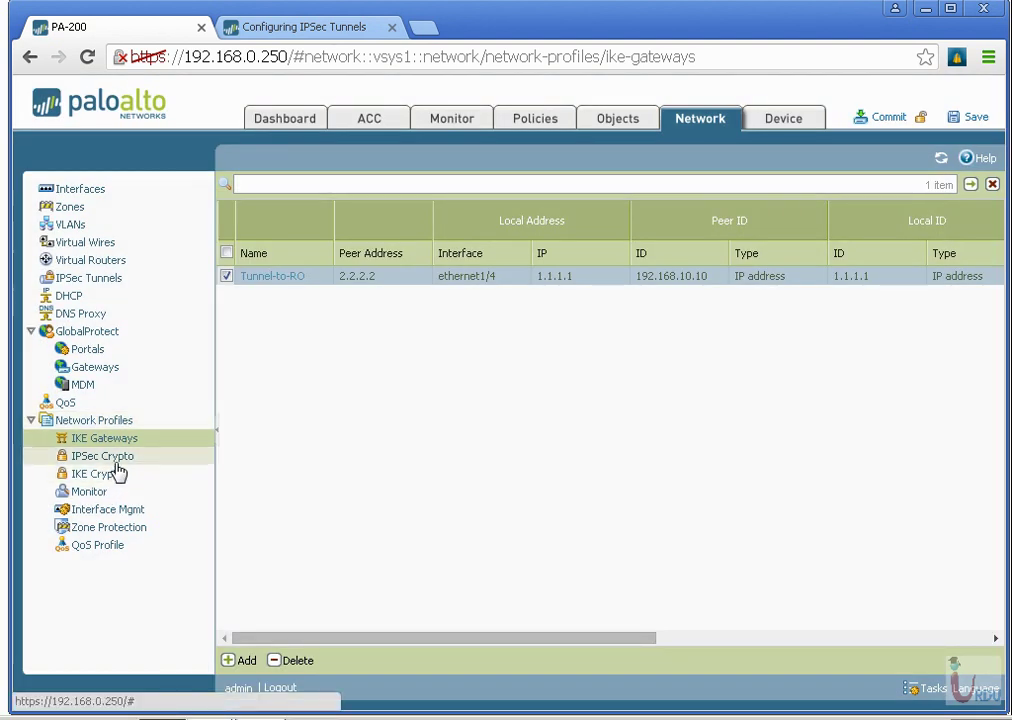
# Review the To-RO tunnel's General and Proxy IDs tabs unchanged, then go to Virtual Routers.
pyautogui.click(95, 281)
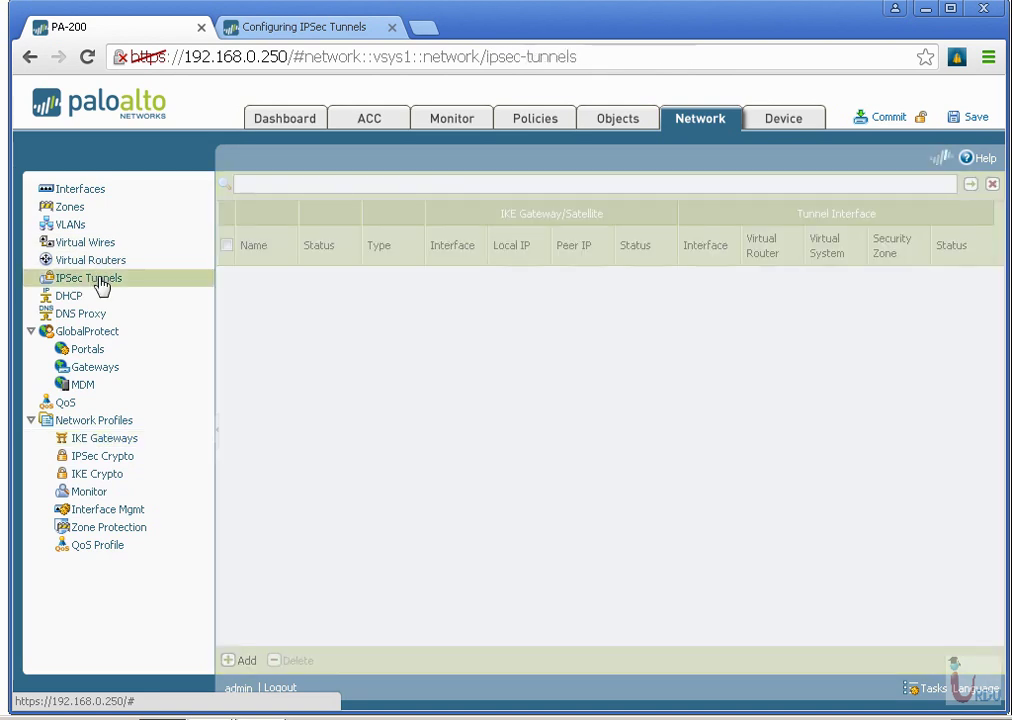
pyautogui.click(268, 282)
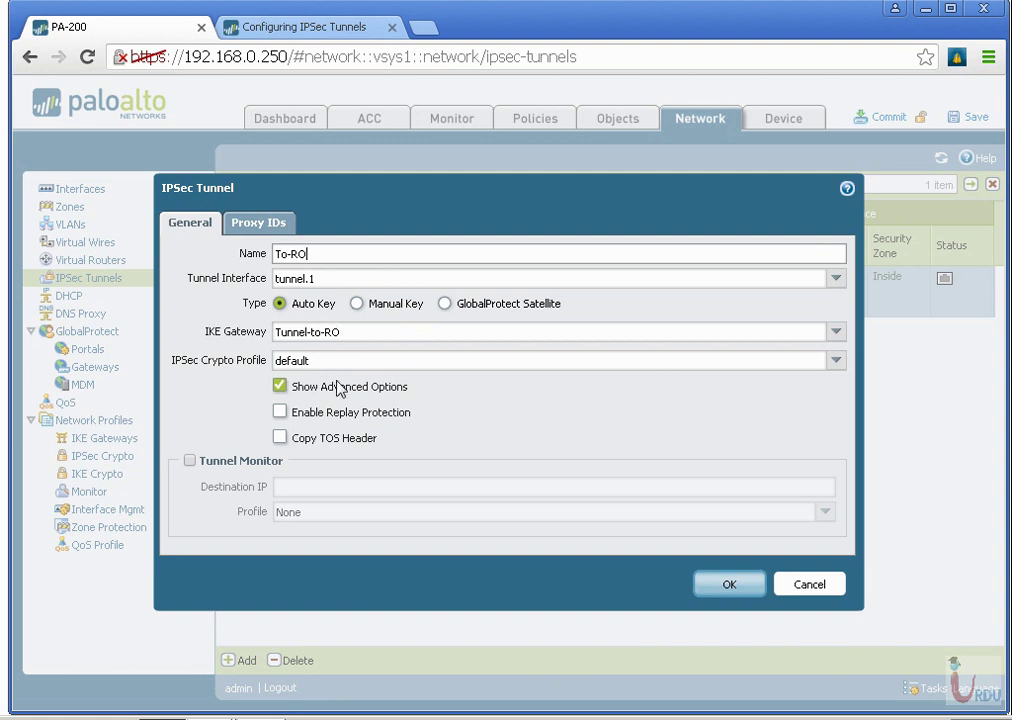
pyautogui.click(268, 225)
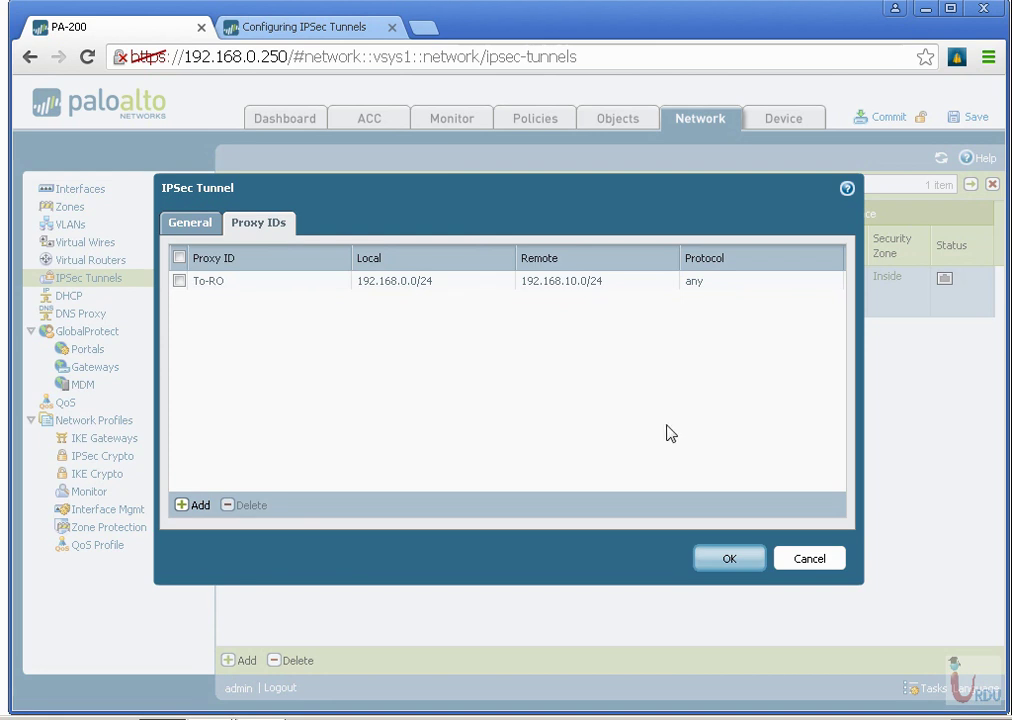
pyautogui.click(812, 560)
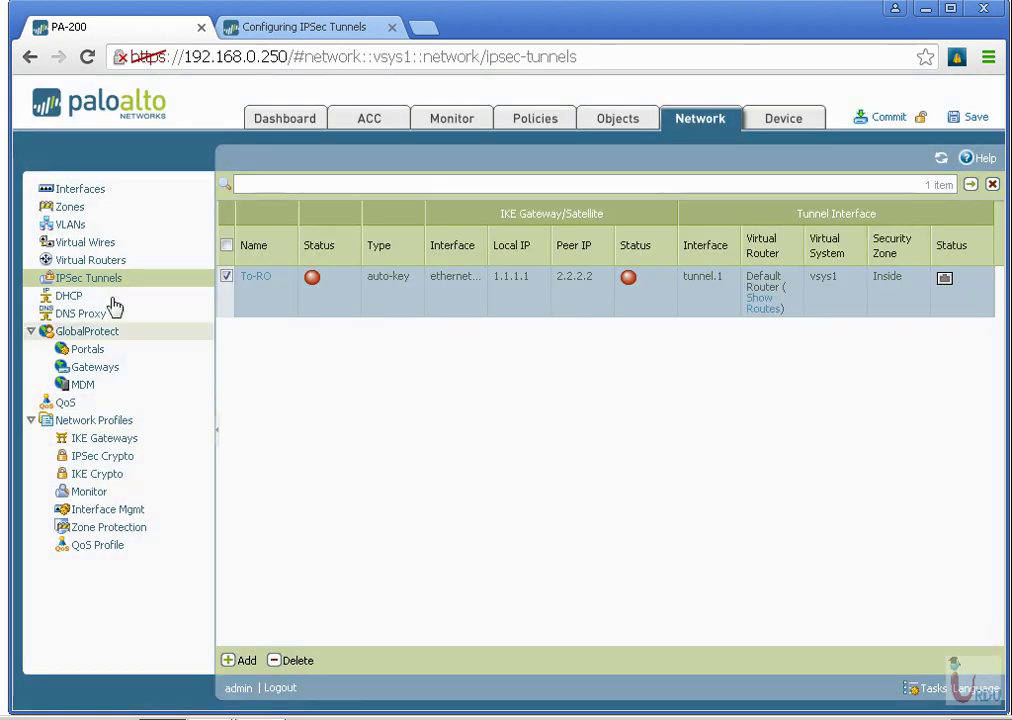
pyautogui.click(90, 260)
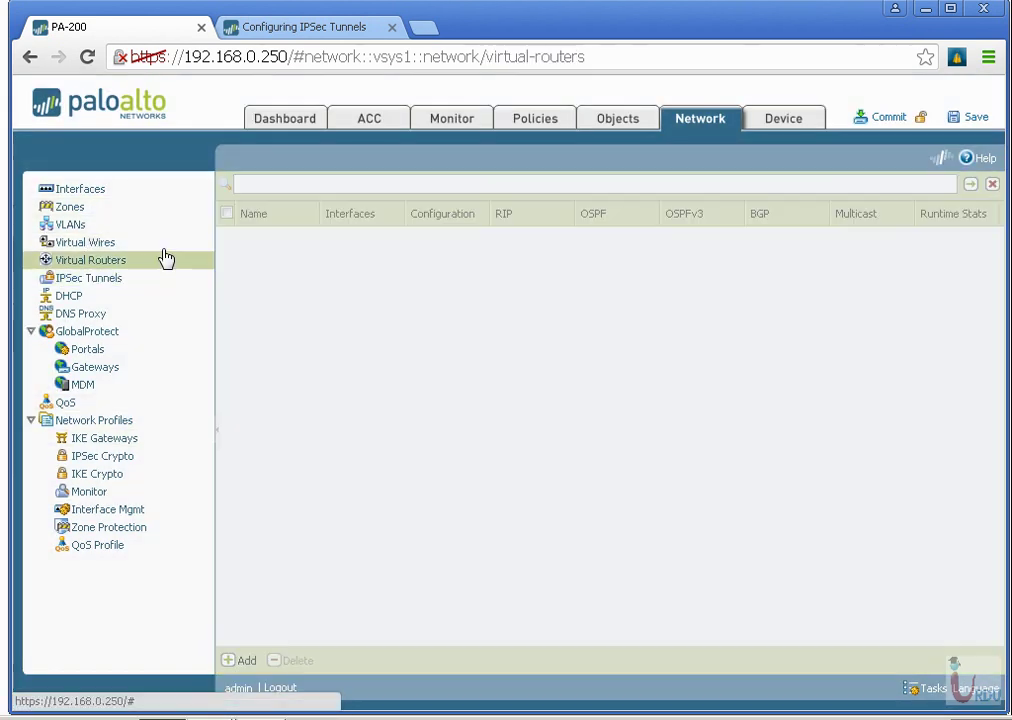